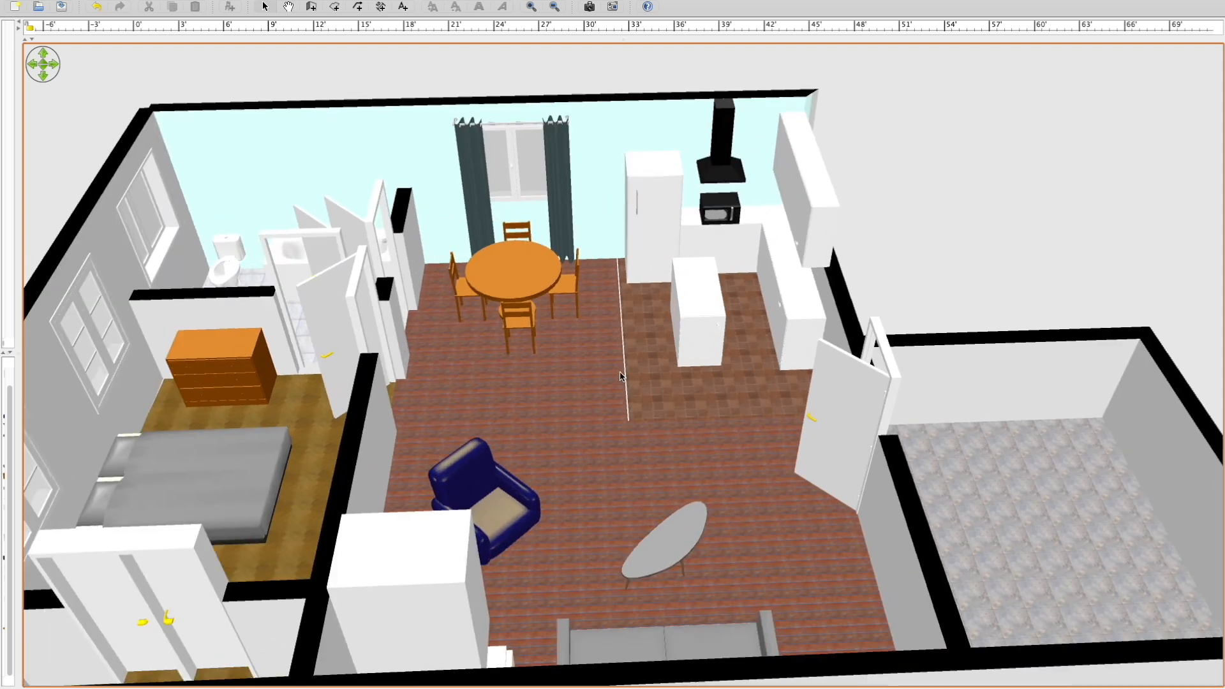
Examine the furnished house model in 3D from several angles, including the living area, kitchen and bedroom.
scroll(624, 374, down, 10)
drag(606, 315, 617, 392)
scroll(617, 383, up, 6)
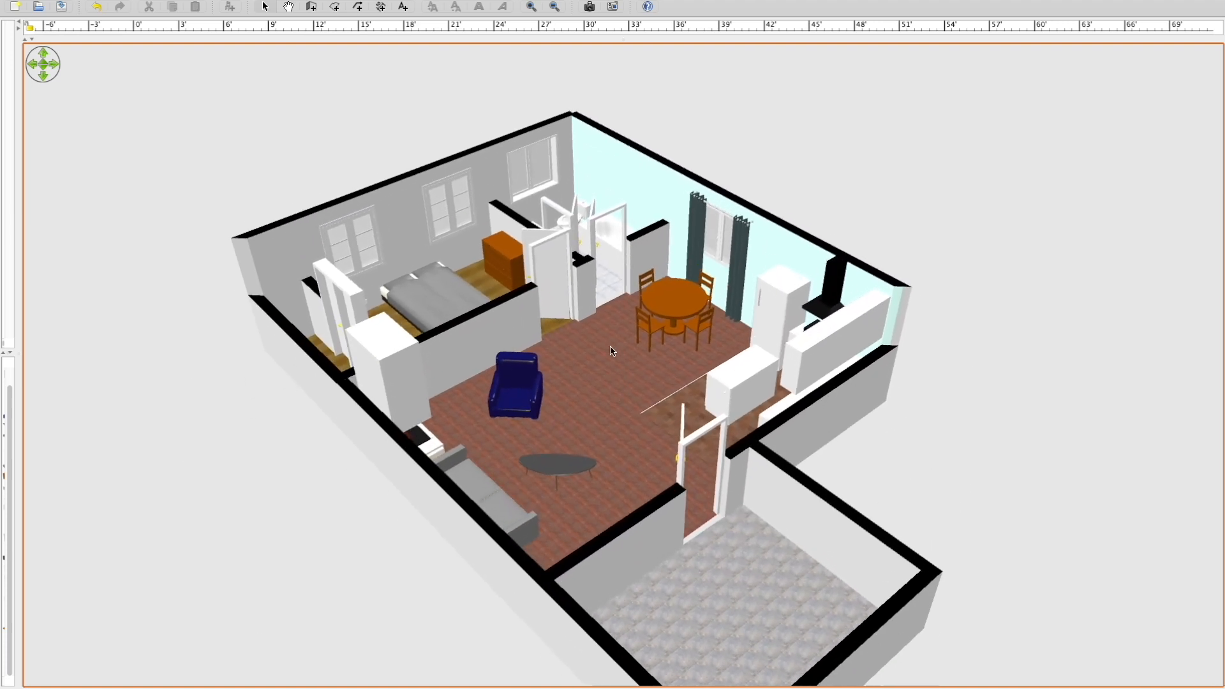
scroll(615, 356, down, 5)
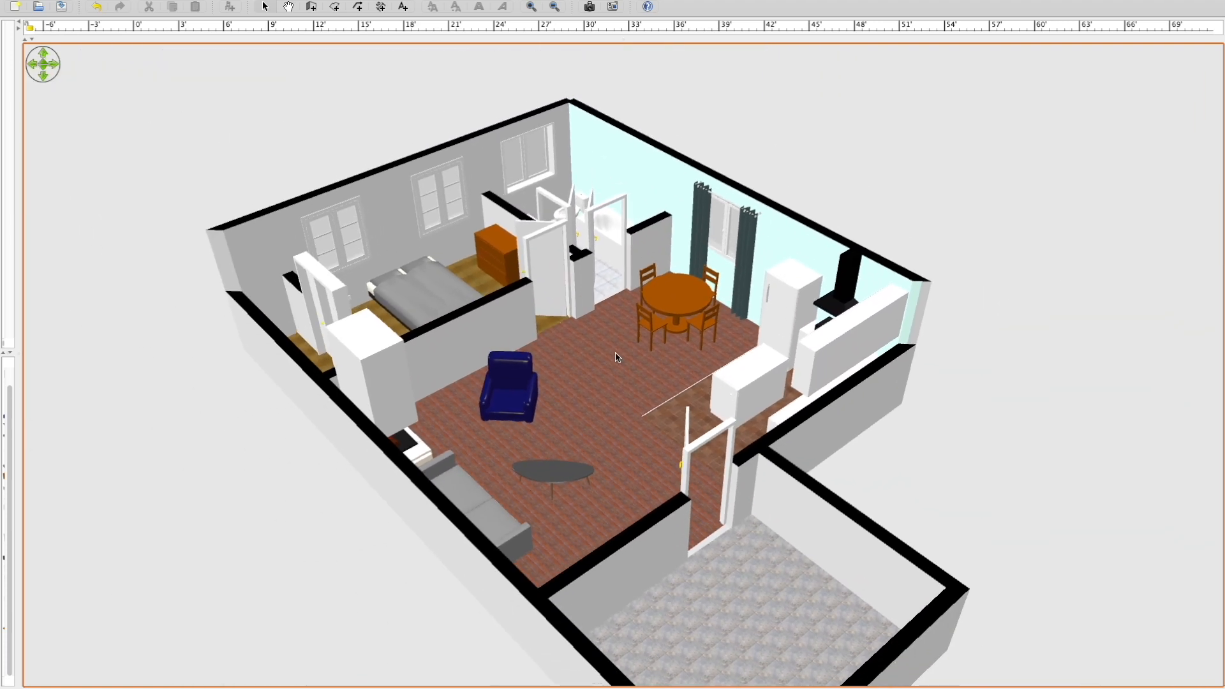
drag(586, 458, 692, 456)
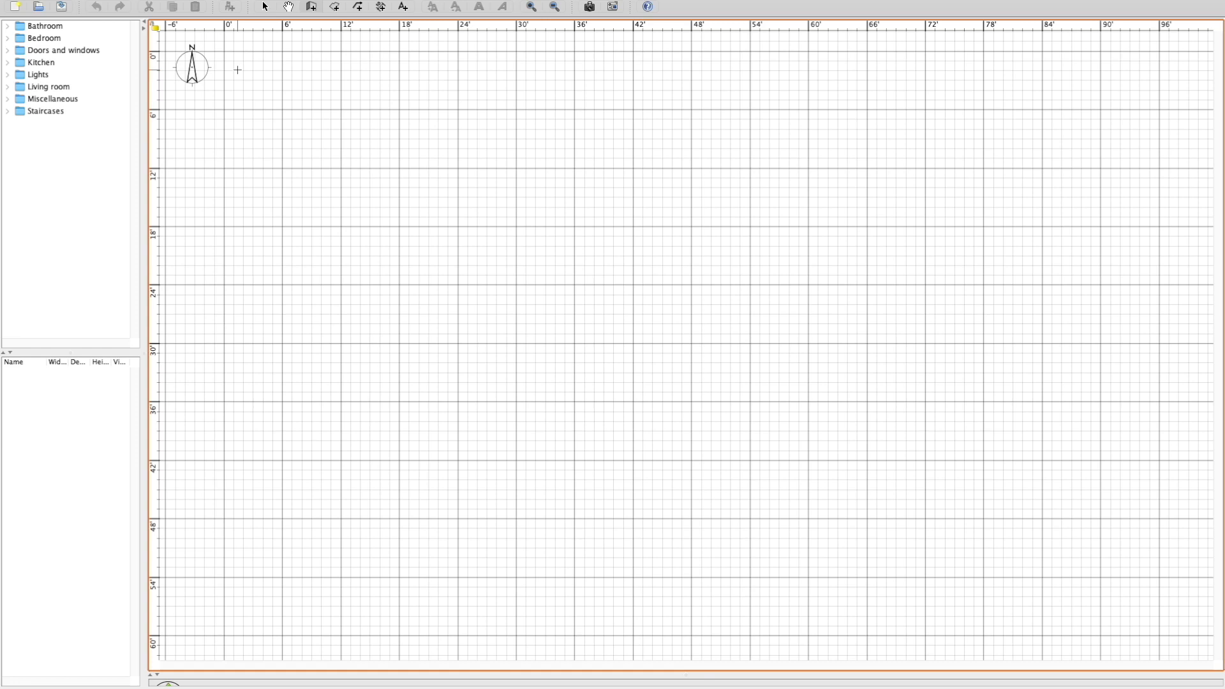
Open the program preferences, keeping Foot/Inch/Fraction as the unit and Ignore prices as the currency.
click(115, 7)
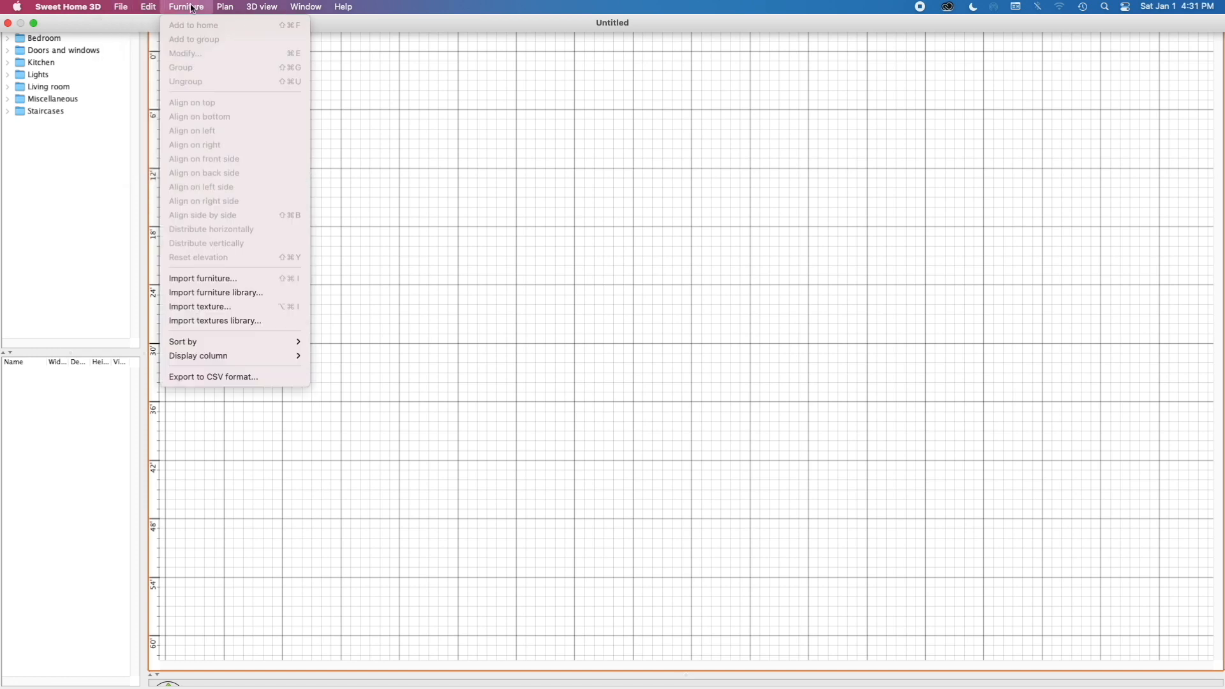
mouse_move(281, 5)
mouse_move(319, 9)
mouse_move(64, 8)
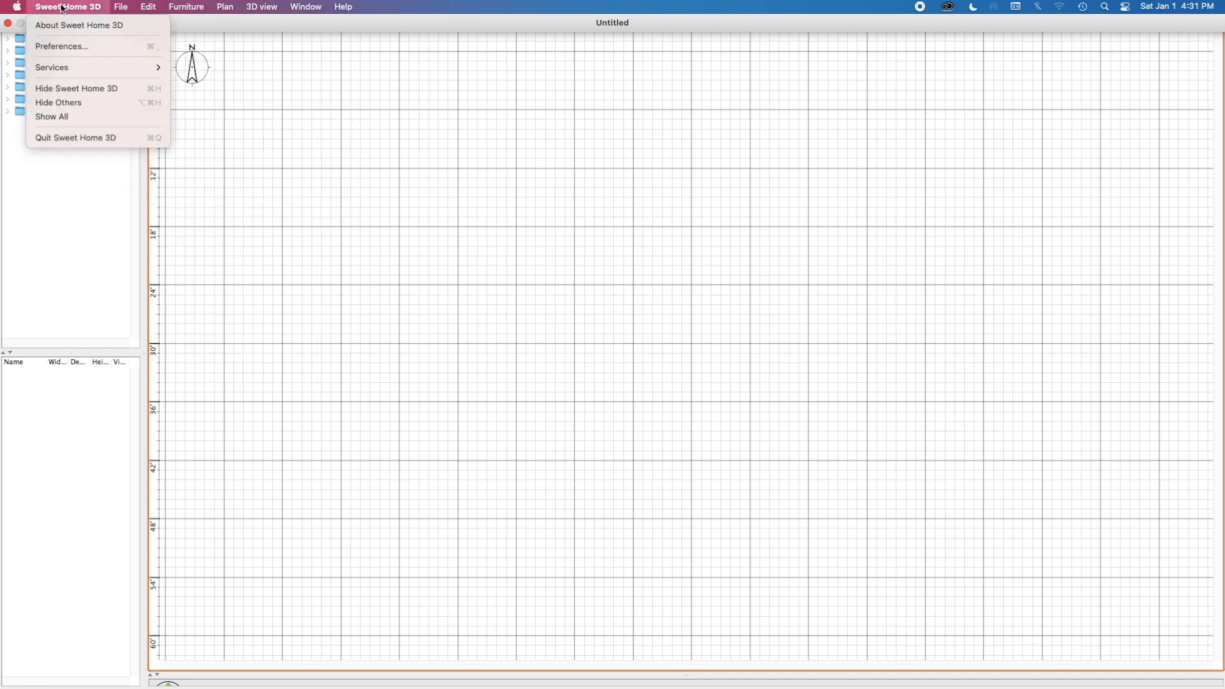
click(62, 46)
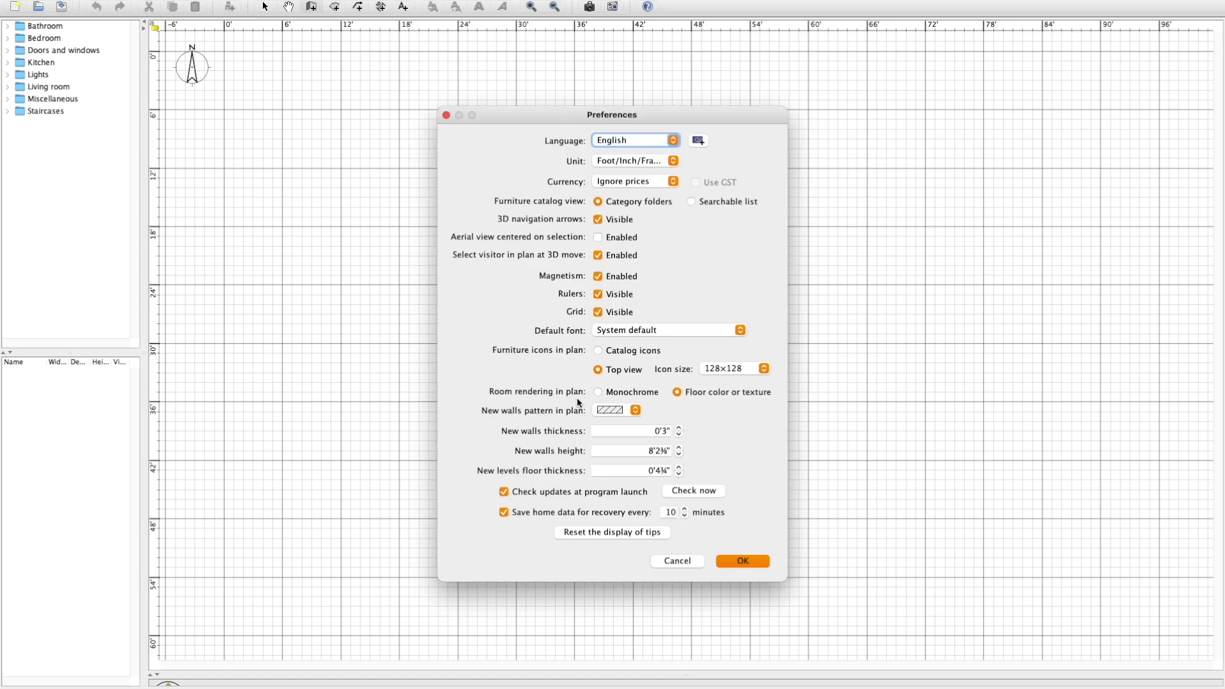
click(636, 162)
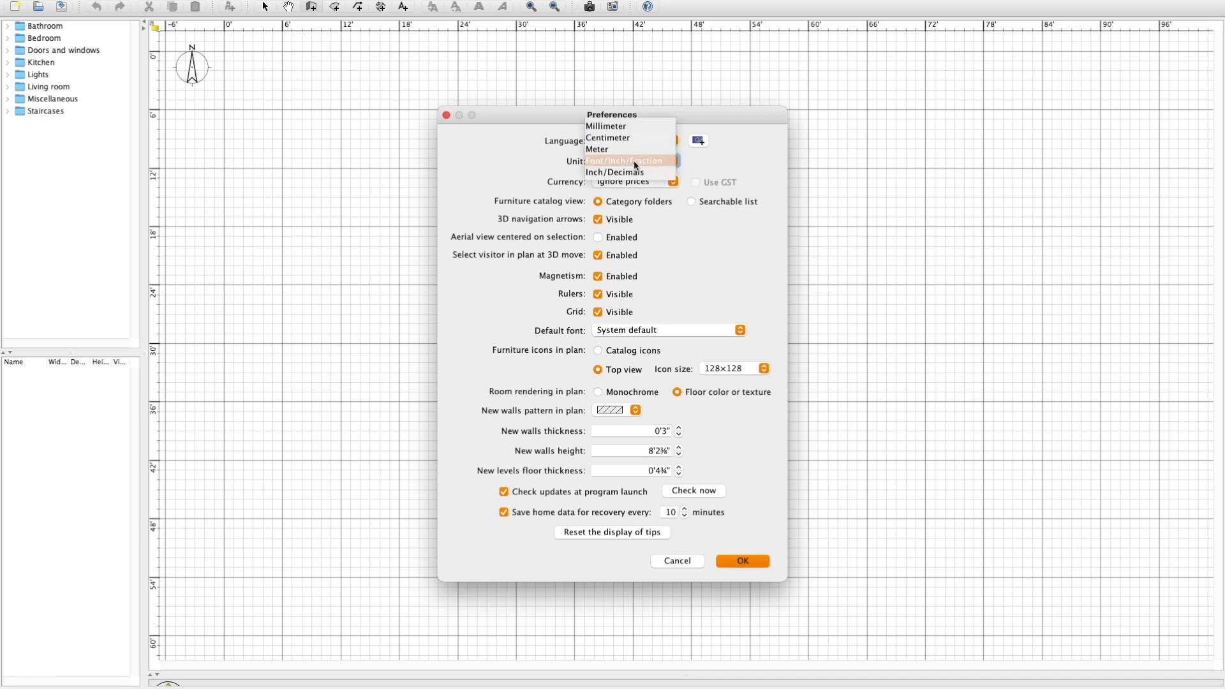
click(602, 161)
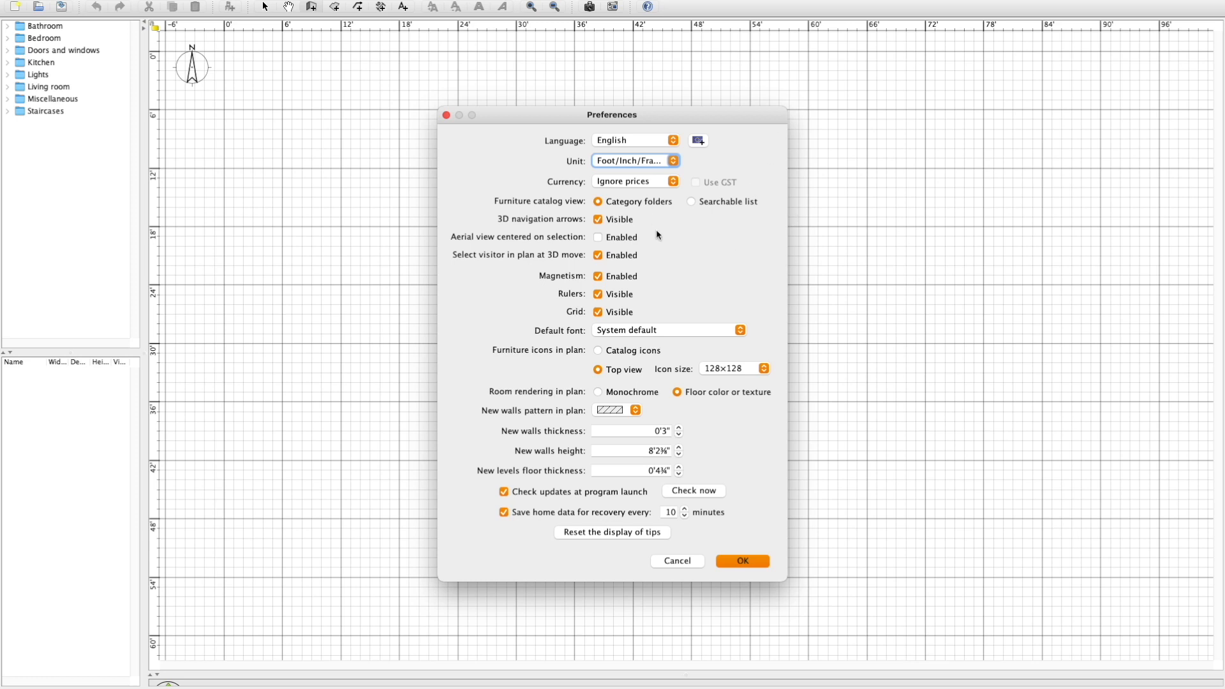
click(632, 182)
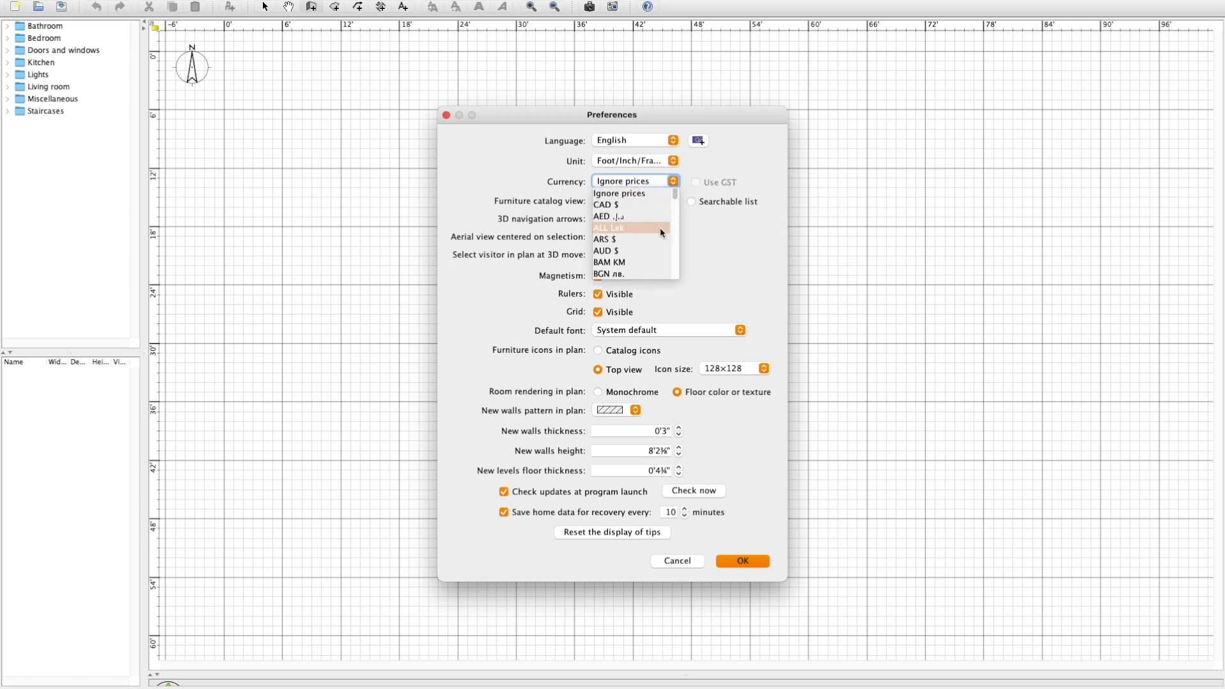
click(630, 185)
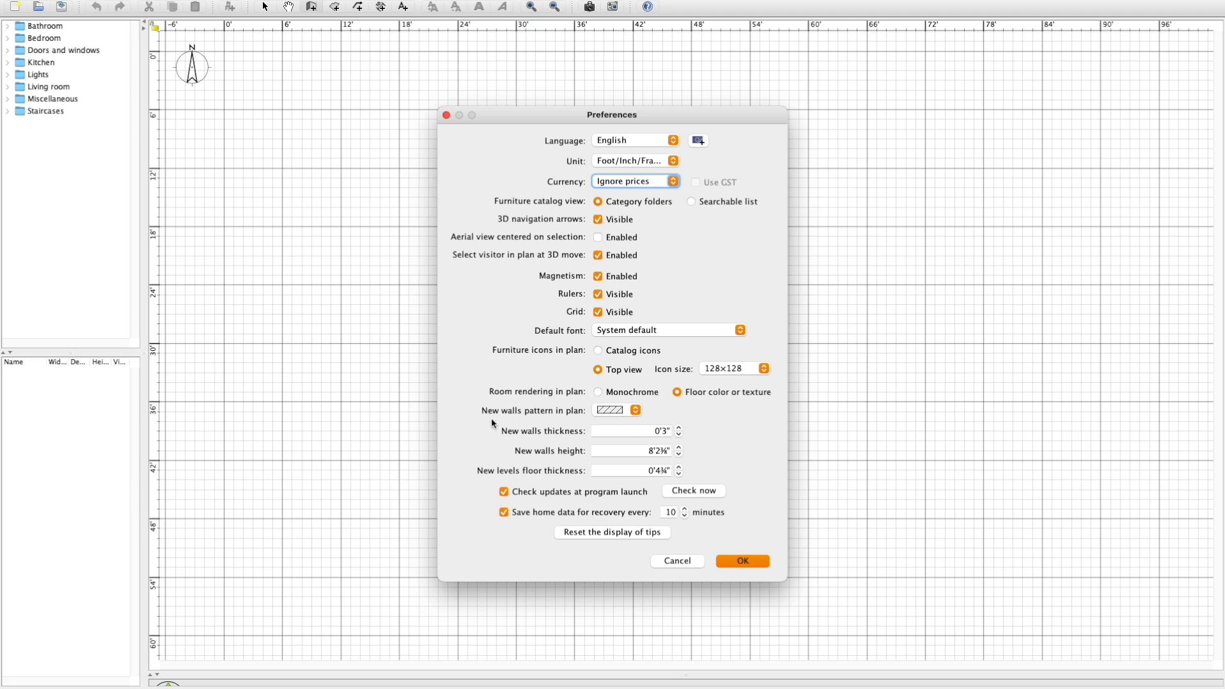
Set the plan pattern for new walls to solid black and their thickness to 0'8".
click(627, 415)
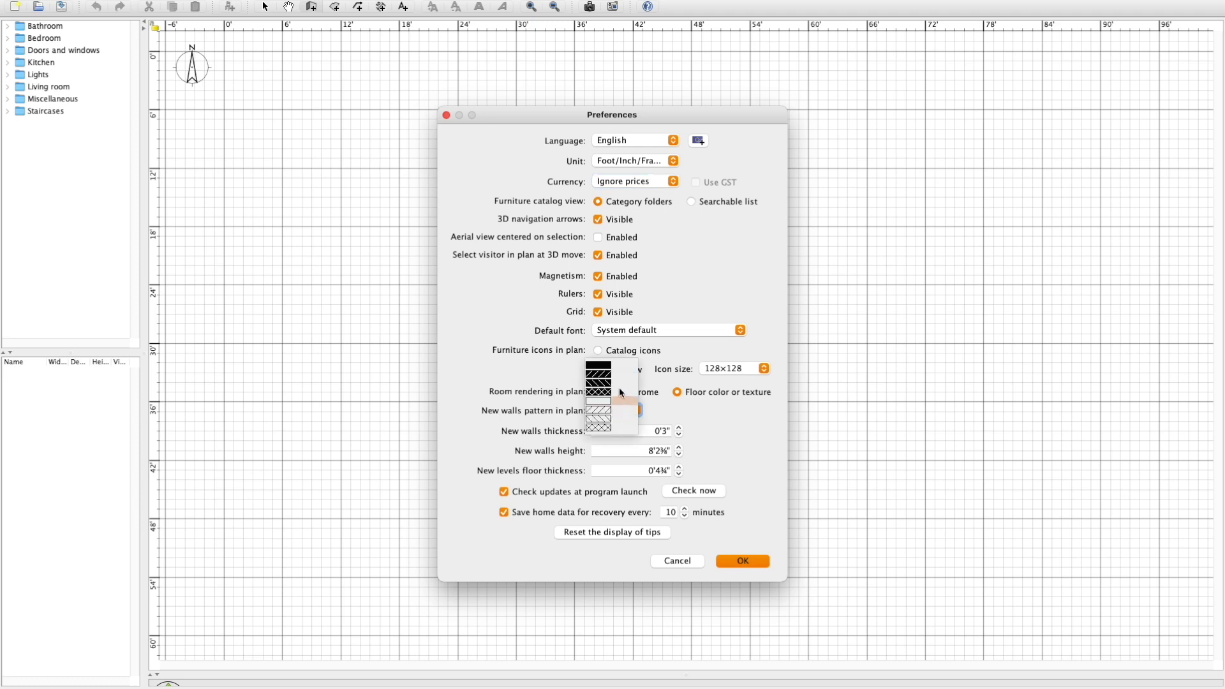
click(601, 369)
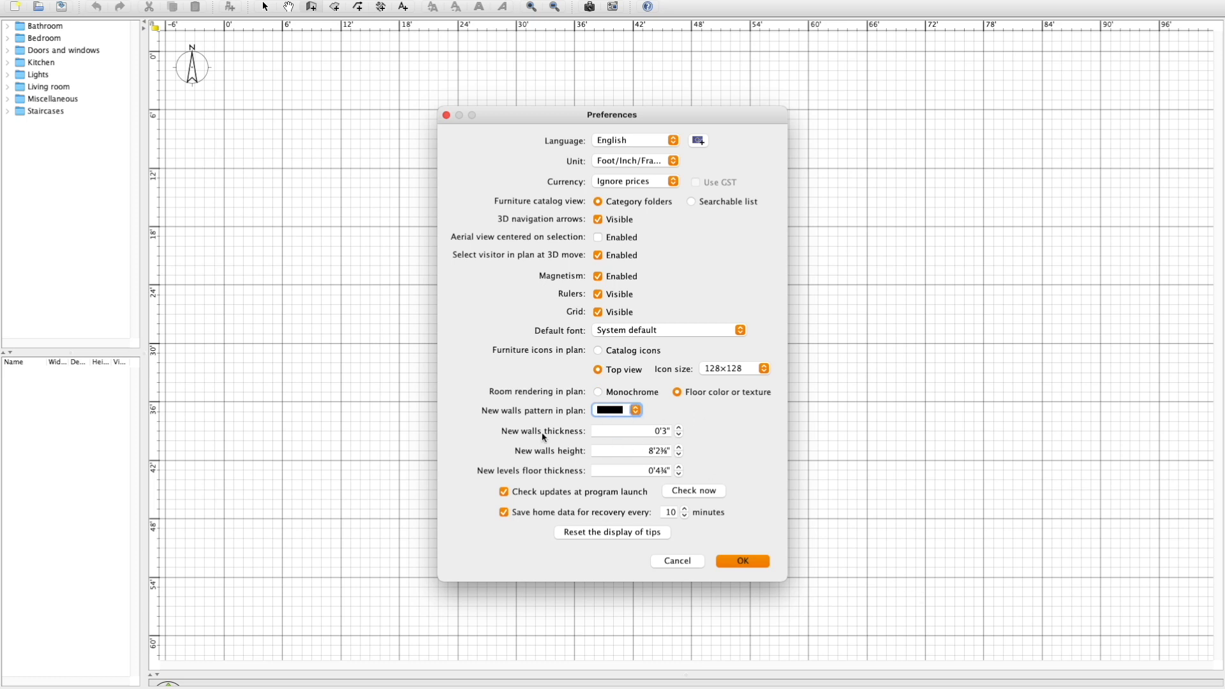
click(670, 432)
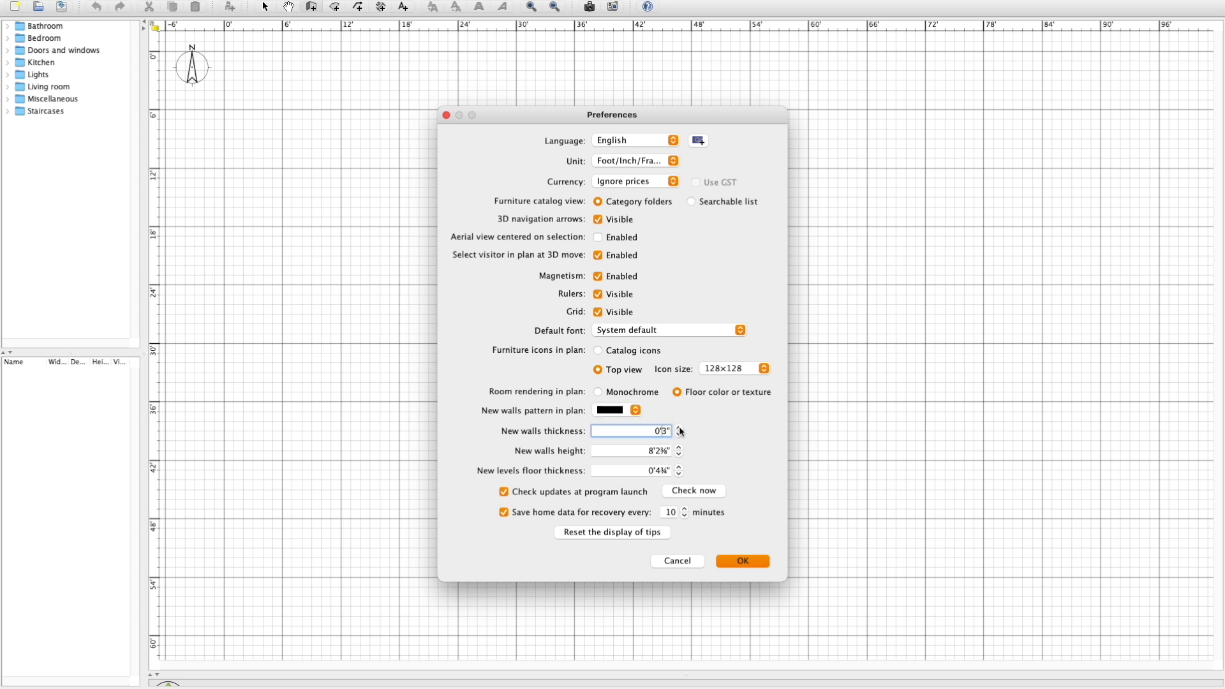
key(BackSpace)
text(10)
click(668, 432)
key(BackSpace)
key(BackSpace)
text(8)
Change the default height of new walls and apply the preferences.
click(652, 451)
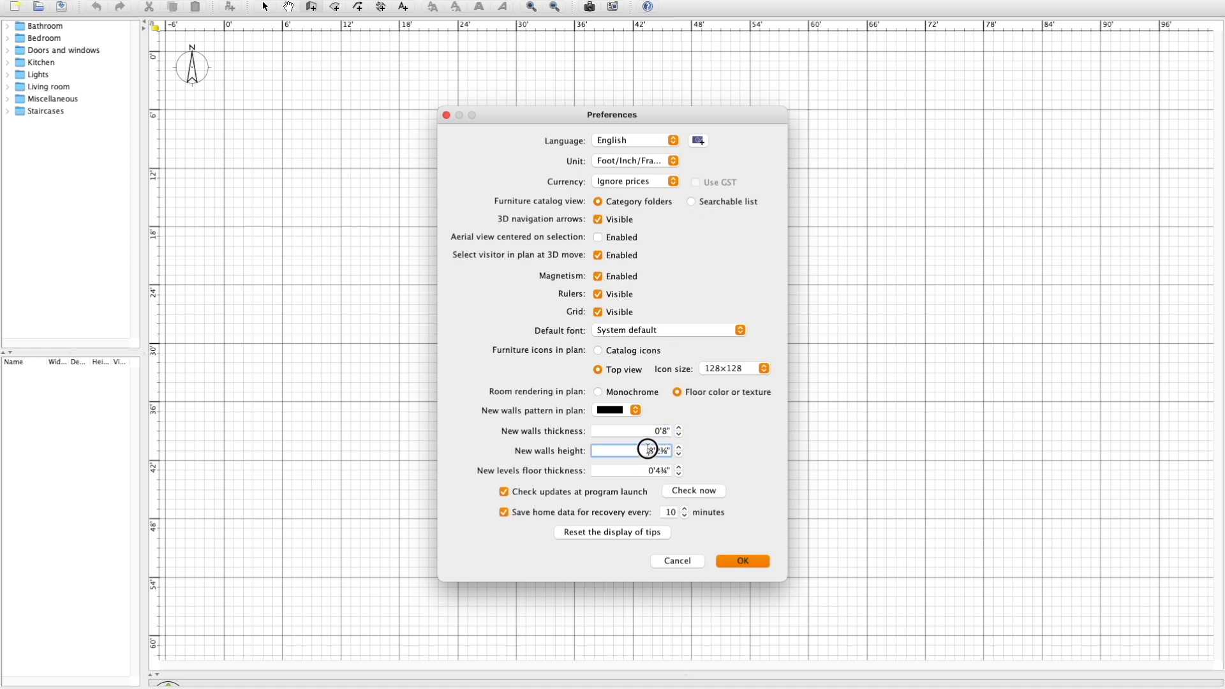
double_click(650, 450)
text(4)
click(736, 564)
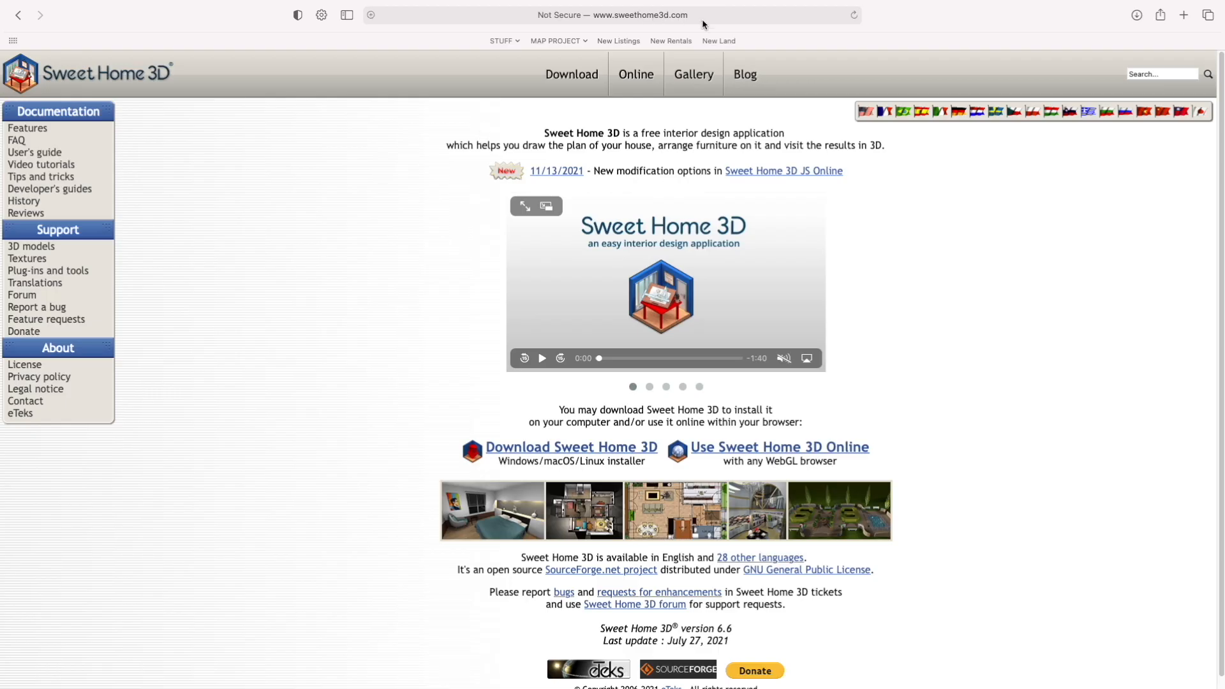
Switch to the Sweet Home 3D website in the browser and review the 3D model libraries offered for import.
drag(618, 134, 780, 132)
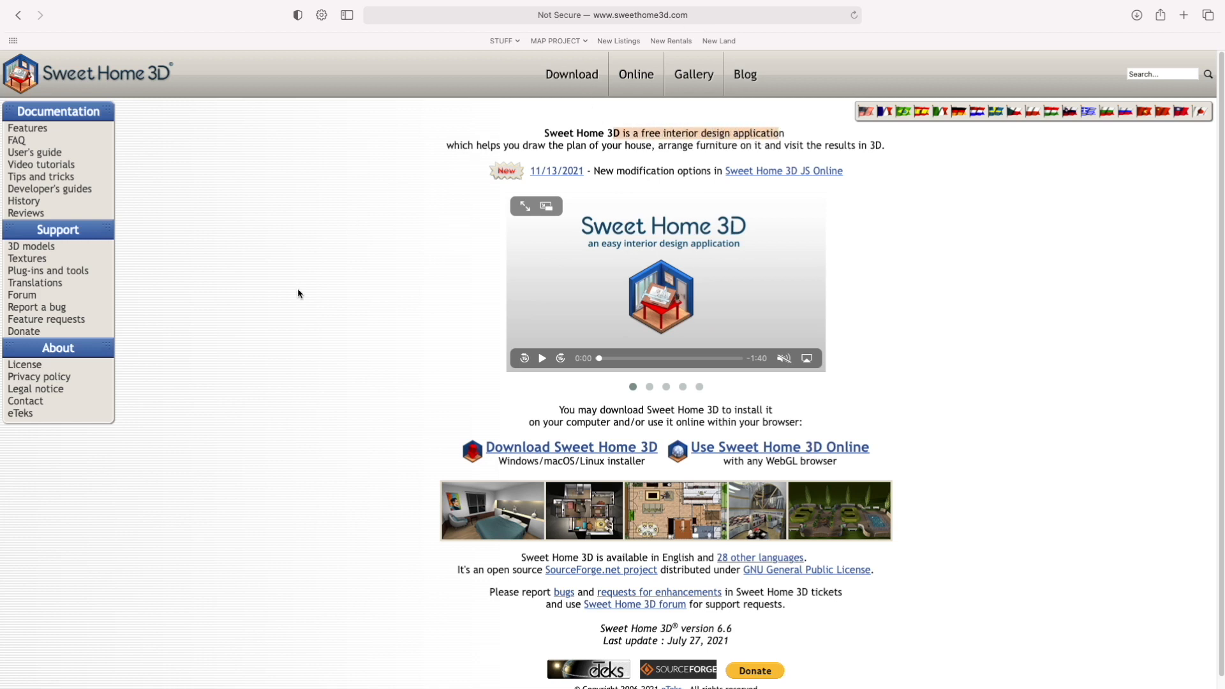
click(278, 294)
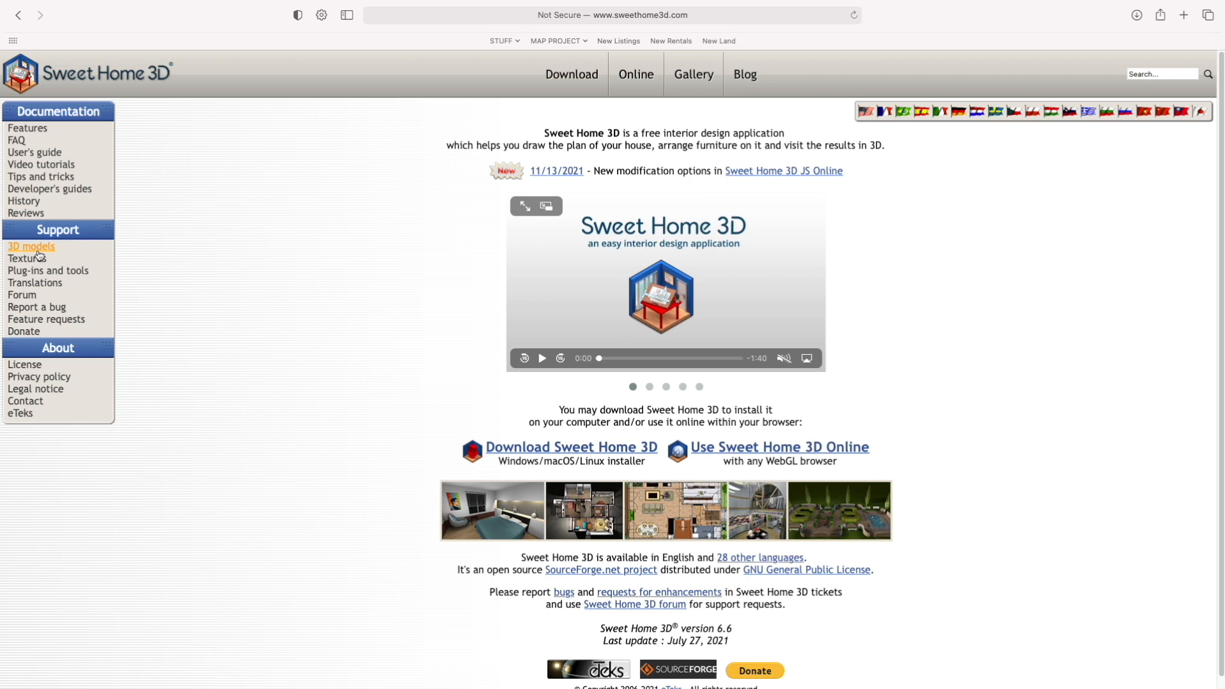
click(39, 252)
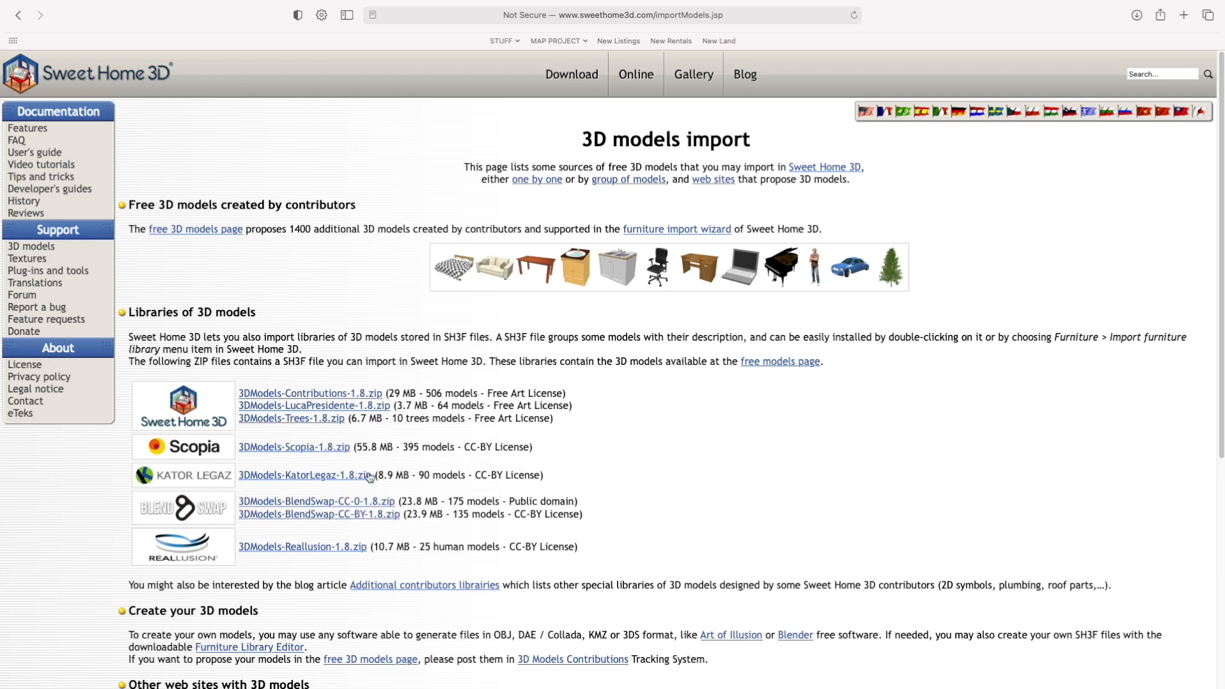
scroll(287, 581, down, 3)
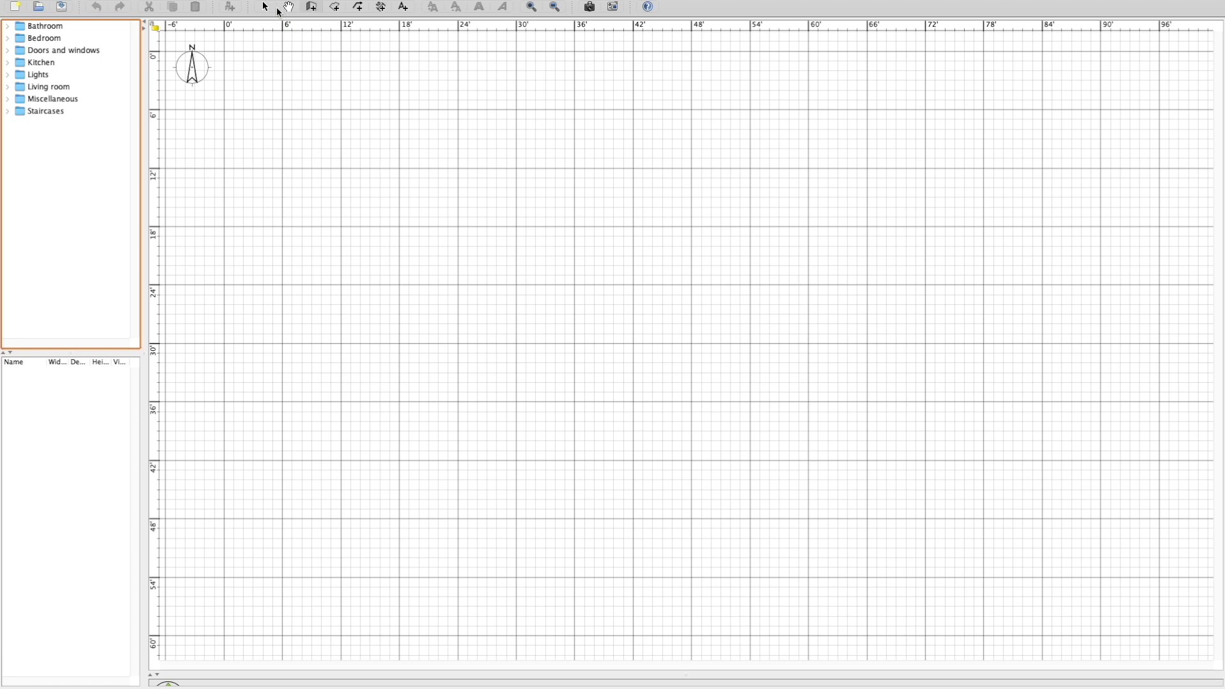
Return to Sweet Home 3D and look through the Doors and windows, Bedroom and Bathroom categories of the furniture catalog.
click(334, 7)
key(Return)
click(8, 51)
click(8, 52)
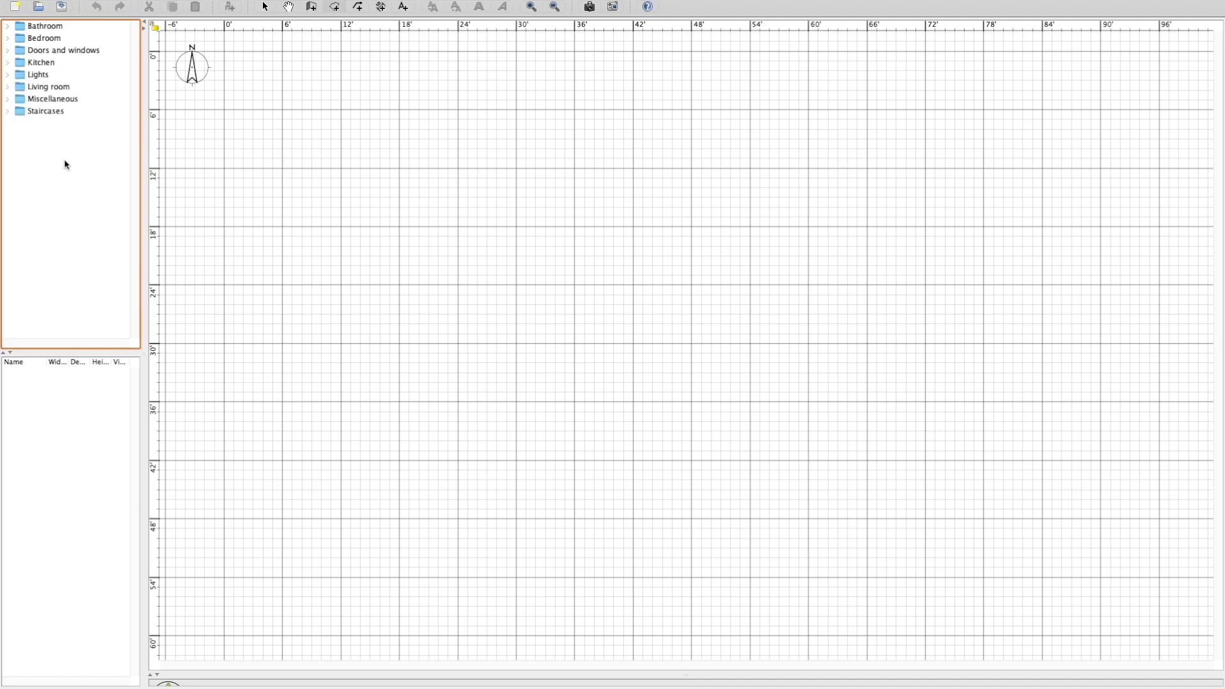
click(7, 39)
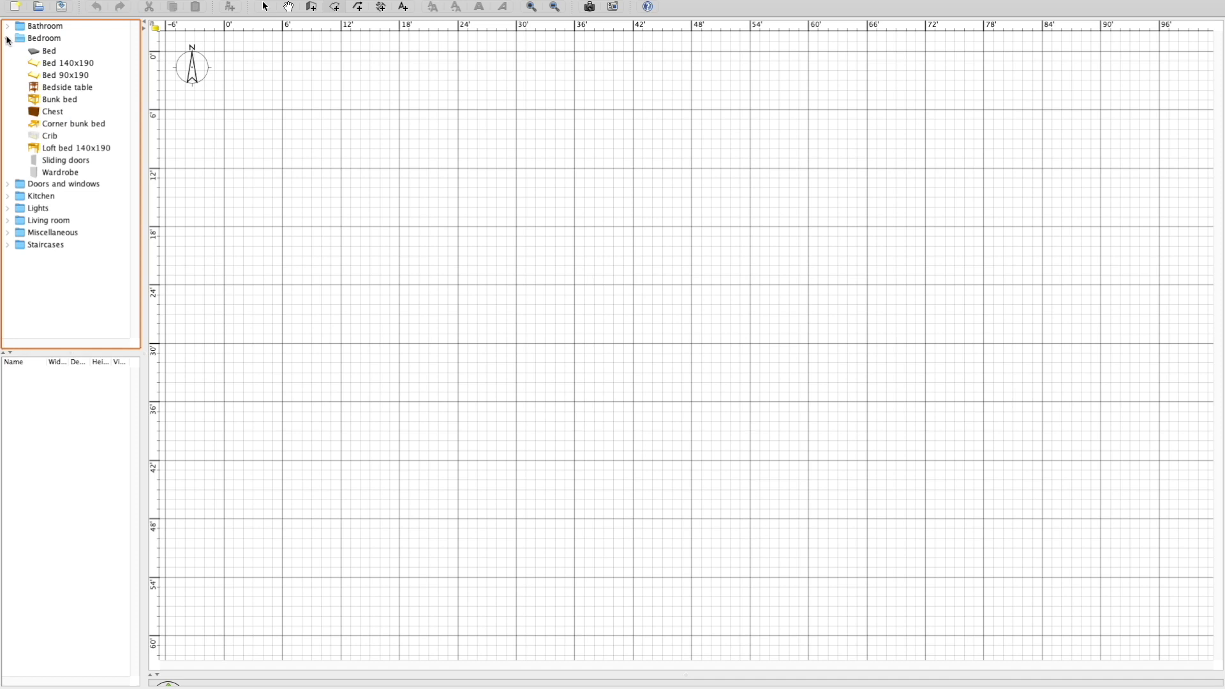
click(7, 39)
click(7, 27)
click(8, 28)
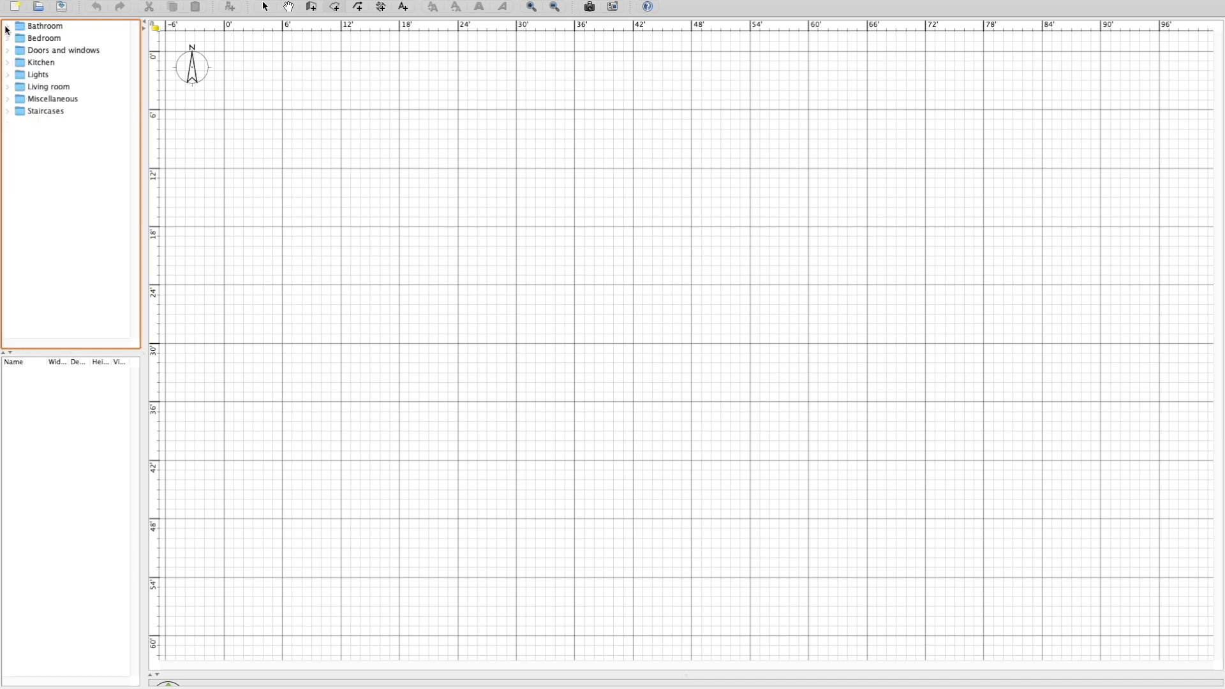
Draw four outer walls forming a closed rectangle about 28 ft wide and 24'6" deep.
click(285, 113)
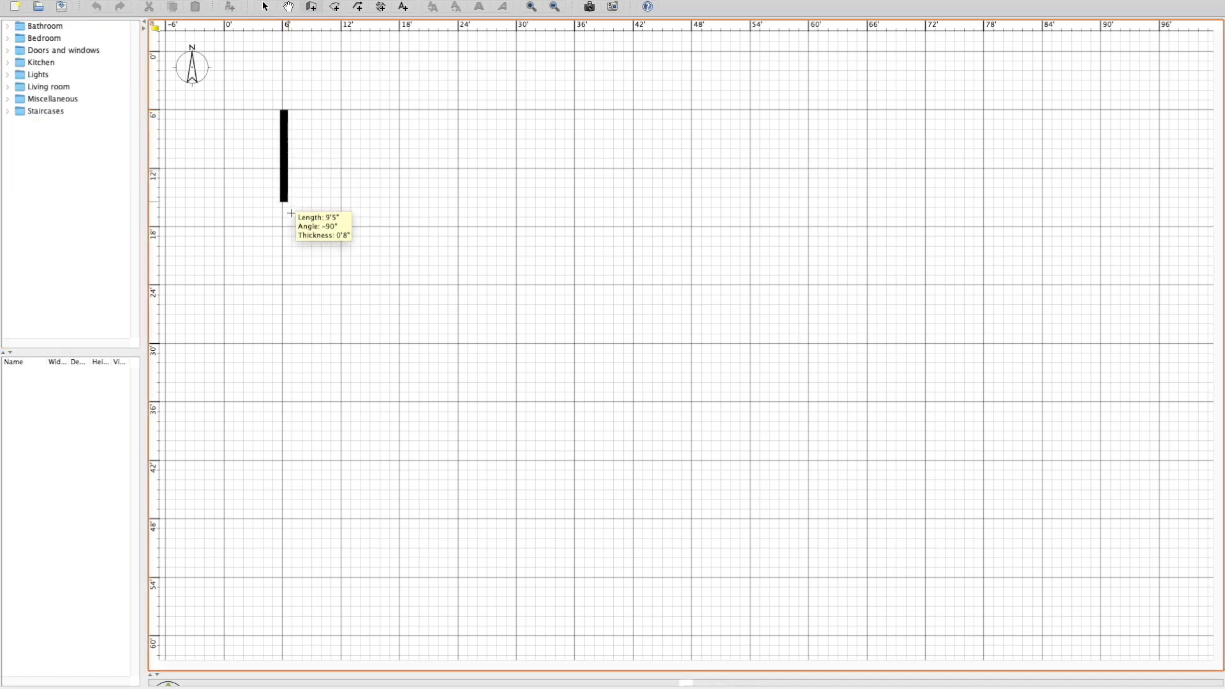
click(285, 349)
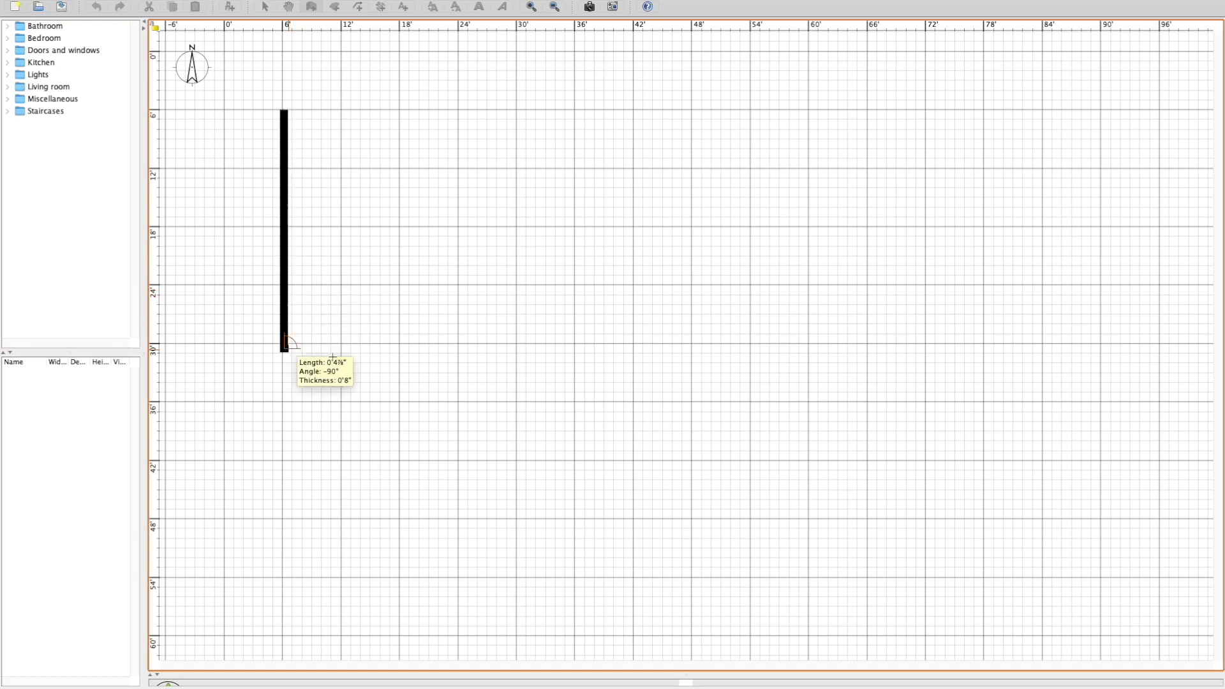
double_click(556, 367)
click(556, 349)
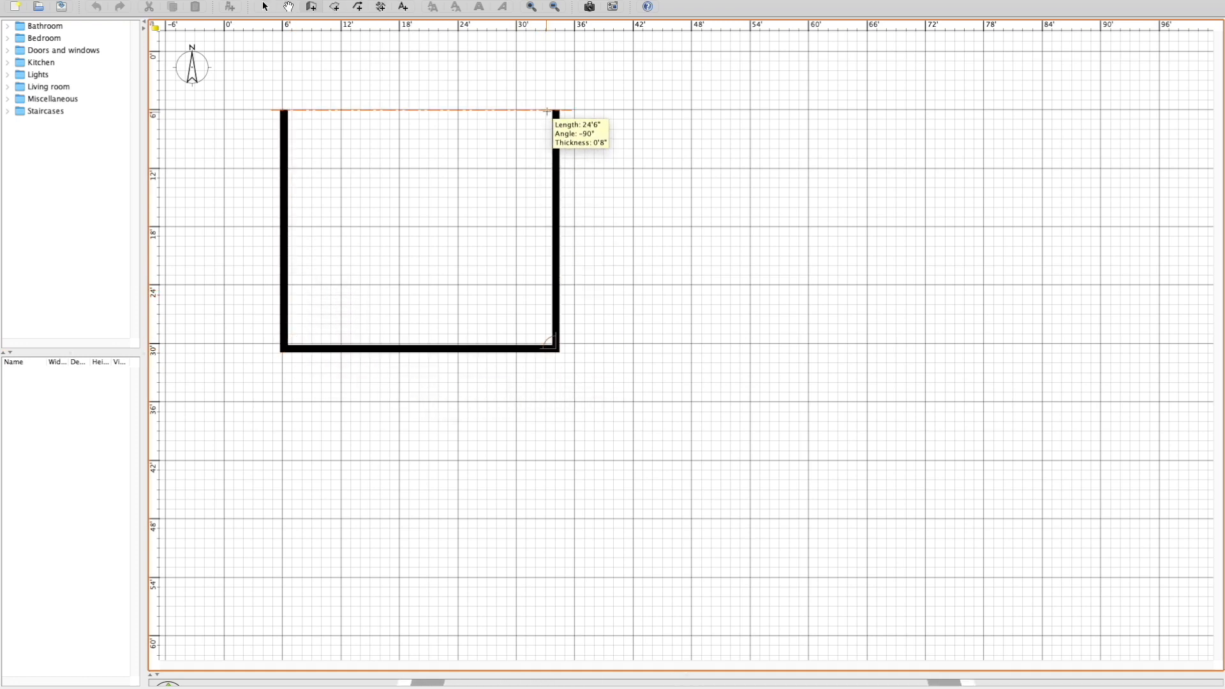
click(556, 110)
double_click(285, 110)
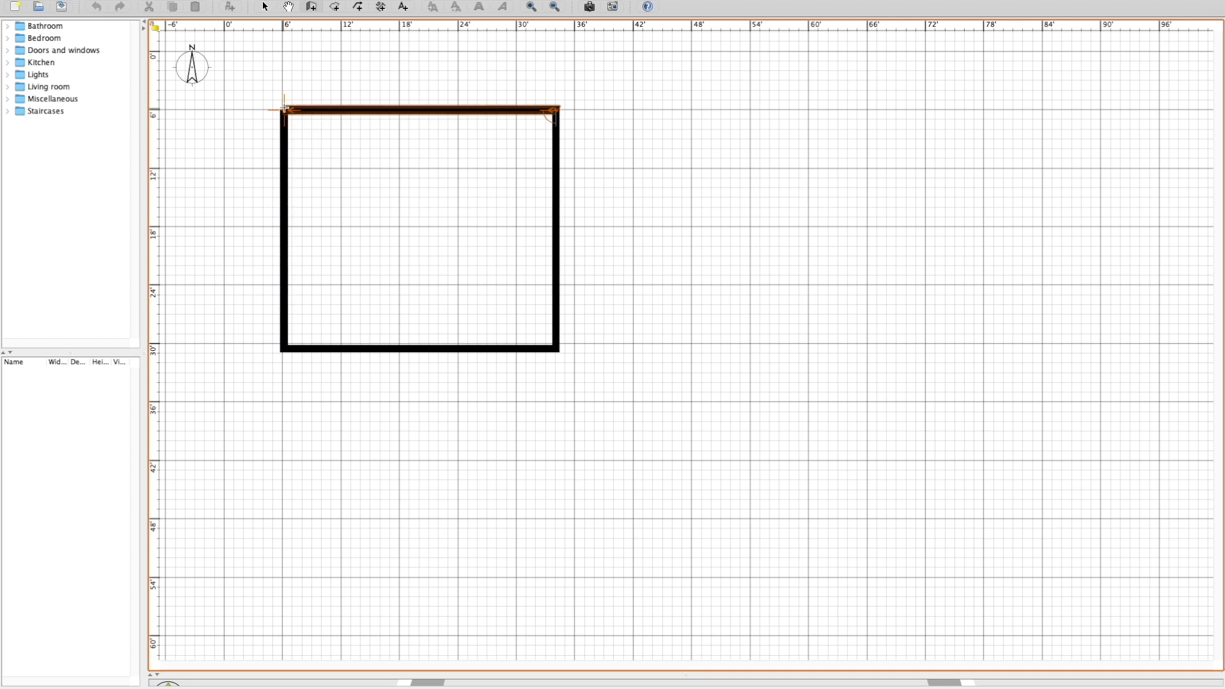
Draw three walls forming an attached room about 11 ft by 13 ft at the main rectangle's southeast corner.
click(555, 347)
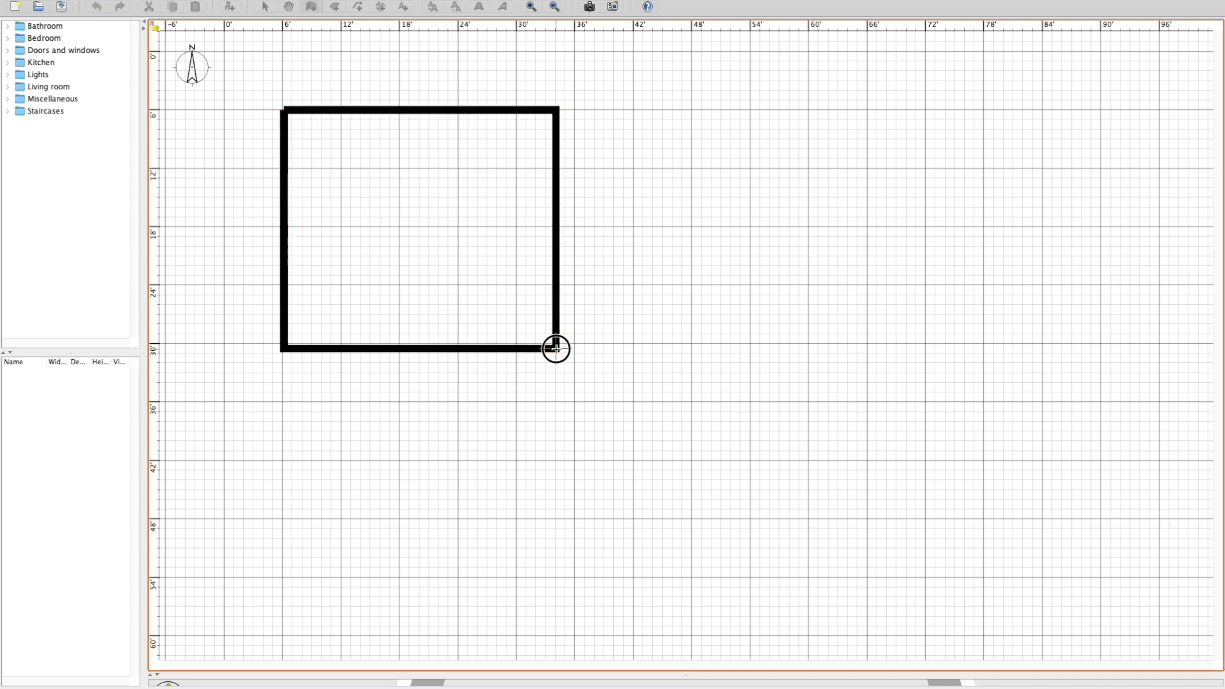
click(662, 348)
click(657, 222)
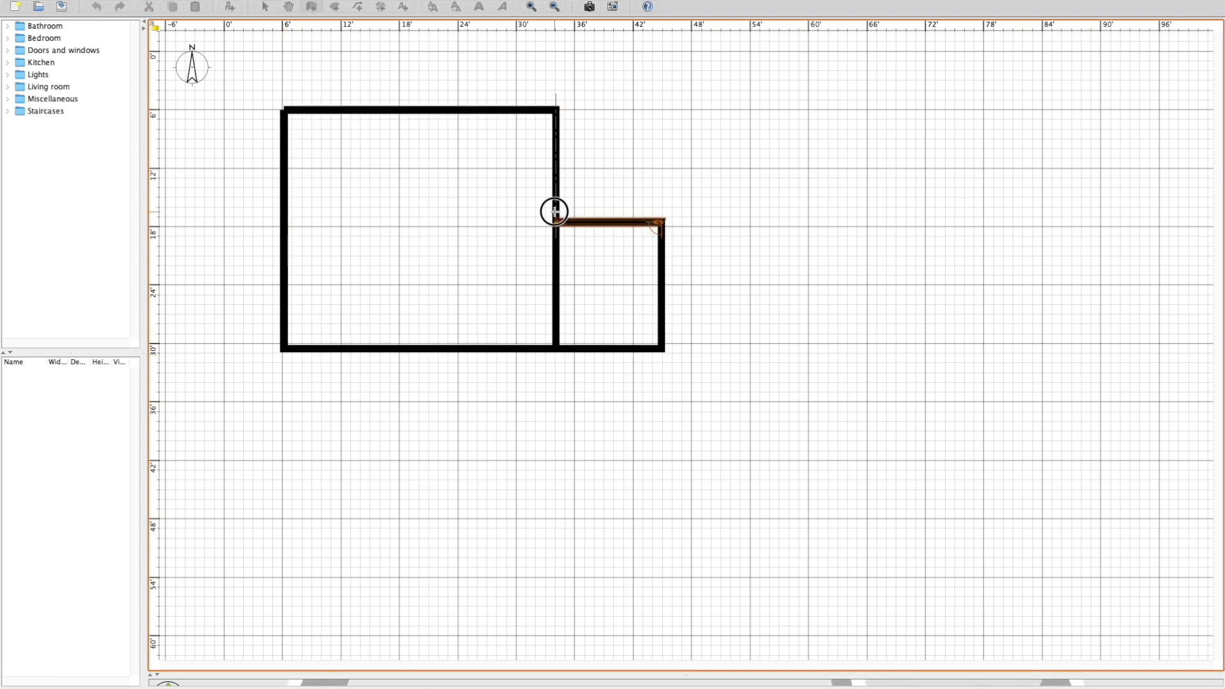
double_click(557, 222)
Add dimension lines outside the main rectangle for the interior lengths of its south and west walls.
click(380, 7)
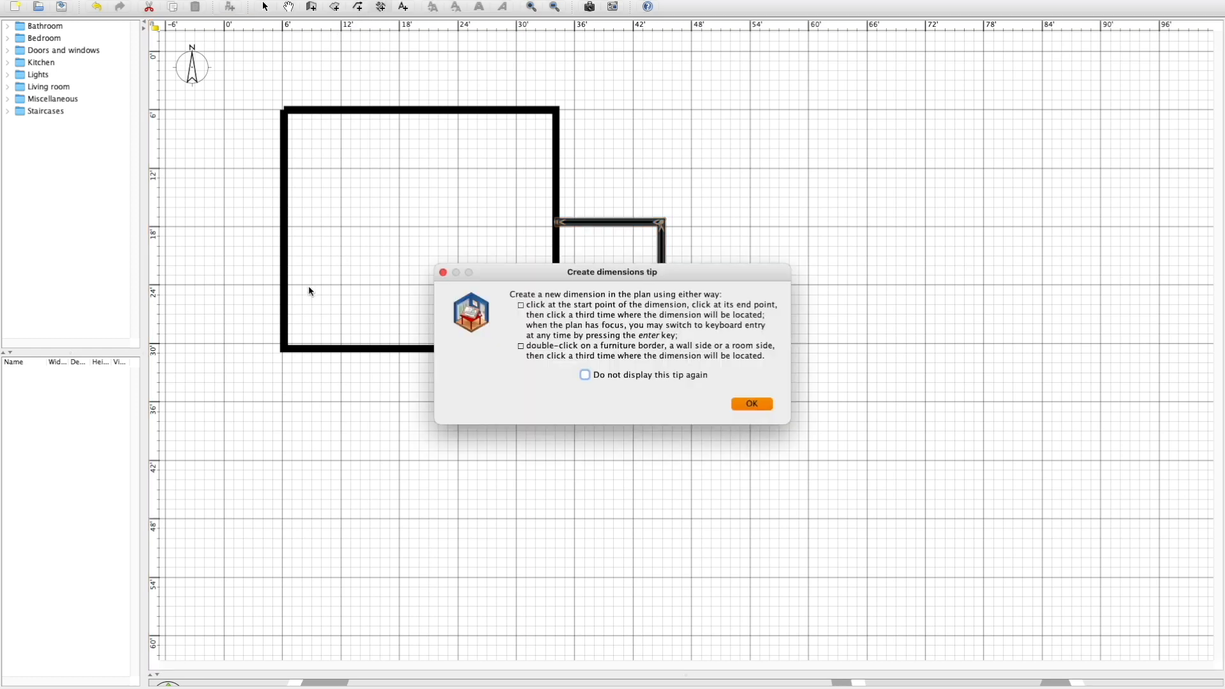
click(752, 403)
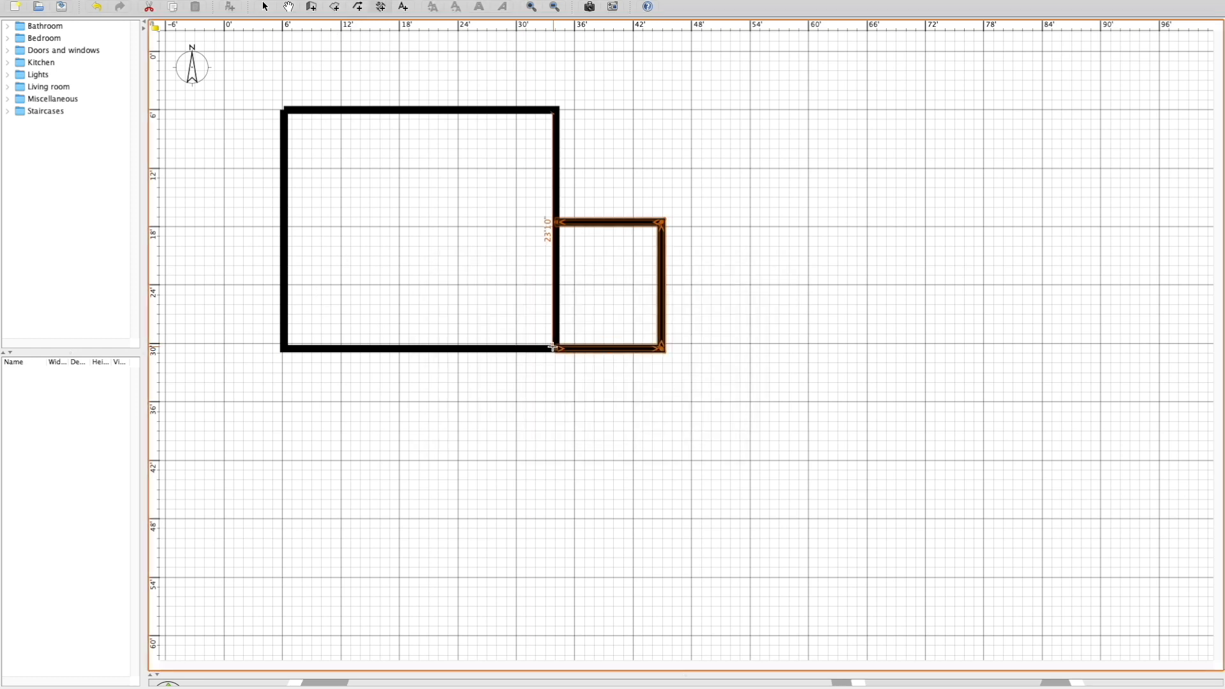
click(286, 339)
click(288, 370)
click(296, 114)
click(319, 345)
click(264, 338)
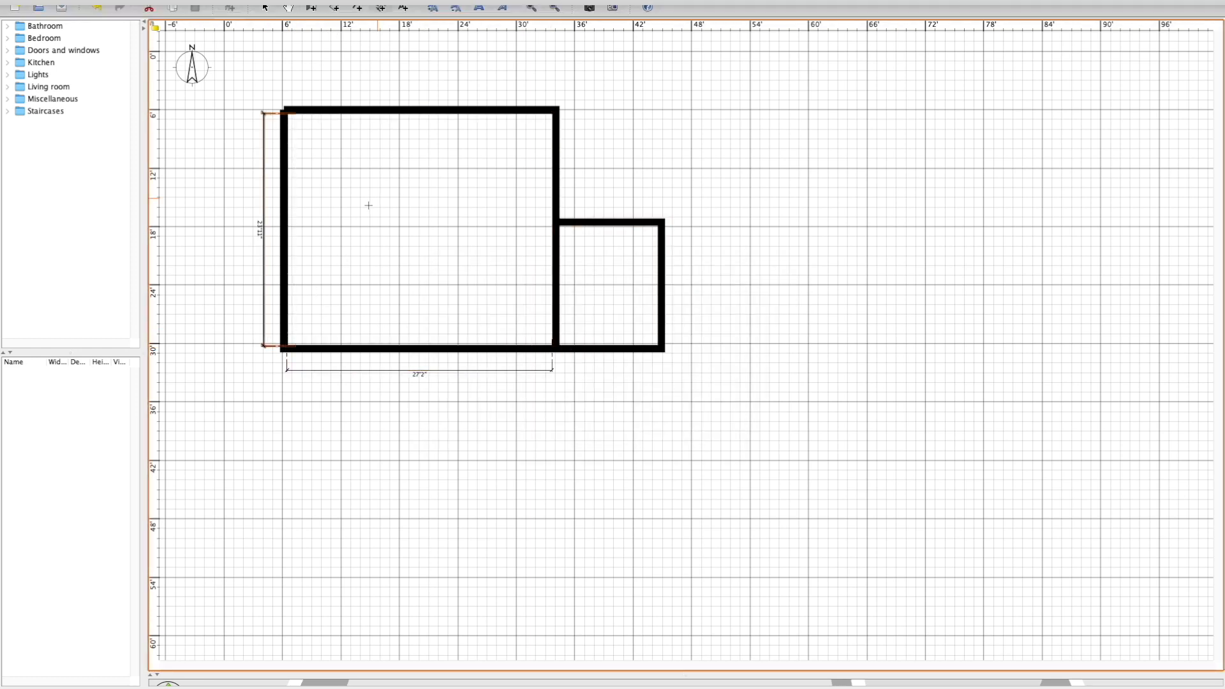
Draw a dividing wall from the north wall to the south wall, about 10 ft east of the west wall.
click(340, 9)
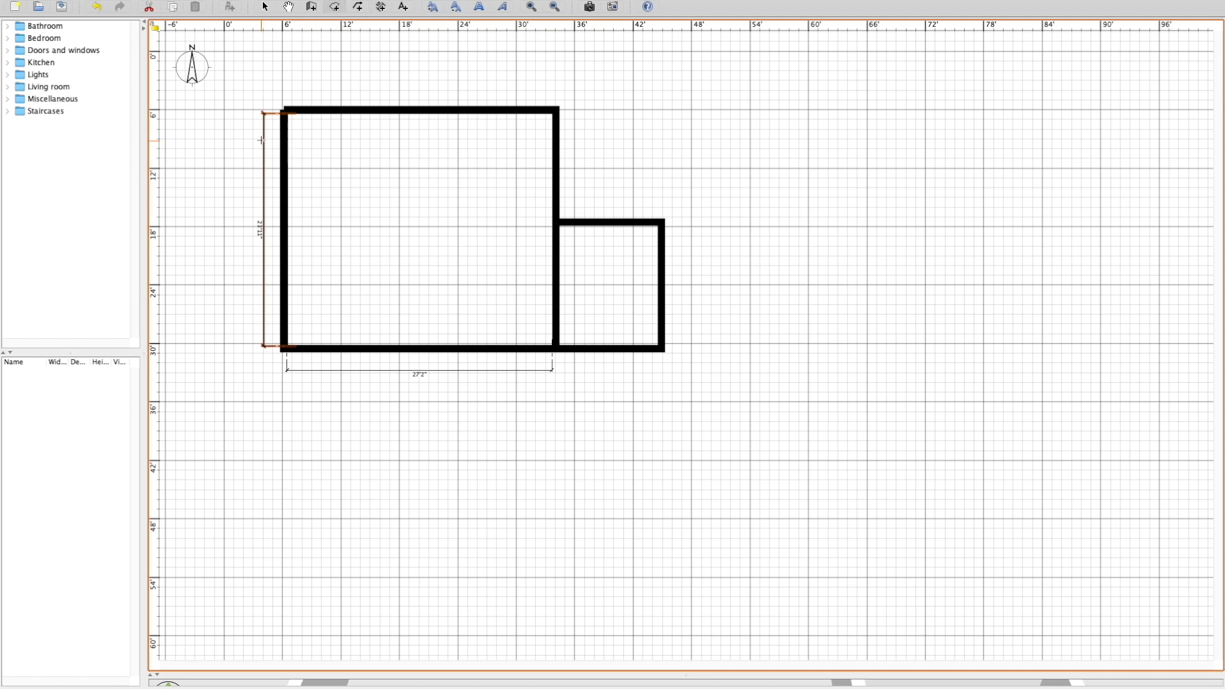
click(309, 8)
click(381, 113)
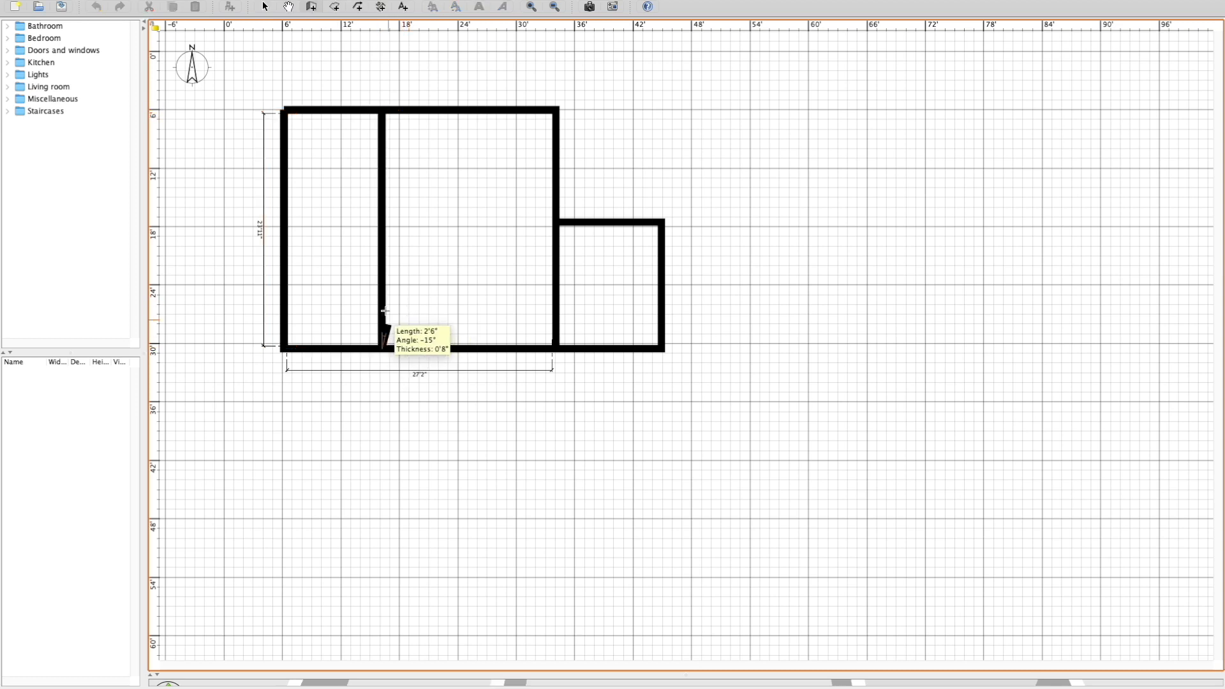
double_click(381, 345)
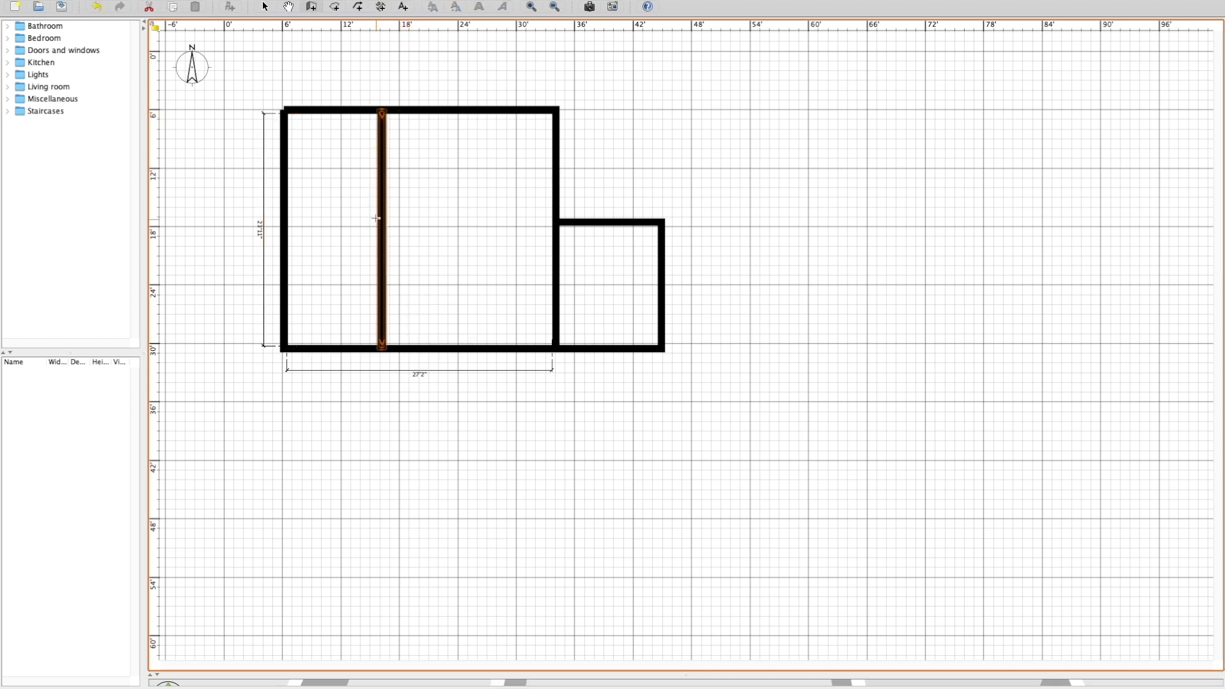
Draw two partitions across the western strip, about 7.5 ft from the north wall and about 3 ft from the south wall.
click(382, 183)
double_click(285, 183)
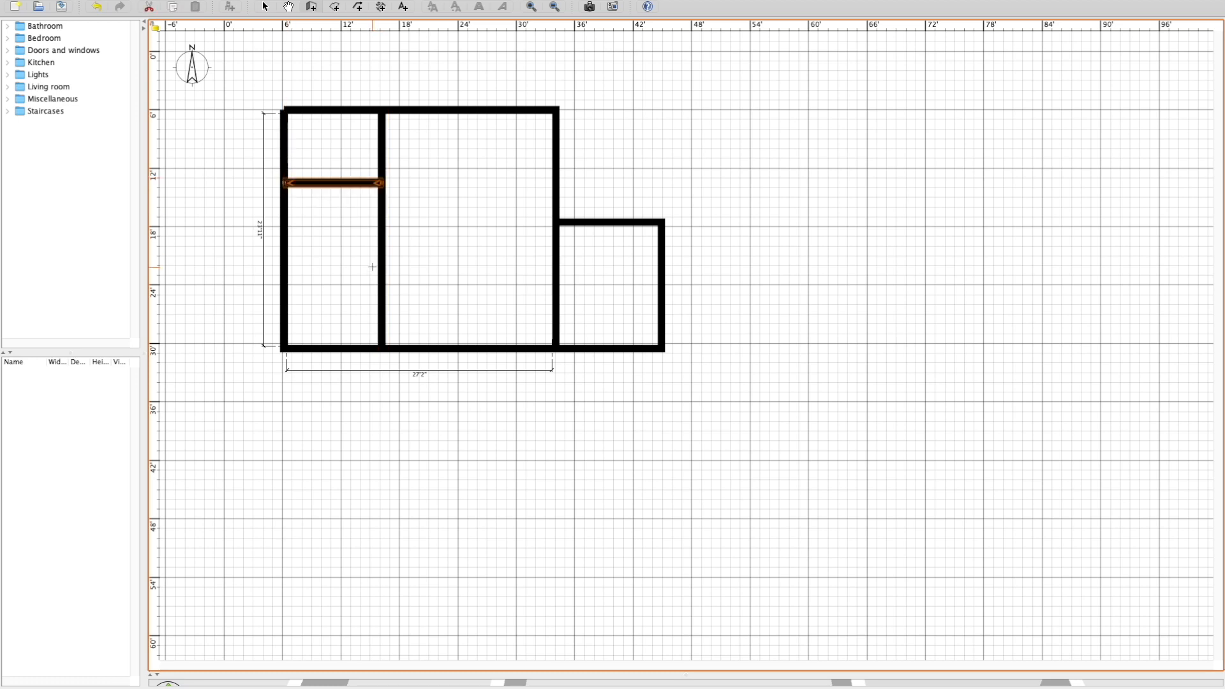
click(284, 317)
double_click(379, 318)
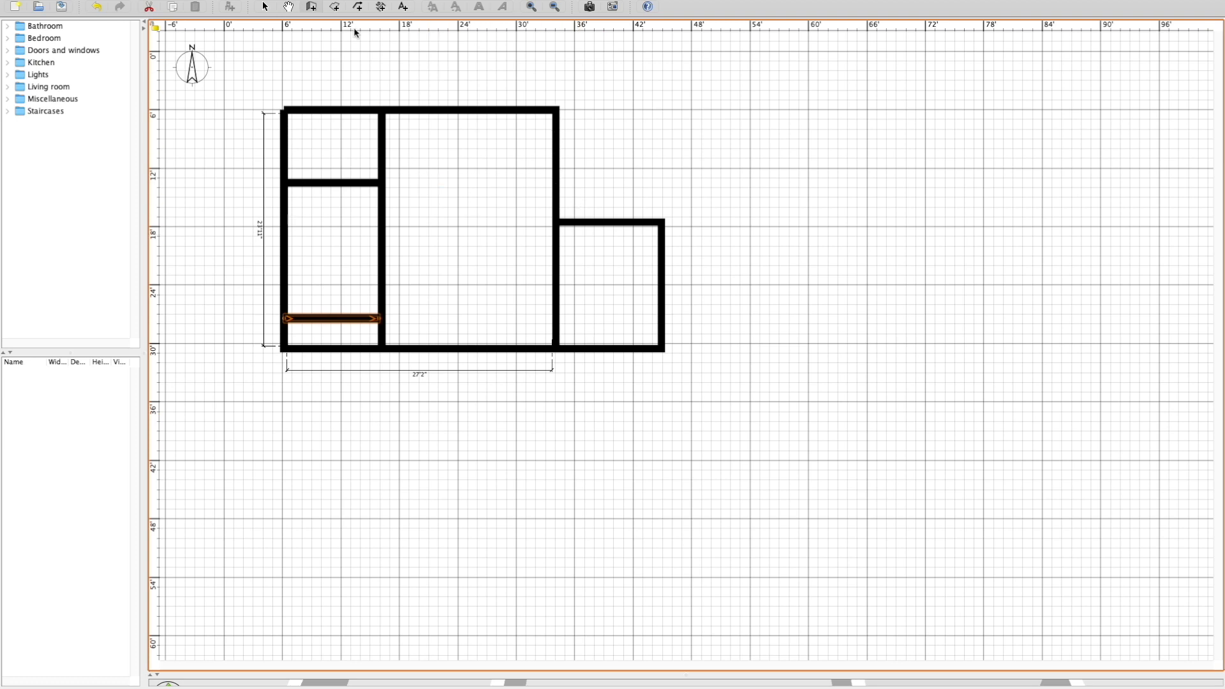
Add the text labels "closet" in the western strip's southernmost space and "primary" in its middle space.
mouse_move(288, 3)
click(402, 8)
click(724, 381)
click(334, 338)
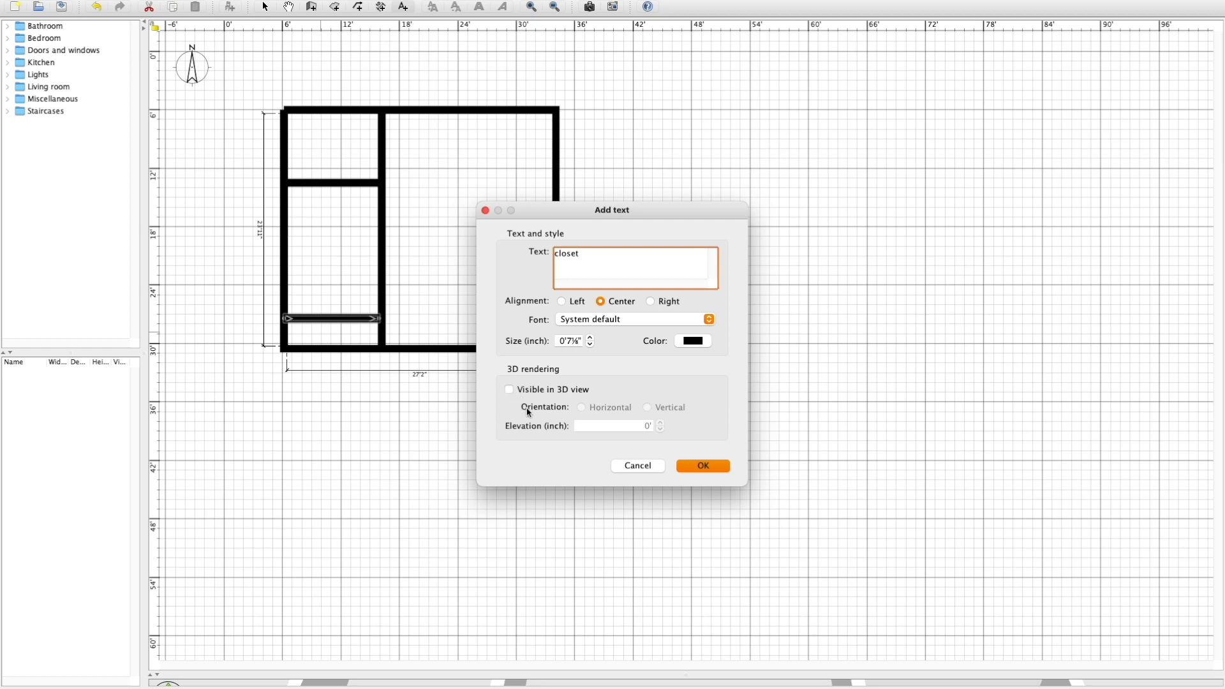
click(705, 466)
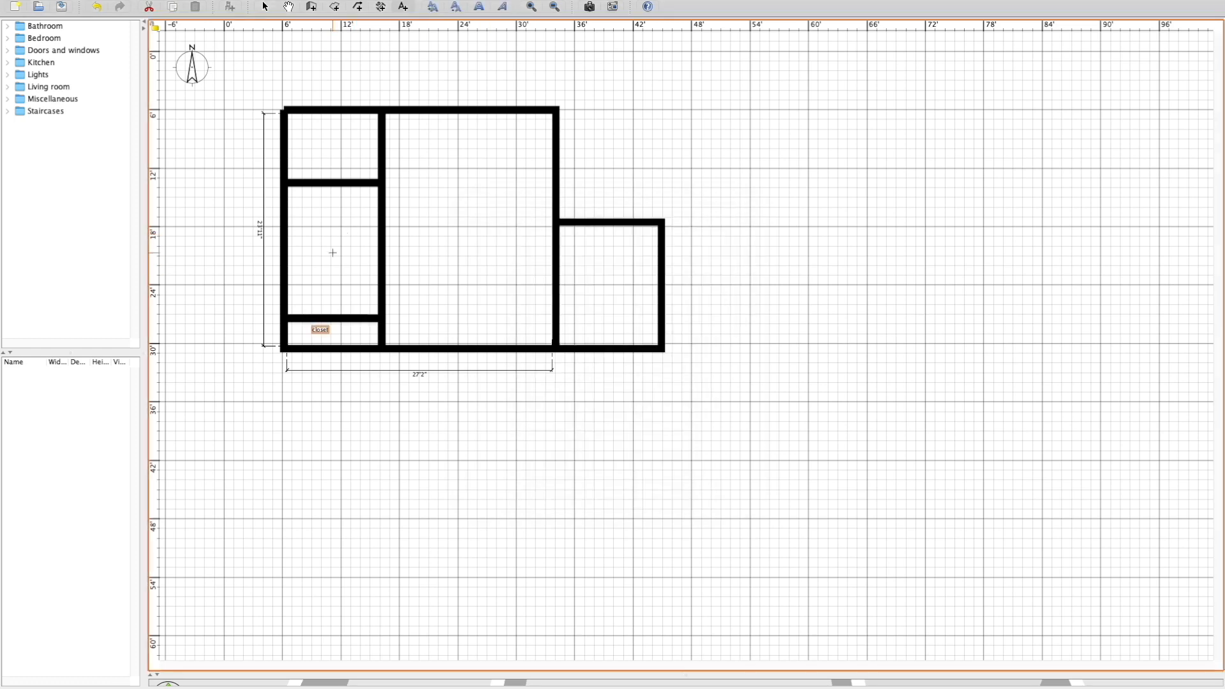
click(533, 250)
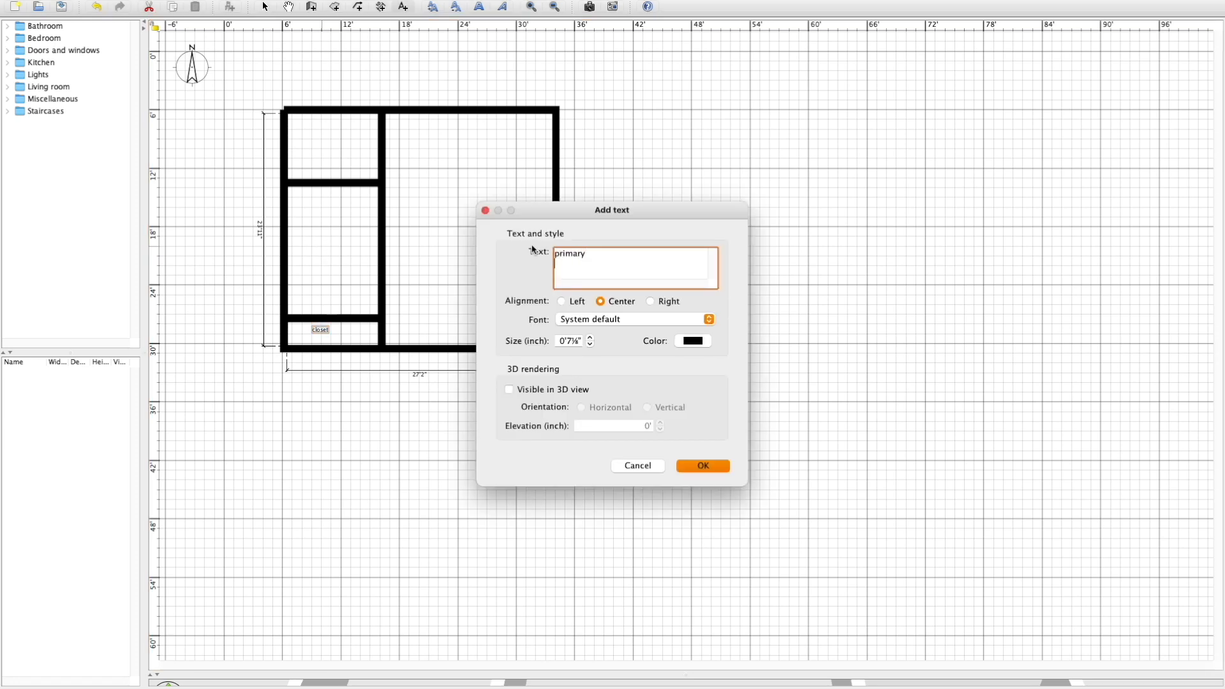
key(Return)
Label the northwest space "bathroom", the large central space "open living space" and the attached eastern room "mudroom entry".
click(446, 233)
key(Return)
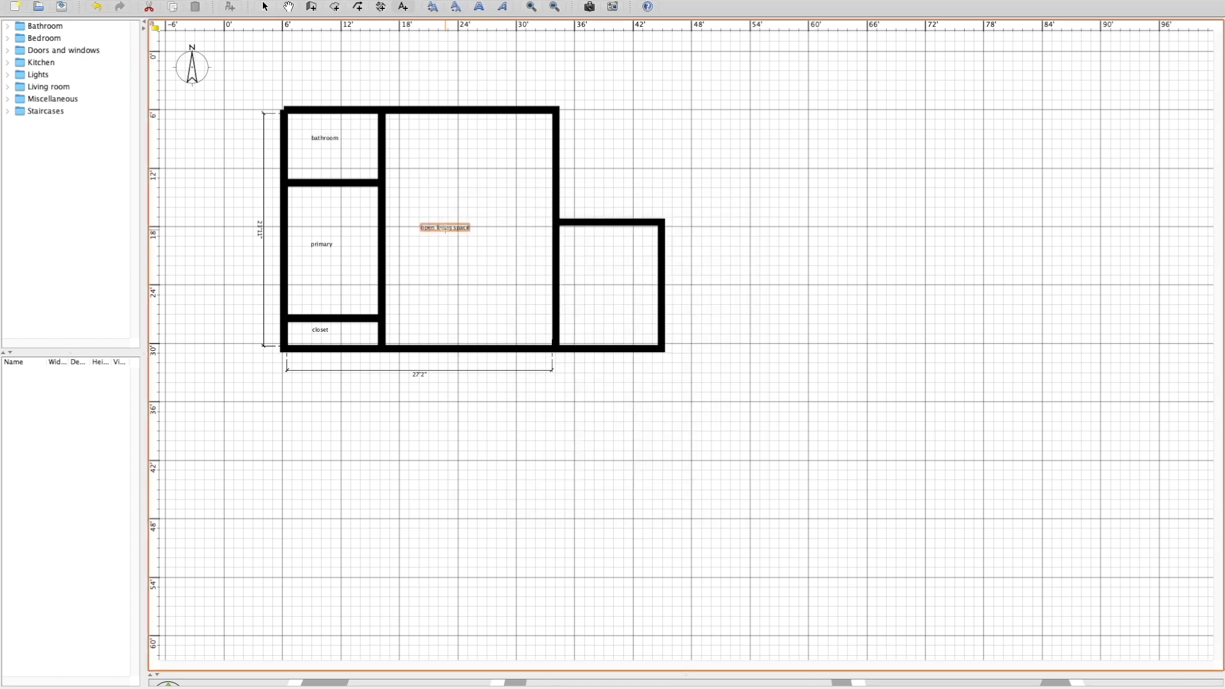
click(601, 295)
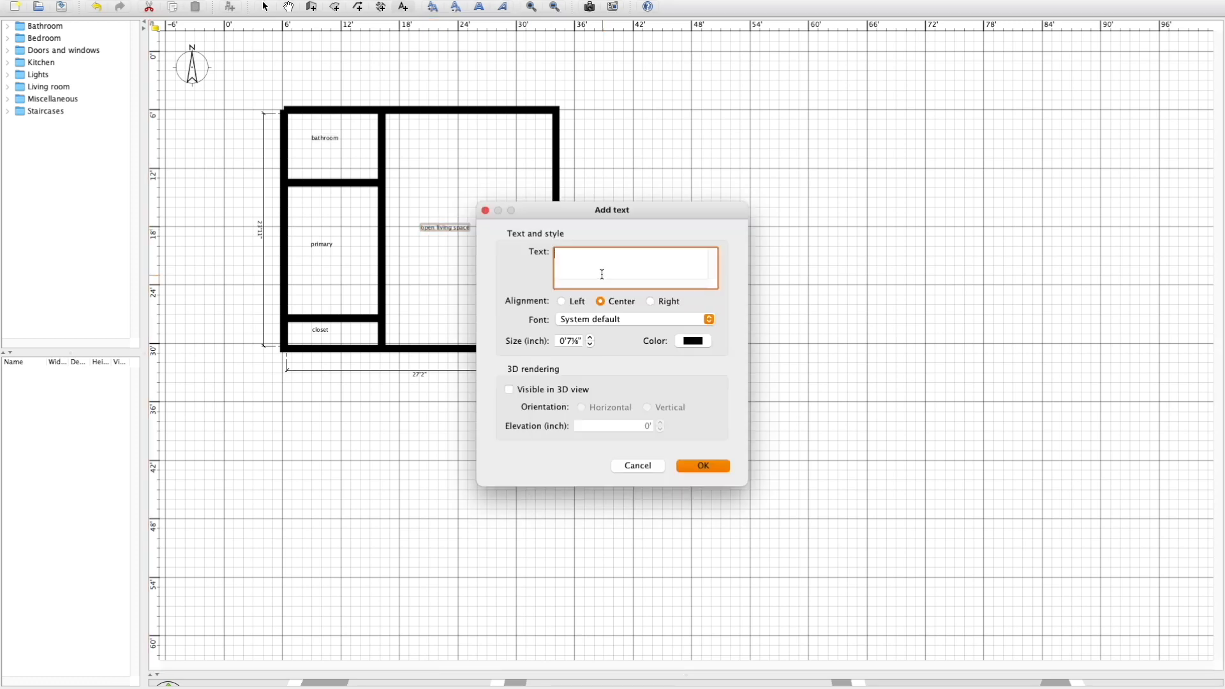
text(mudroom entry)
key(Return)
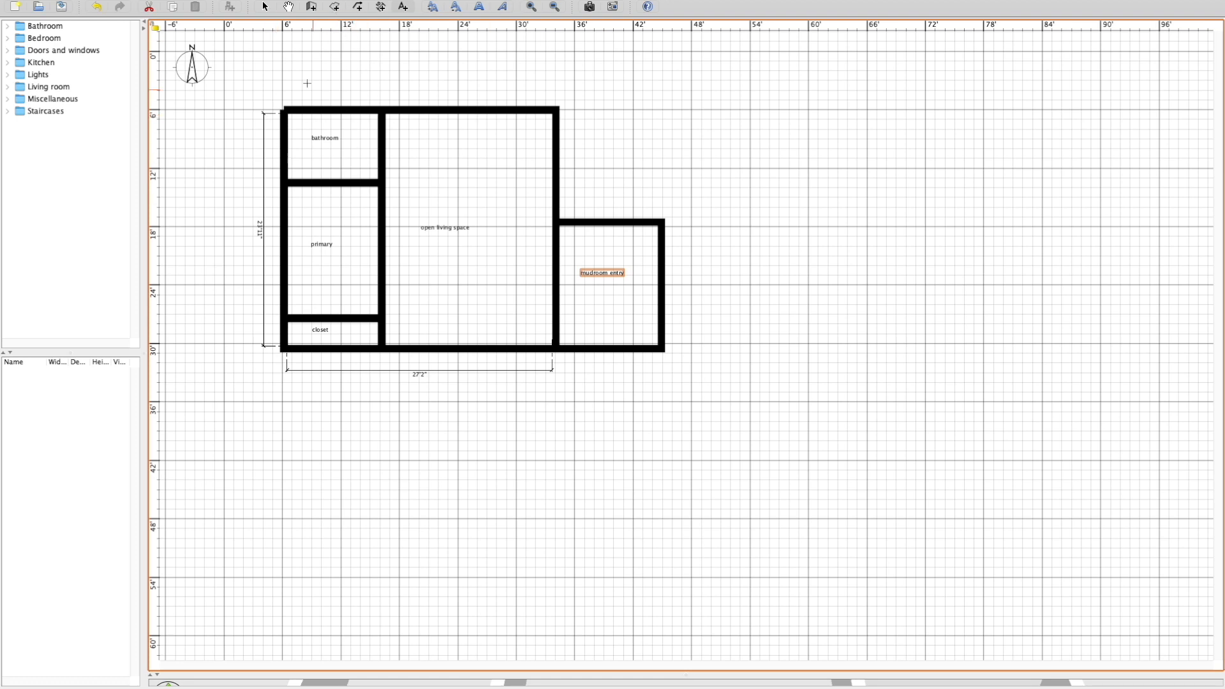
Create a rectangular room about 9'4½" by 6'10" filling the bathroom between its inner wall corners.
click(334, 7)
click(336, 10)
click(288, 115)
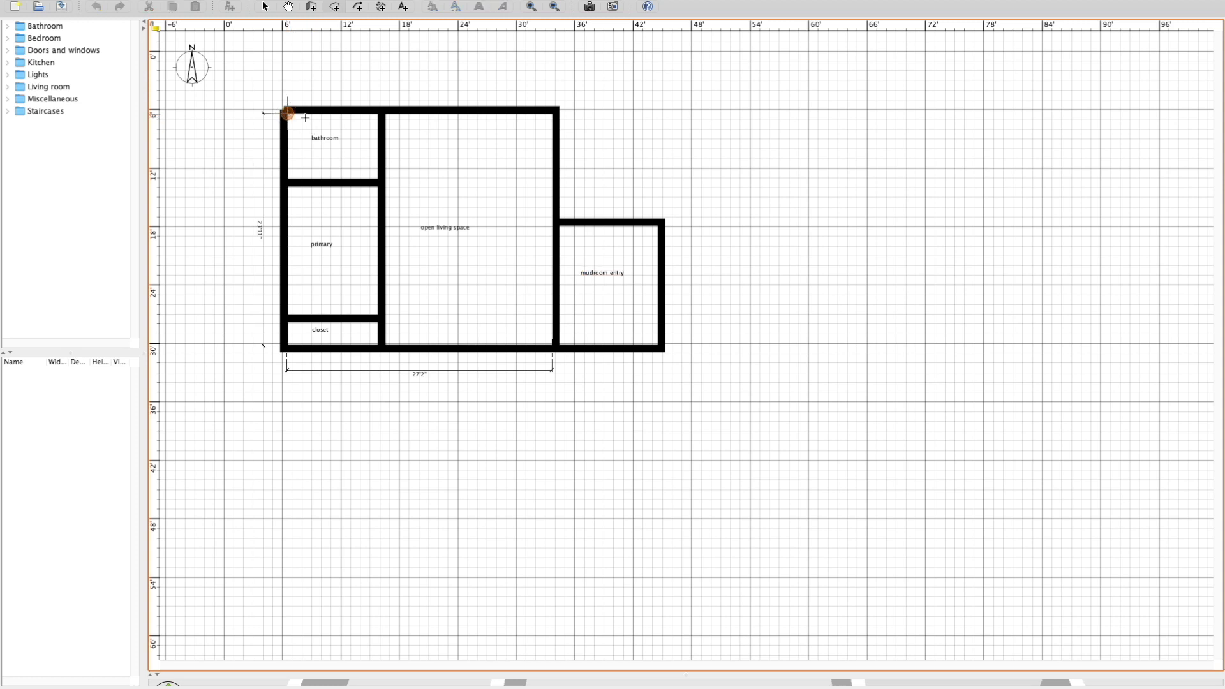
click(379, 114)
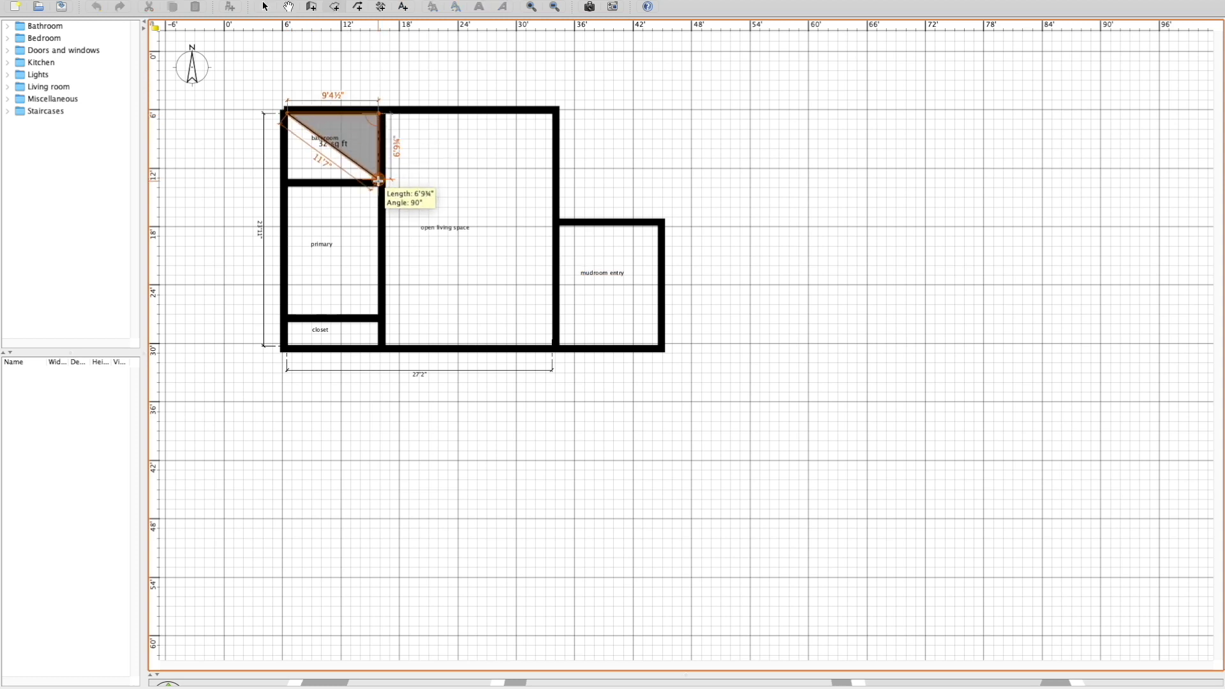
click(378, 181)
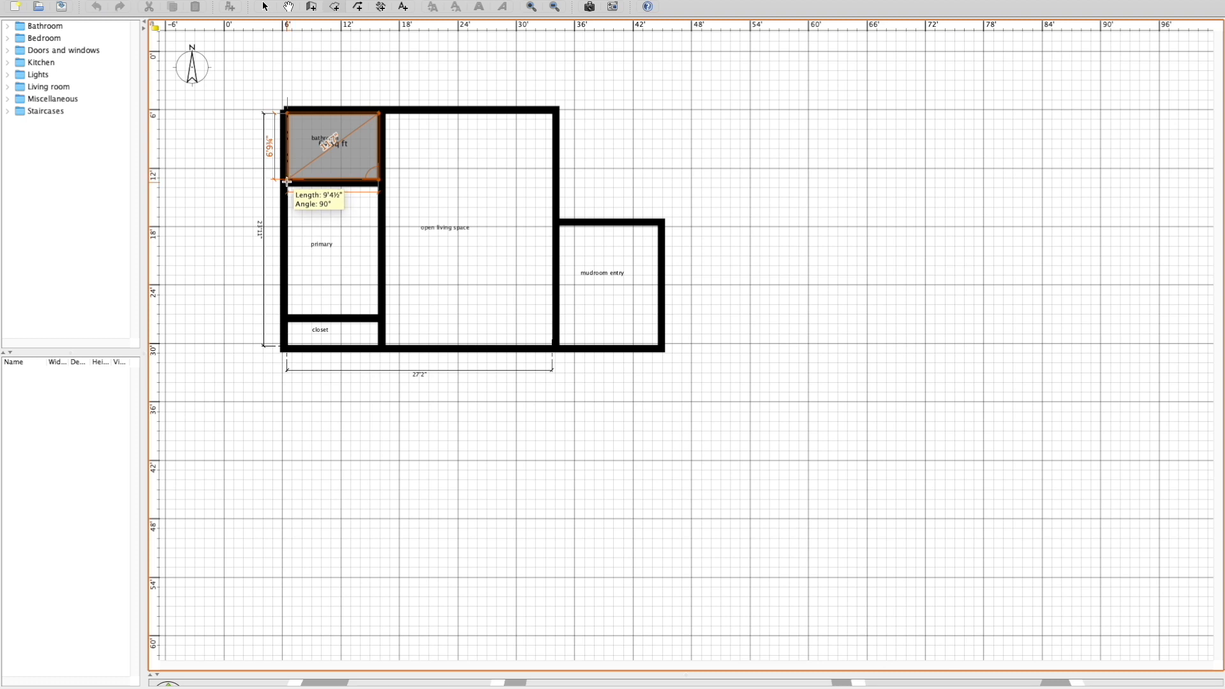
double_click(287, 181)
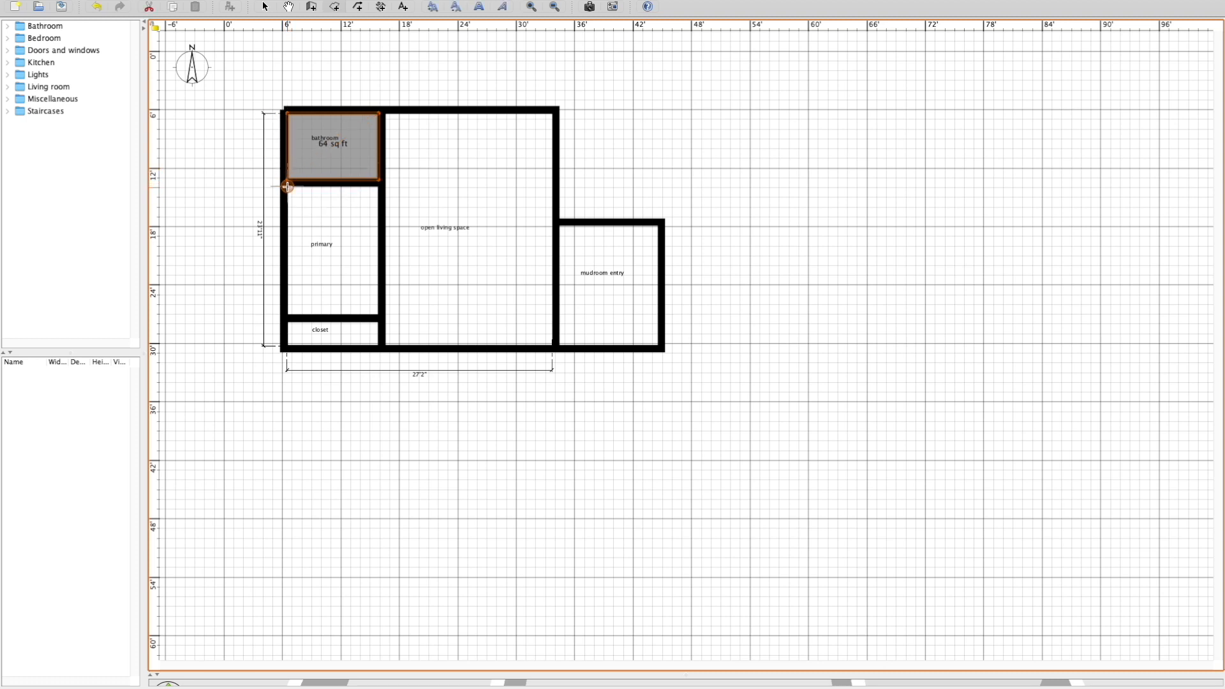
Create one room covering both the primary and closet spaces, about 9'8½" wide by 16'8" long.
click(287, 186)
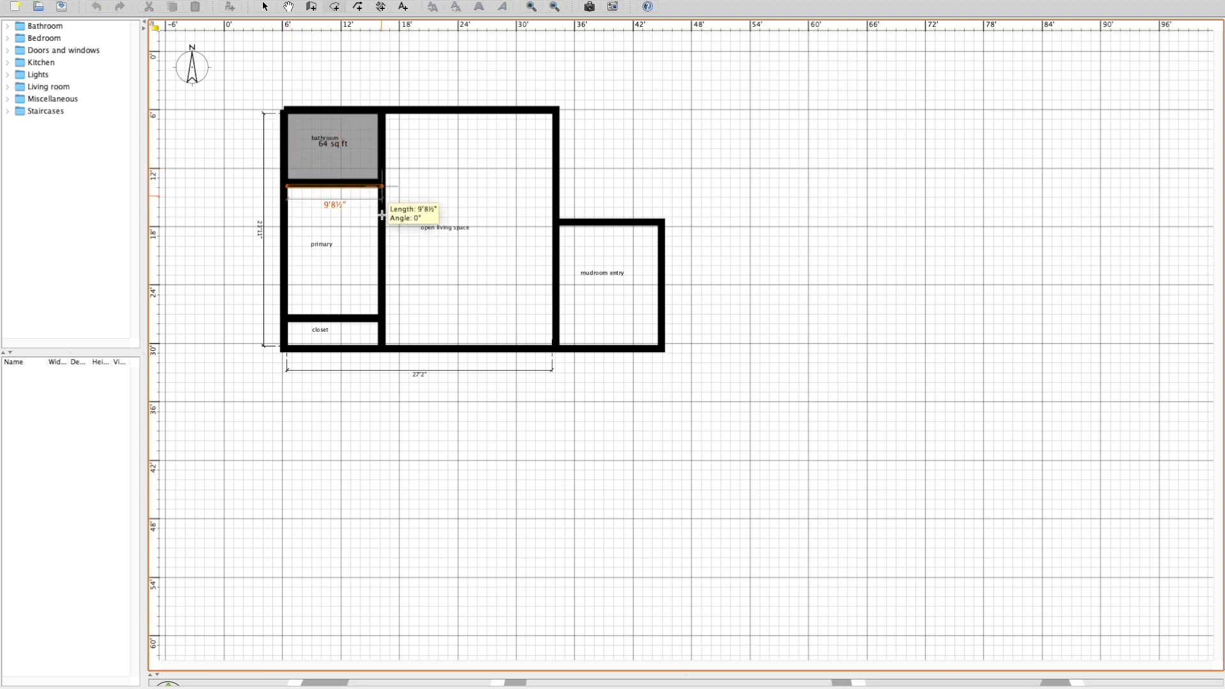
click(381, 216)
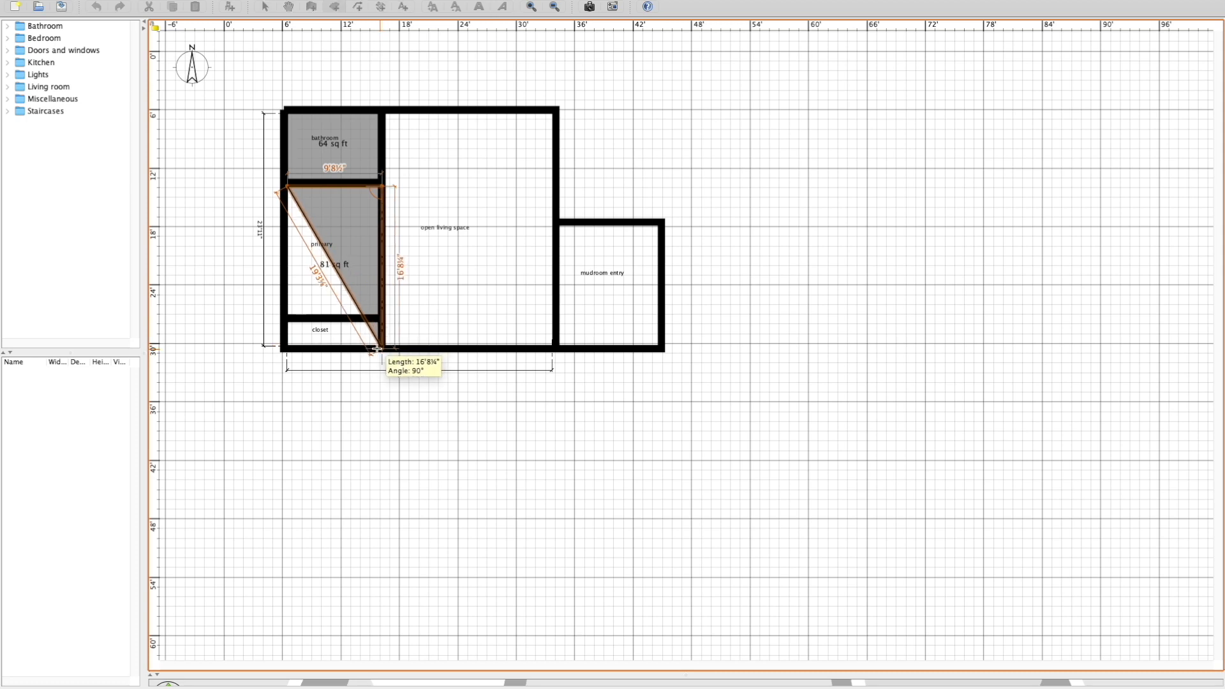
click(377, 348)
double_click(285, 349)
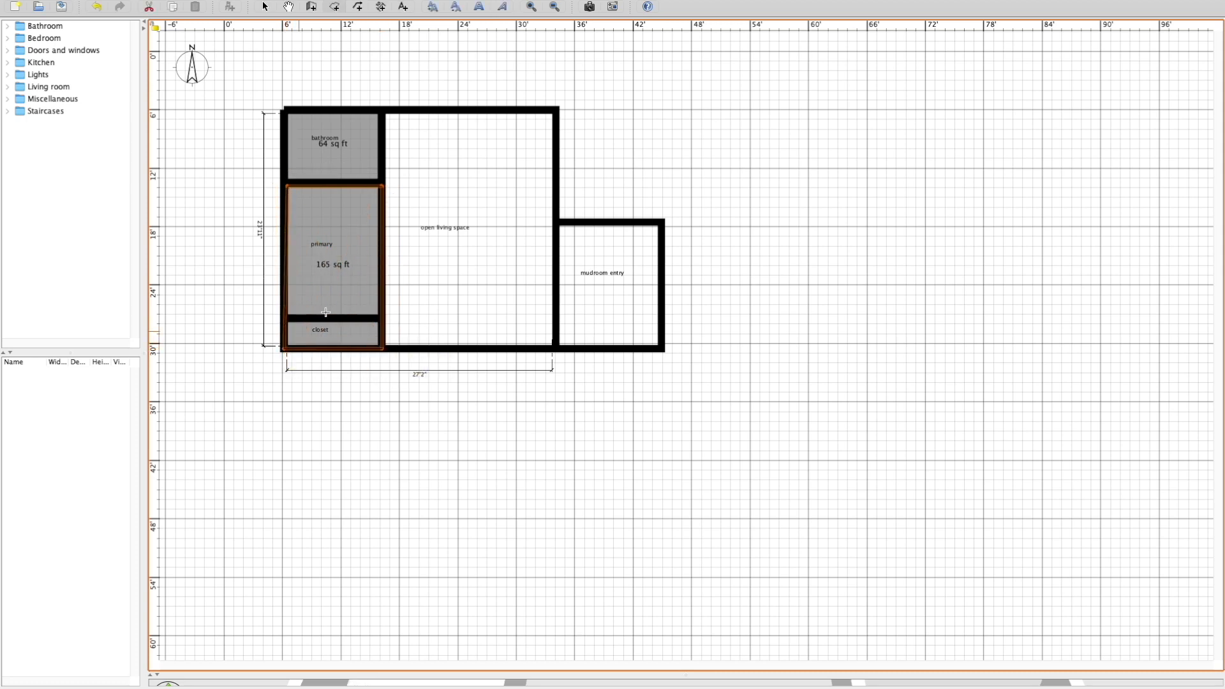
Create an L-shaped room over the open living space, with a north edge about 9'6" long, leaving out the northeast corner.
click(381, 113)
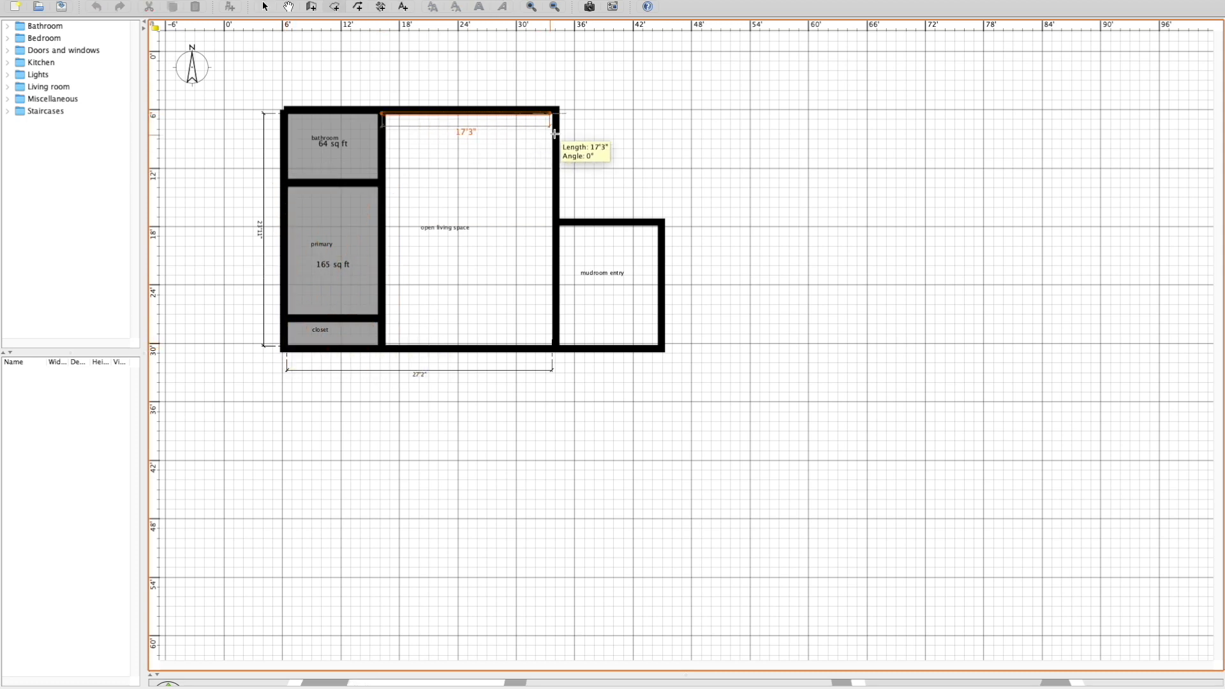
click(475, 119)
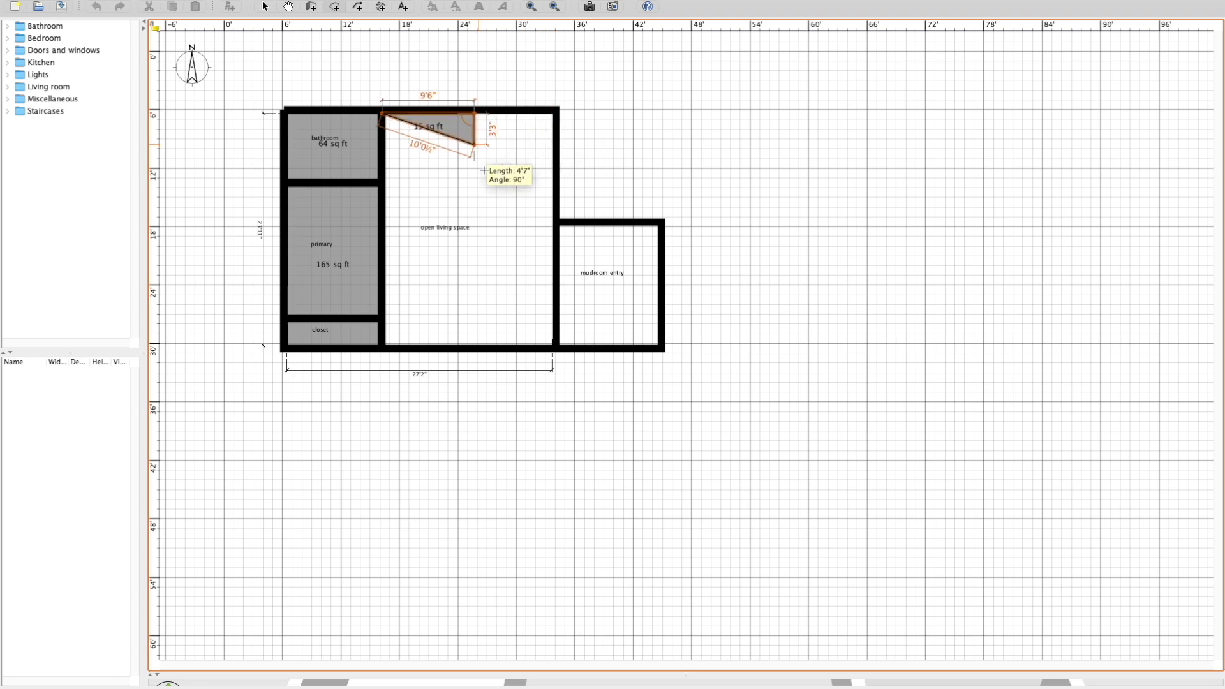
click(487, 219)
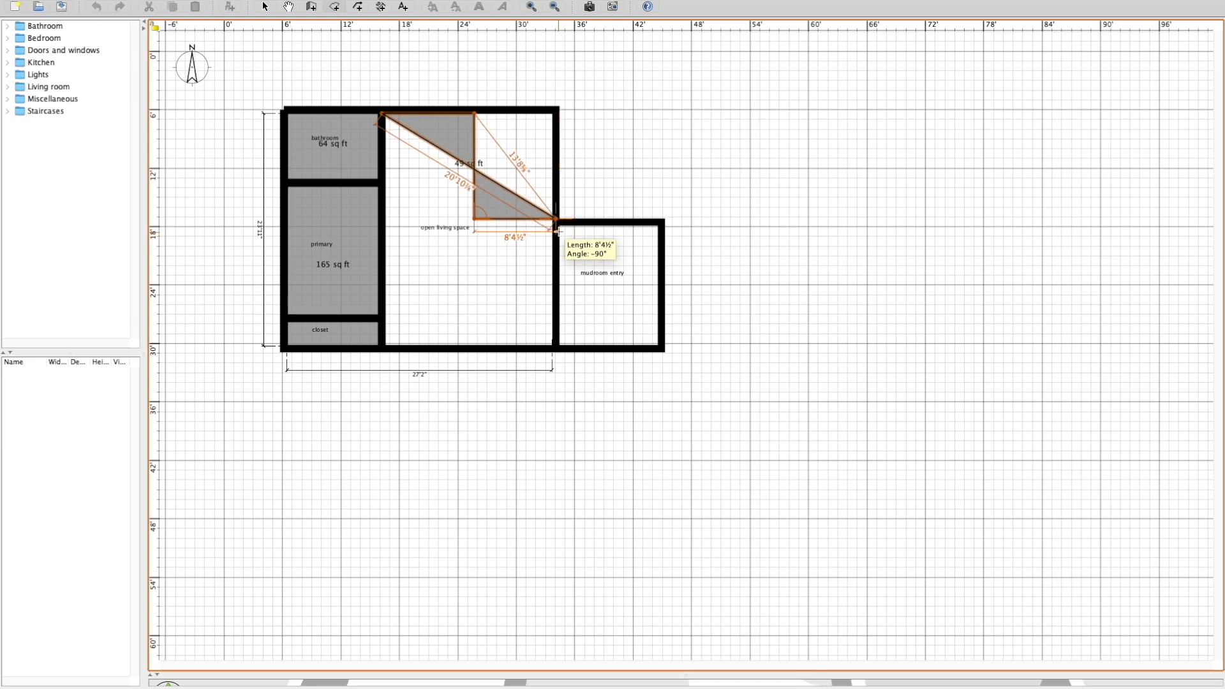
click(557, 219)
click(554, 347)
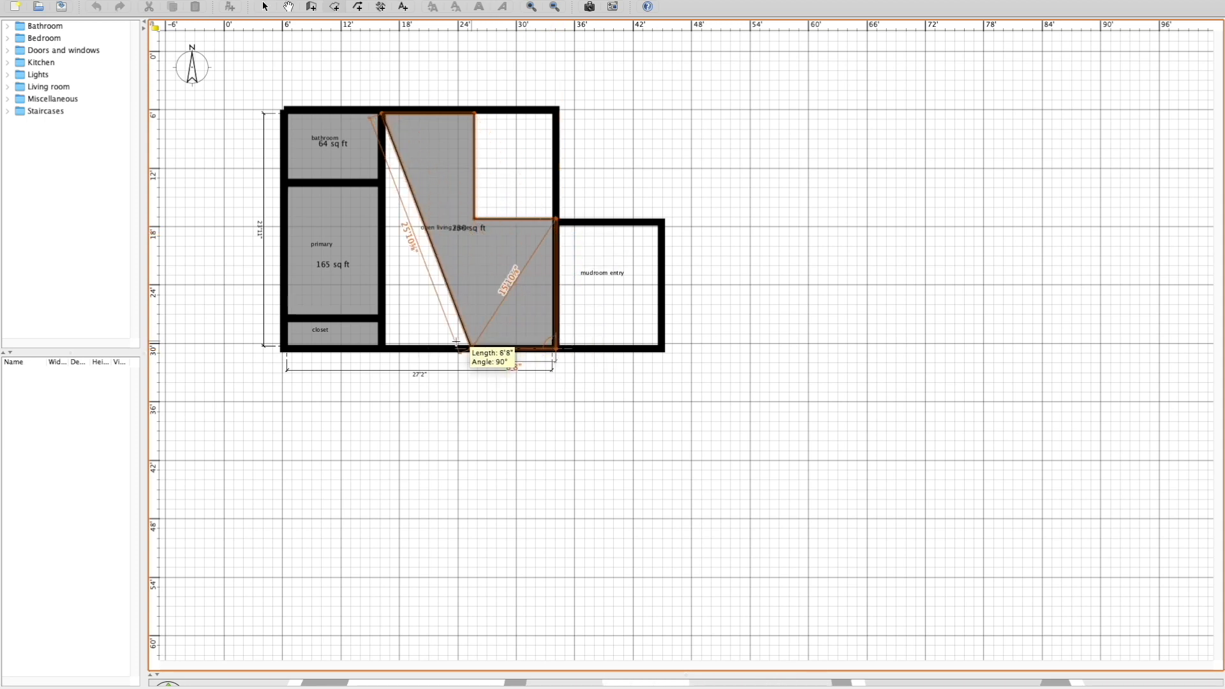
double_click(382, 347)
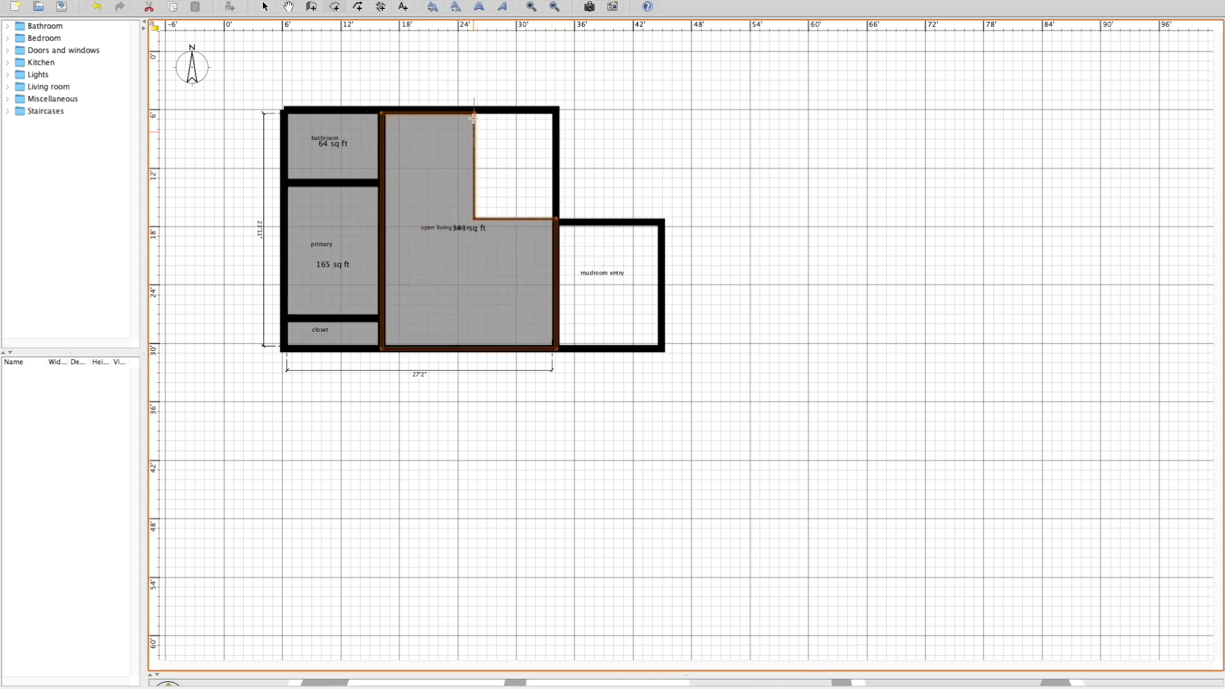
Create a room about 8' by 10'10" in the northeast corner left beside the L-shaped room, and return to selection.
click(475, 114)
click(555, 114)
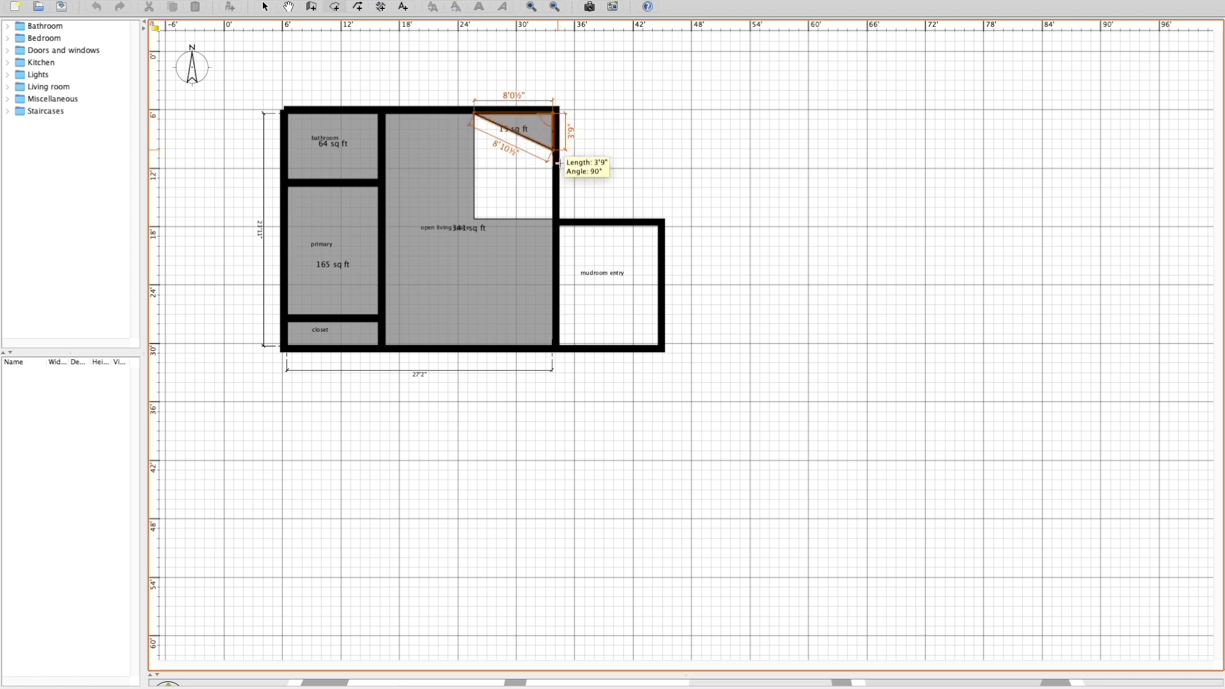
click(555, 219)
double_click(474, 219)
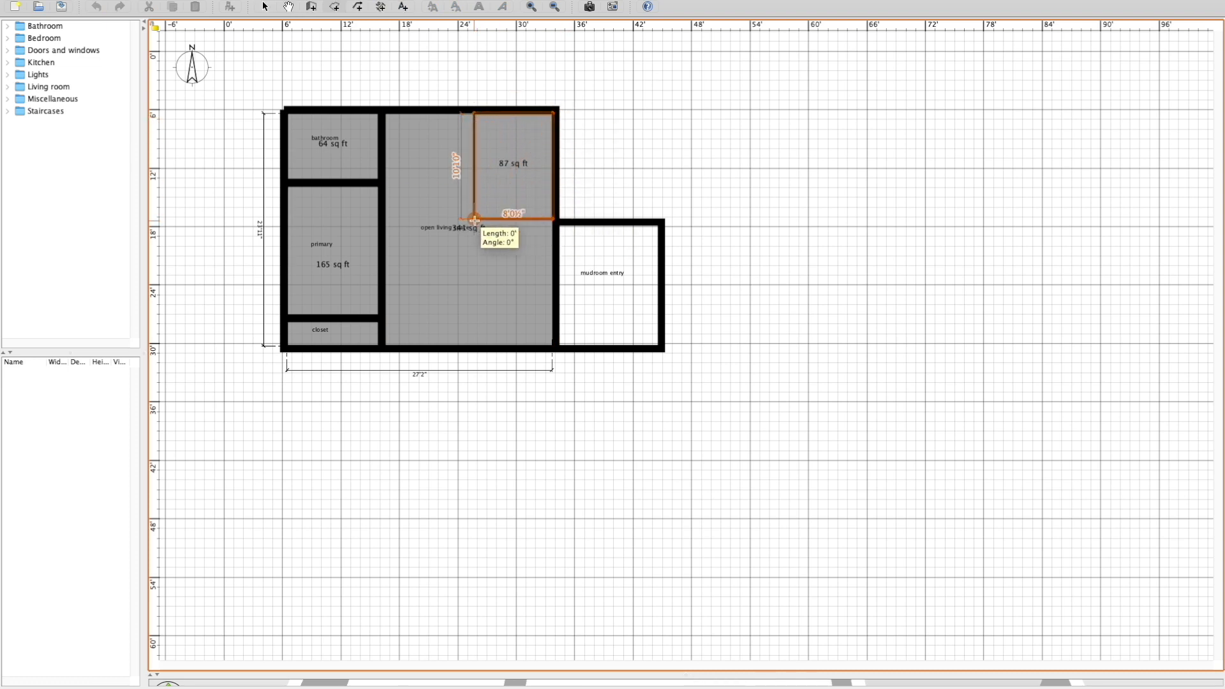
click(274, 8)
click(452, 69)
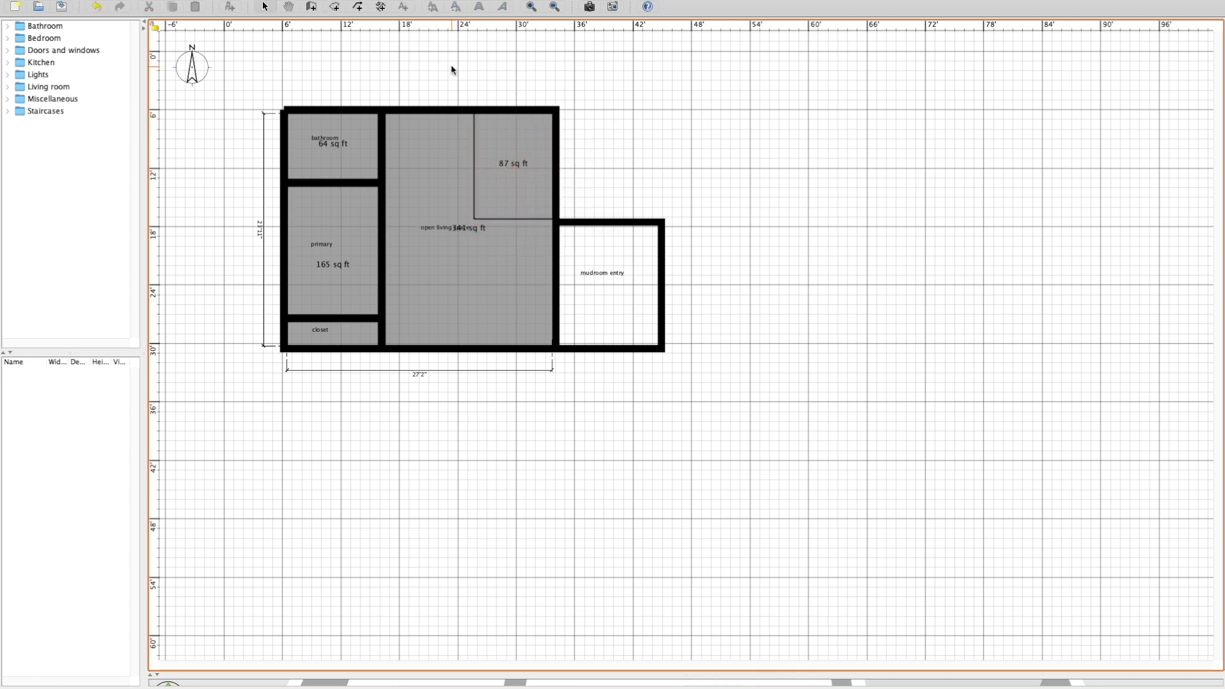
Hide the bathroom's ceiling and apply the Grey tiles texture to its floor.
double_click(343, 131)
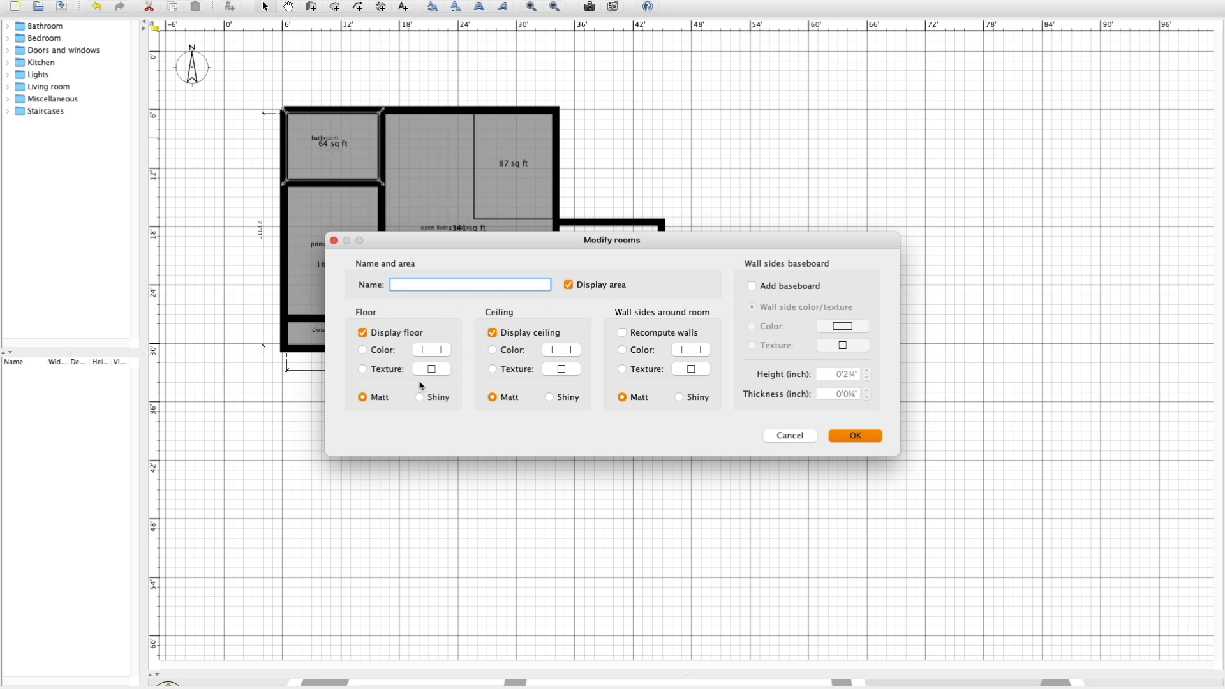
click(513, 334)
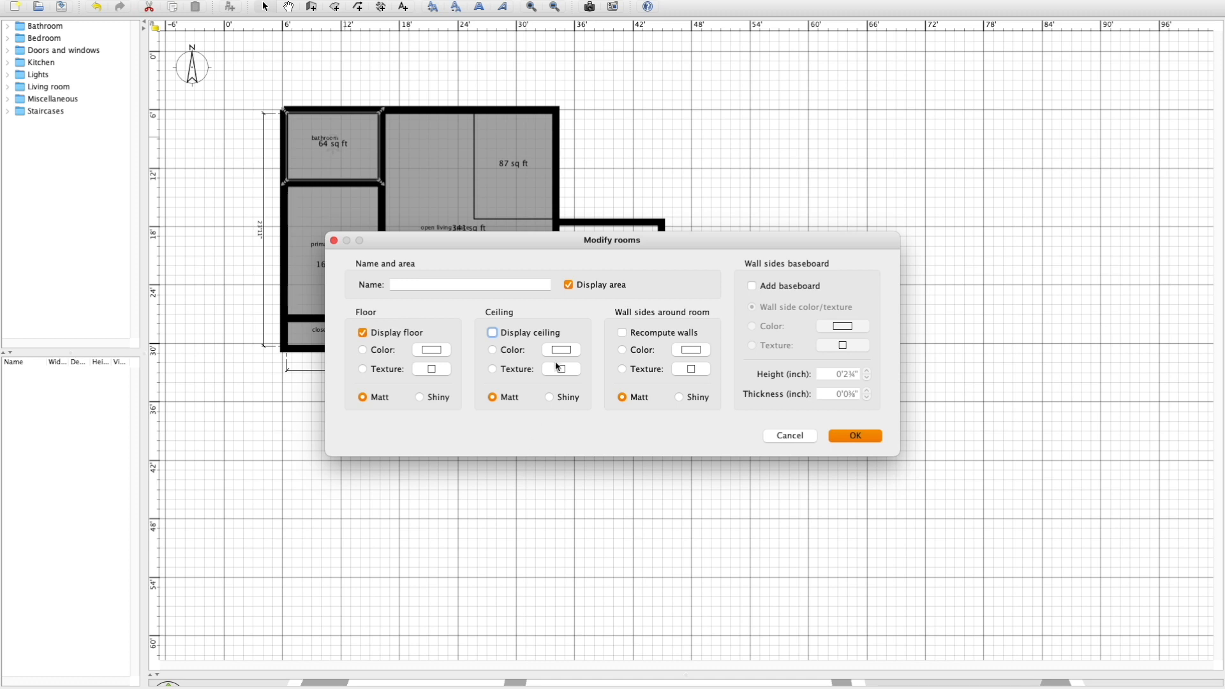
click(363, 369)
click(432, 369)
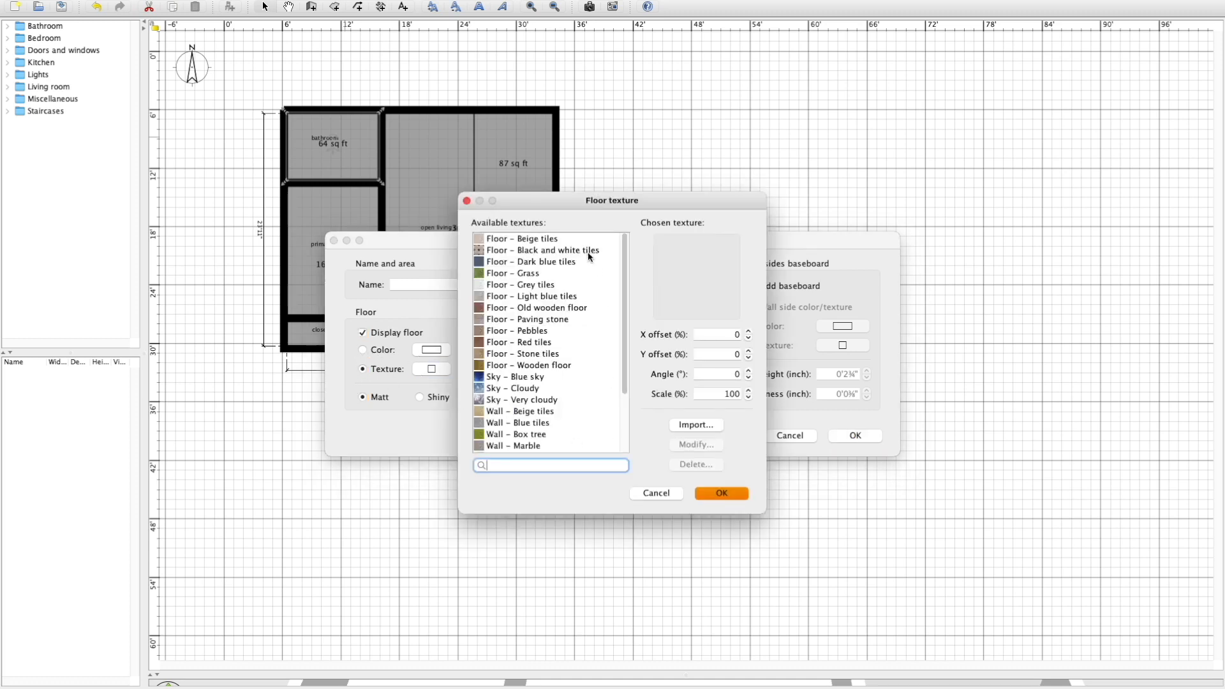
scroll(544, 326, down, 3)
scroll(541, 325, up, 3)
click(533, 286)
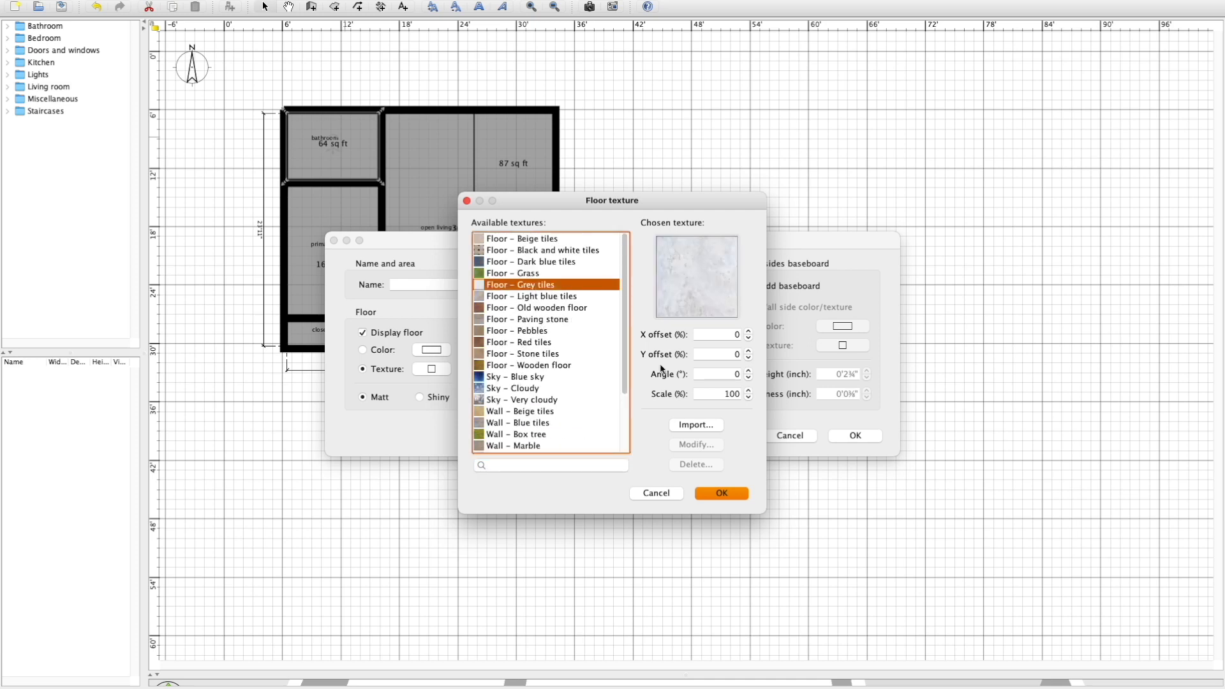
click(732, 394)
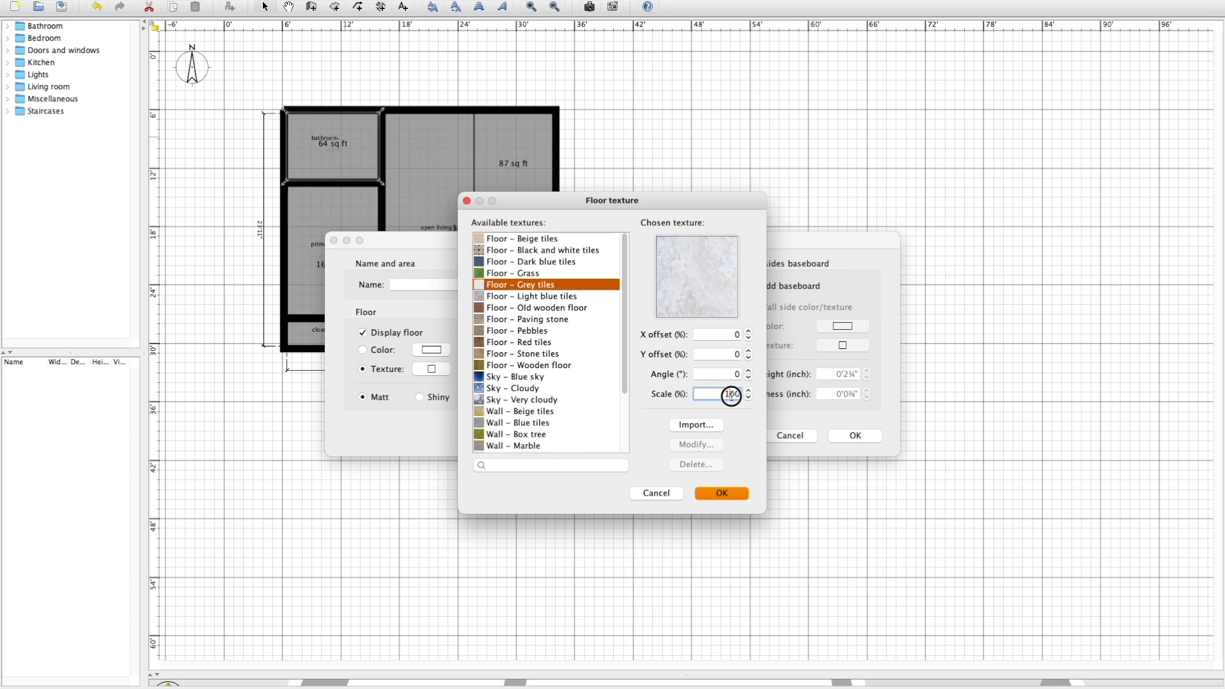
drag(721, 394, 775, 398)
key(Return)
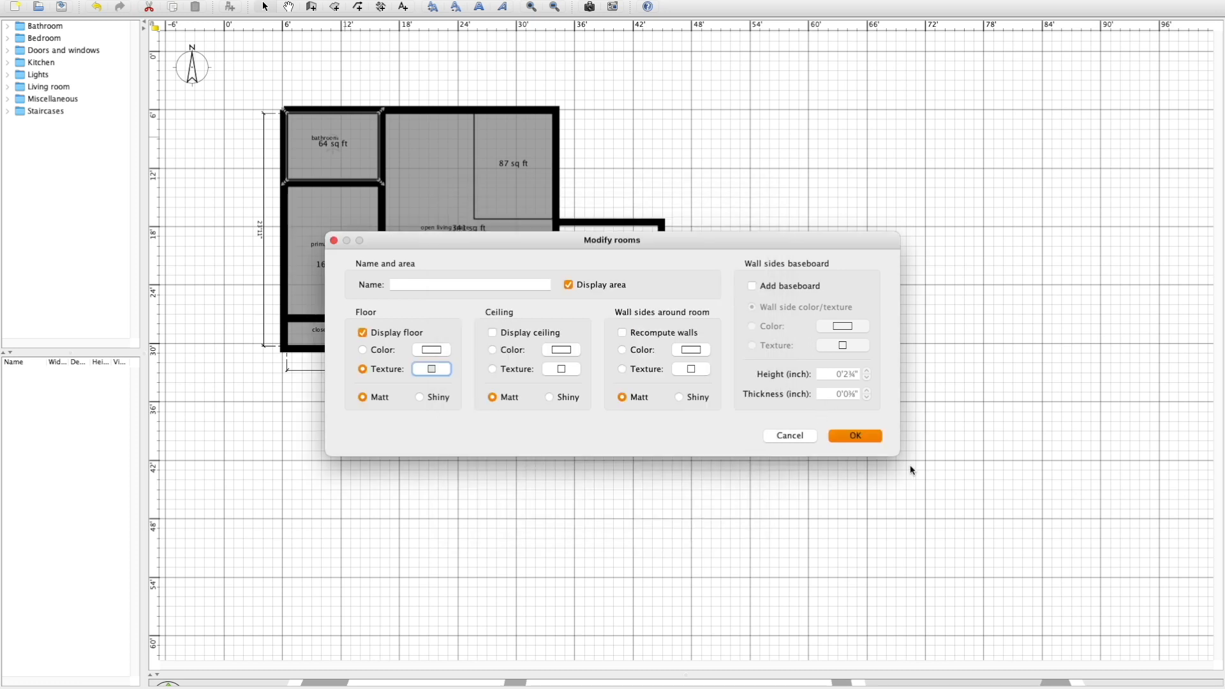
click(856, 435)
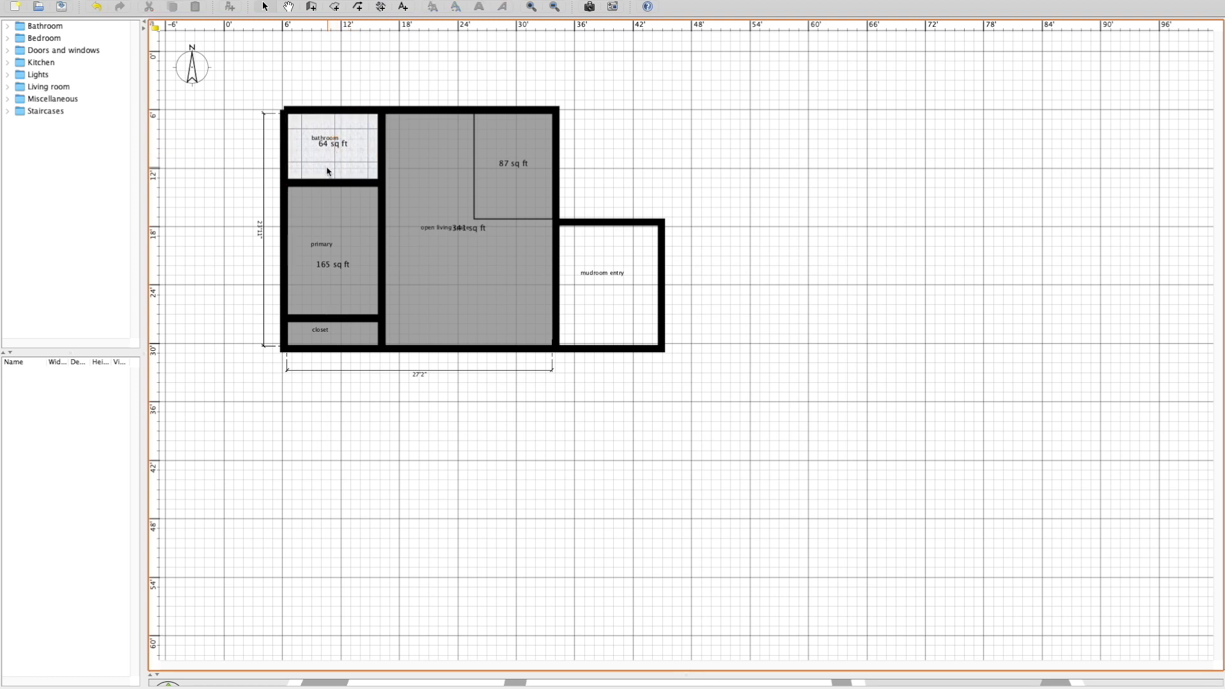
Hide the primary room's ceiling and apply the Wooden floor texture to its floor.
double_click(336, 240)
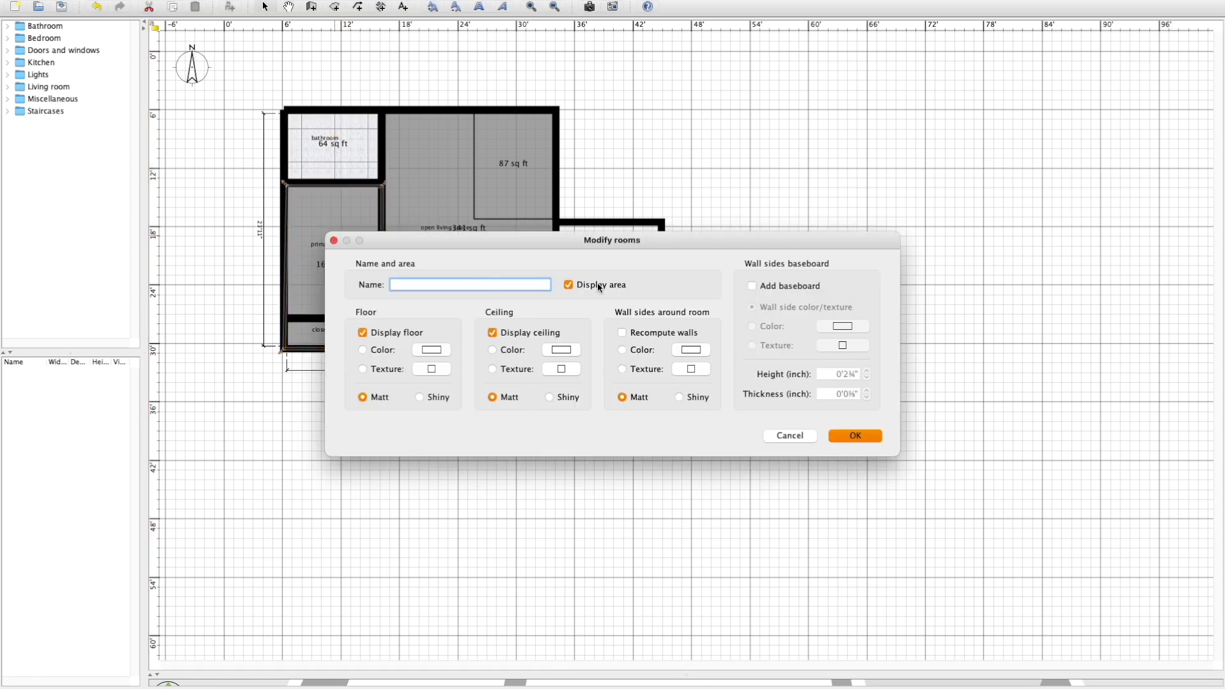
click(525, 333)
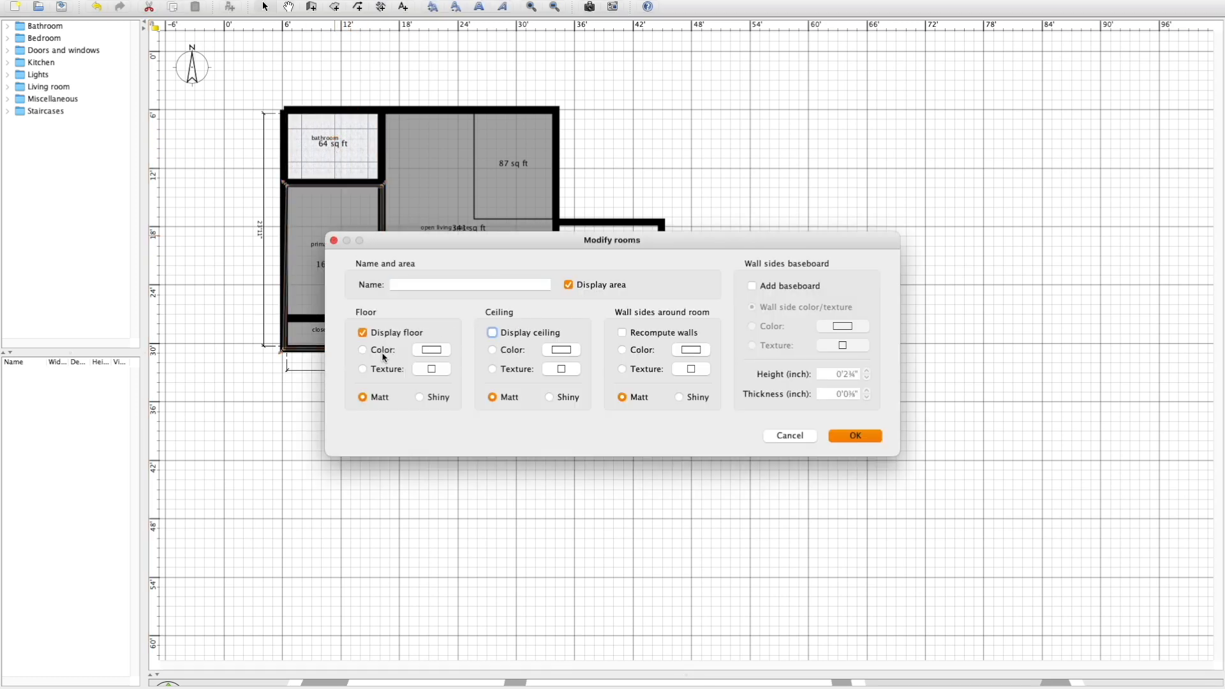
click(427, 373)
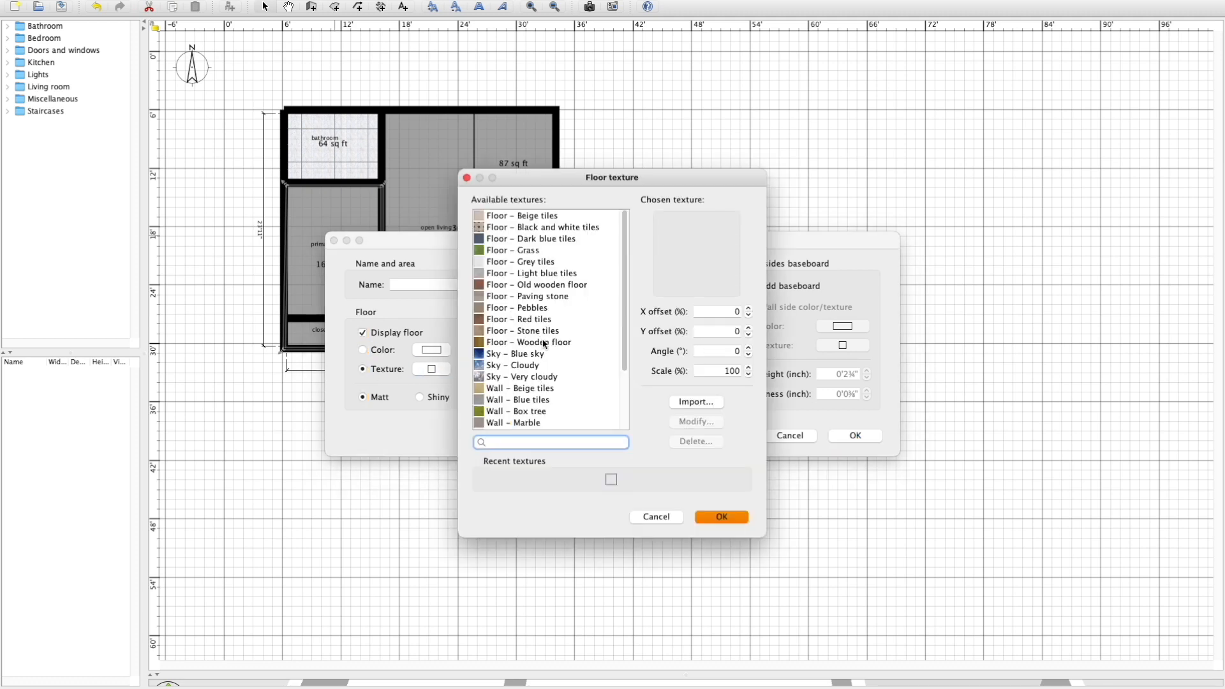
click(543, 344)
click(722, 516)
click(860, 434)
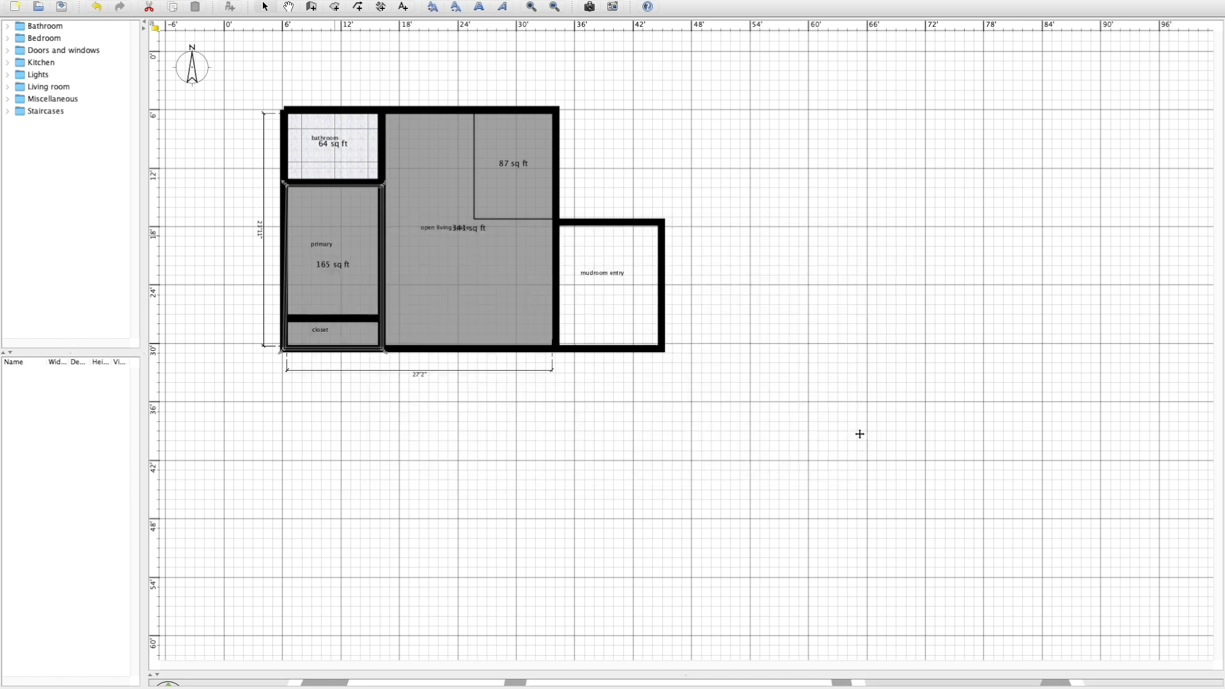
Apply the Old wooden floor texture to the floor of the L-shaped open living space.
click(421, 441)
double_click(439, 287)
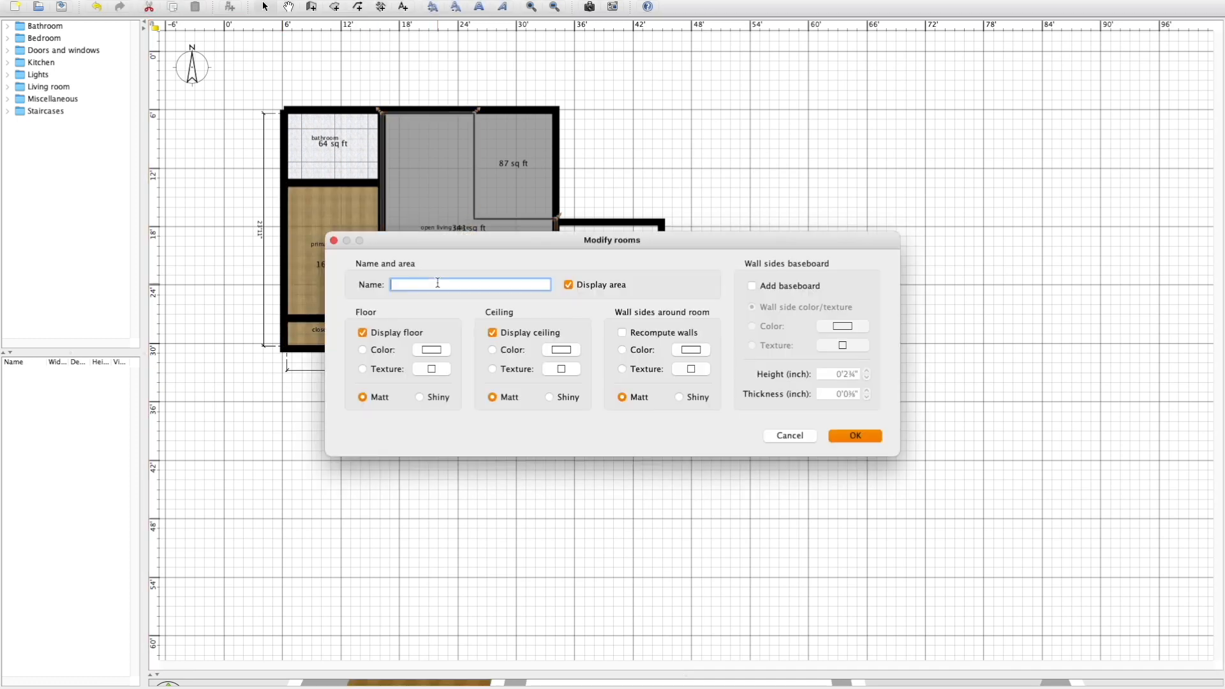
click(432, 369)
click(531, 285)
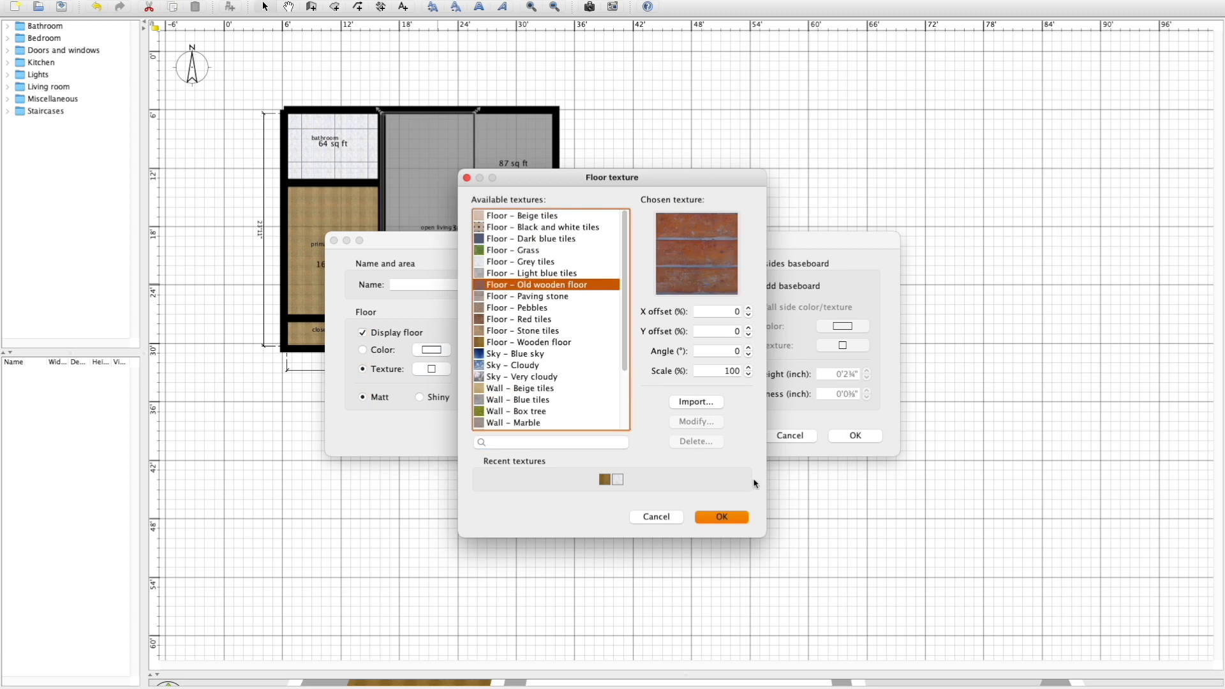
click(719, 515)
key(Return)
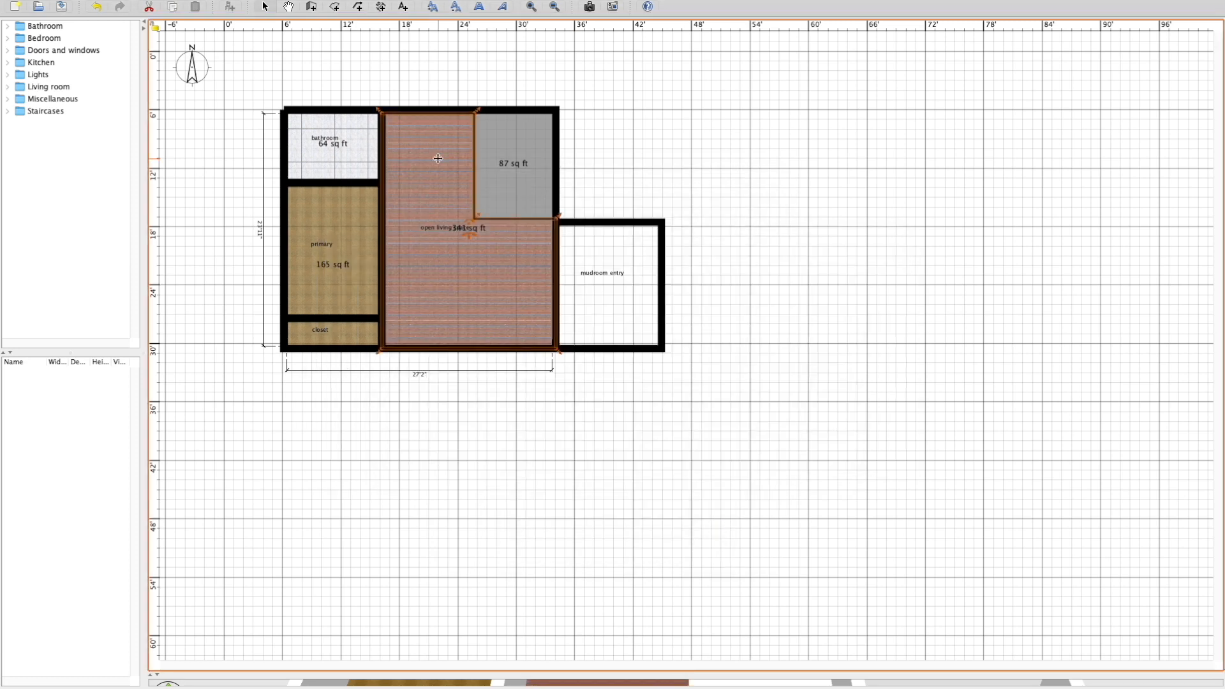
Apply the Red tiles texture to the floor of the northeast corner room.
double_click(530, 169)
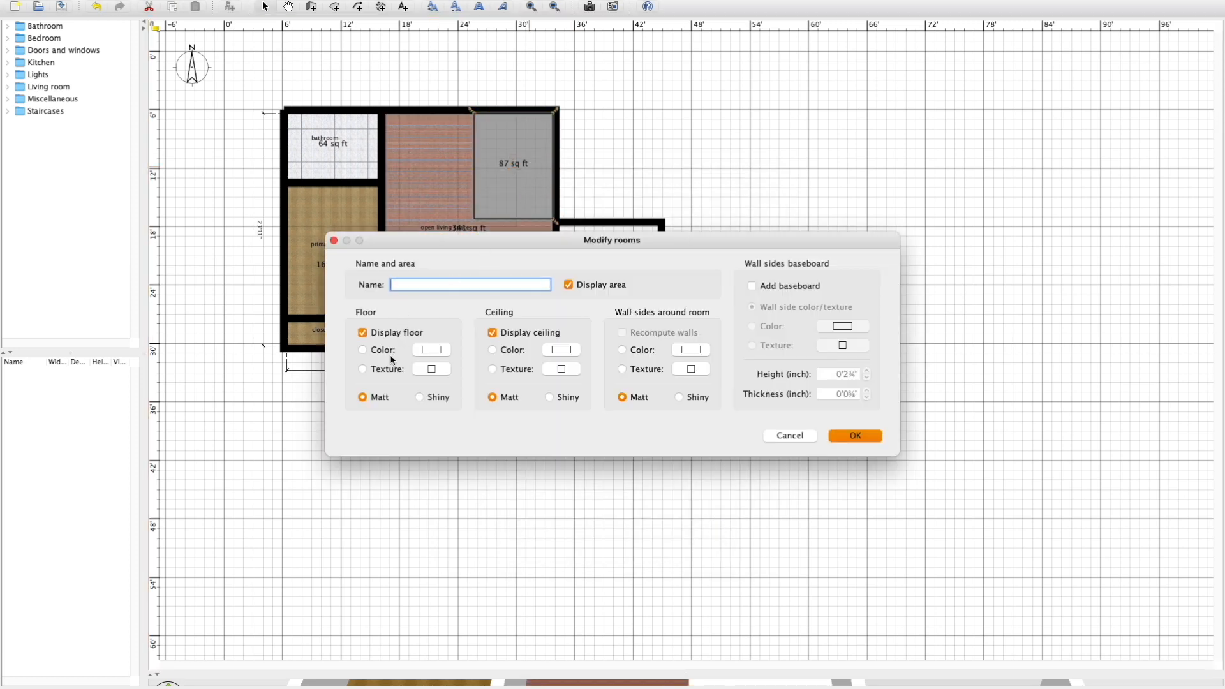
click(362, 369)
click(431, 369)
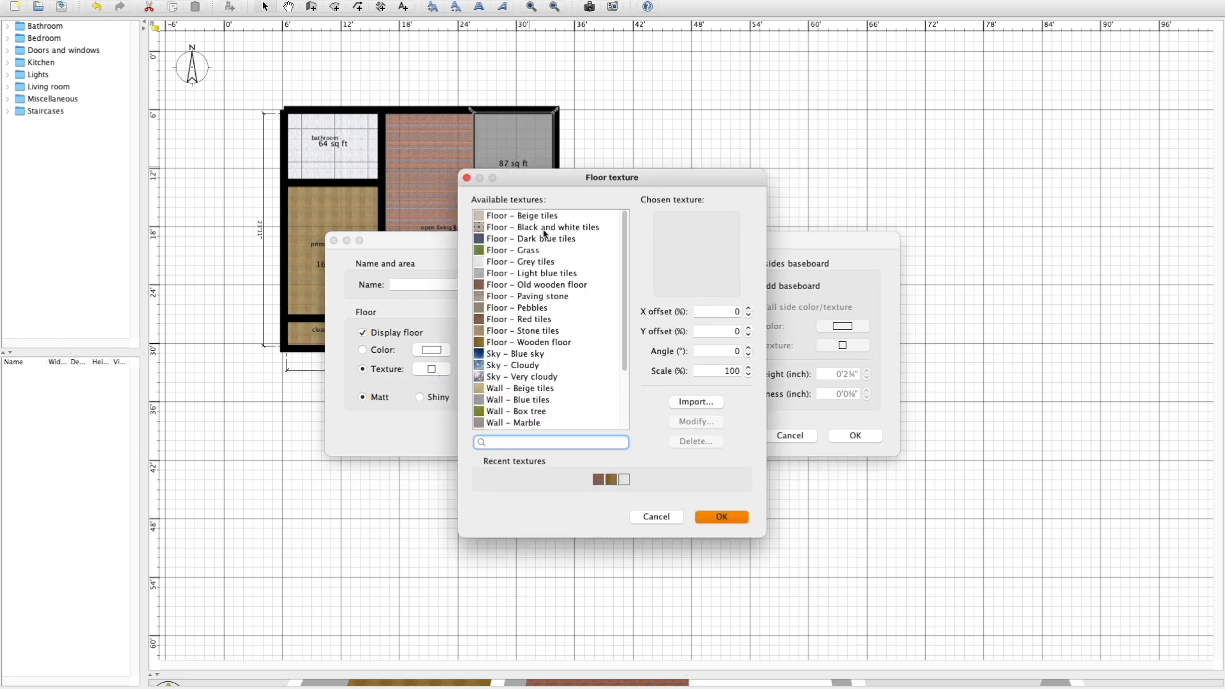
scroll(545, 252, down, 3)
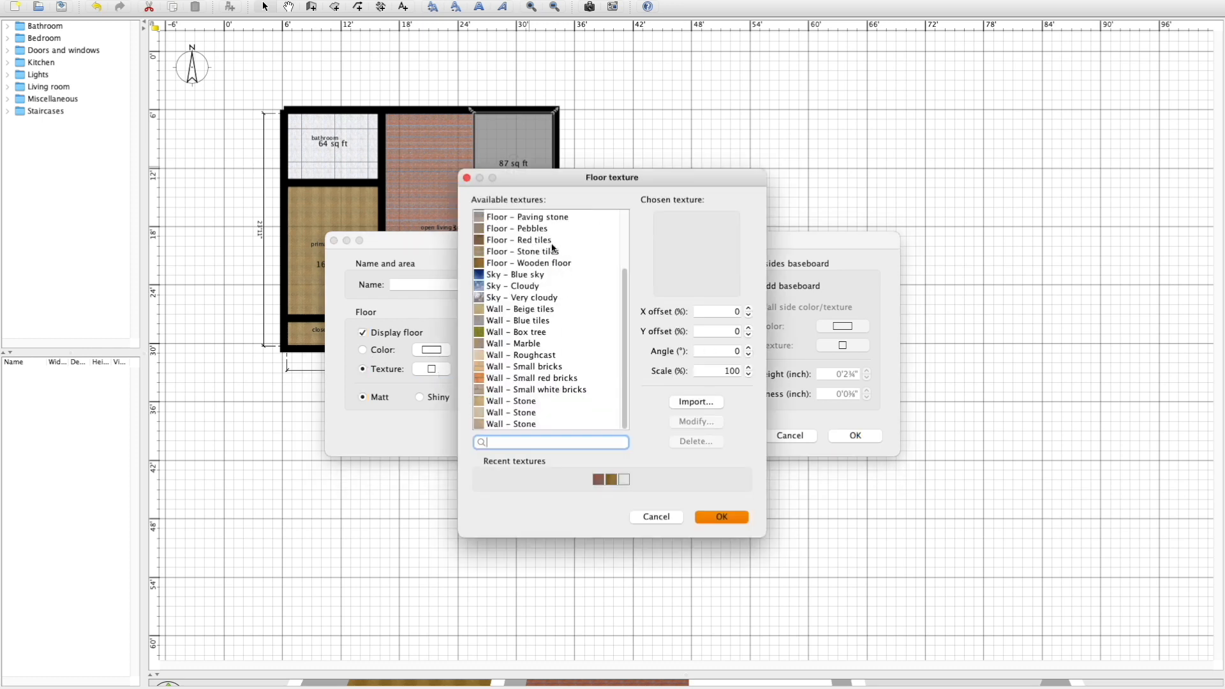
click(552, 242)
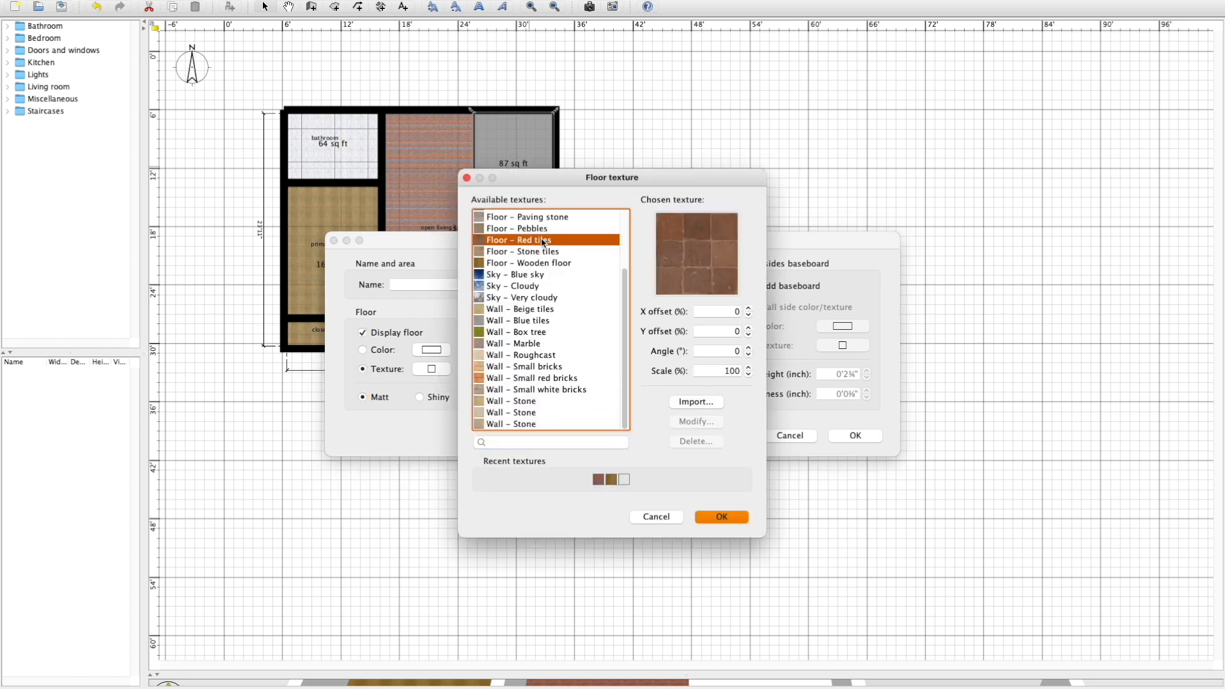
click(721, 519)
click(855, 434)
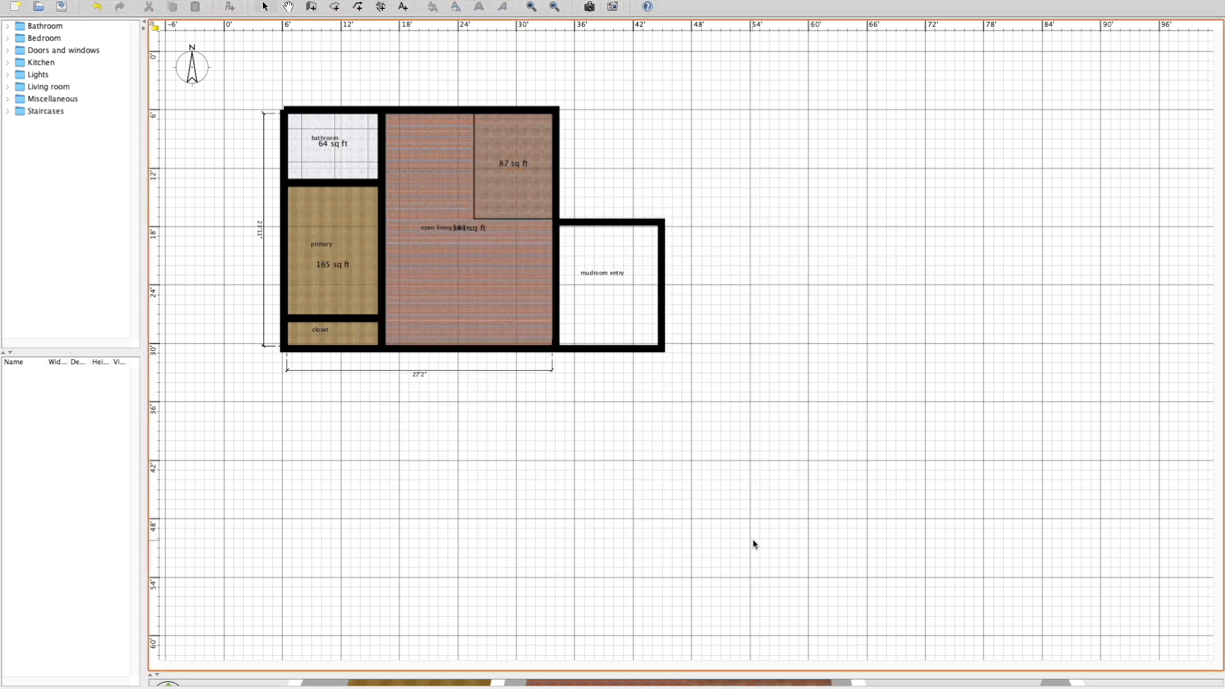
Create a room about 10'2" wide filling the mudroom entry and give its floor a grey texture.
mouse_move(738, 673)
mouse_down()
mouse_move(738, 476)
mouse_move(731, 676)
mouse_up()
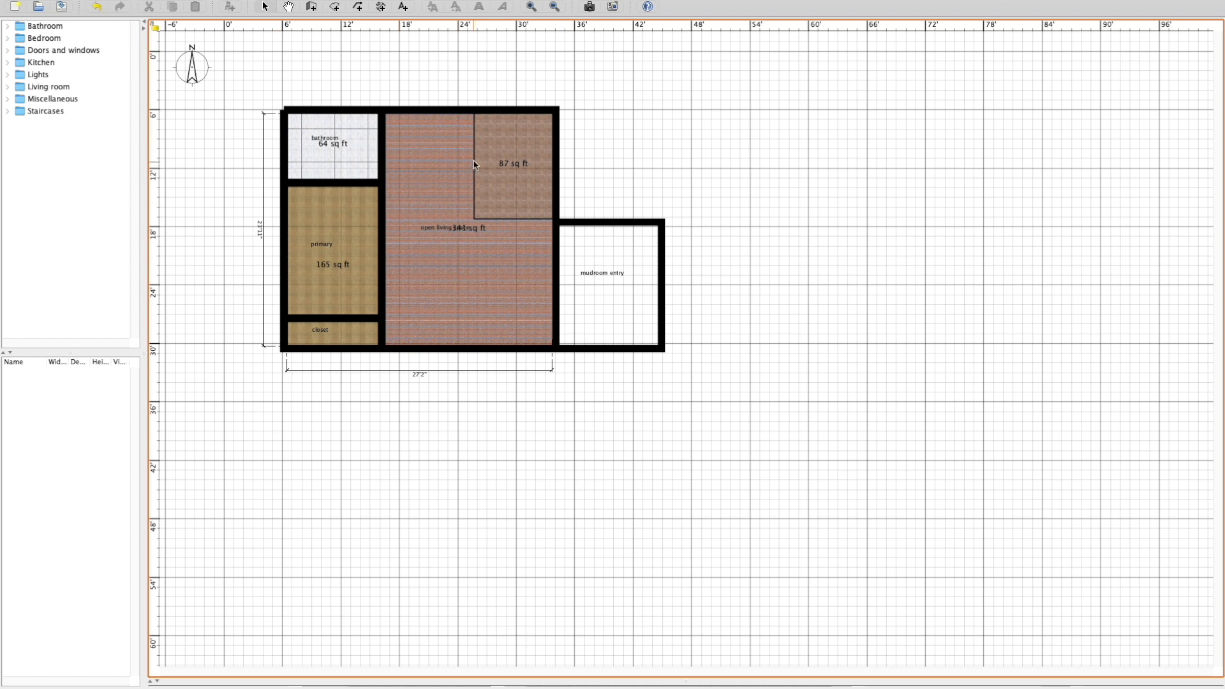
click(334, 7)
double_click(645, 235)
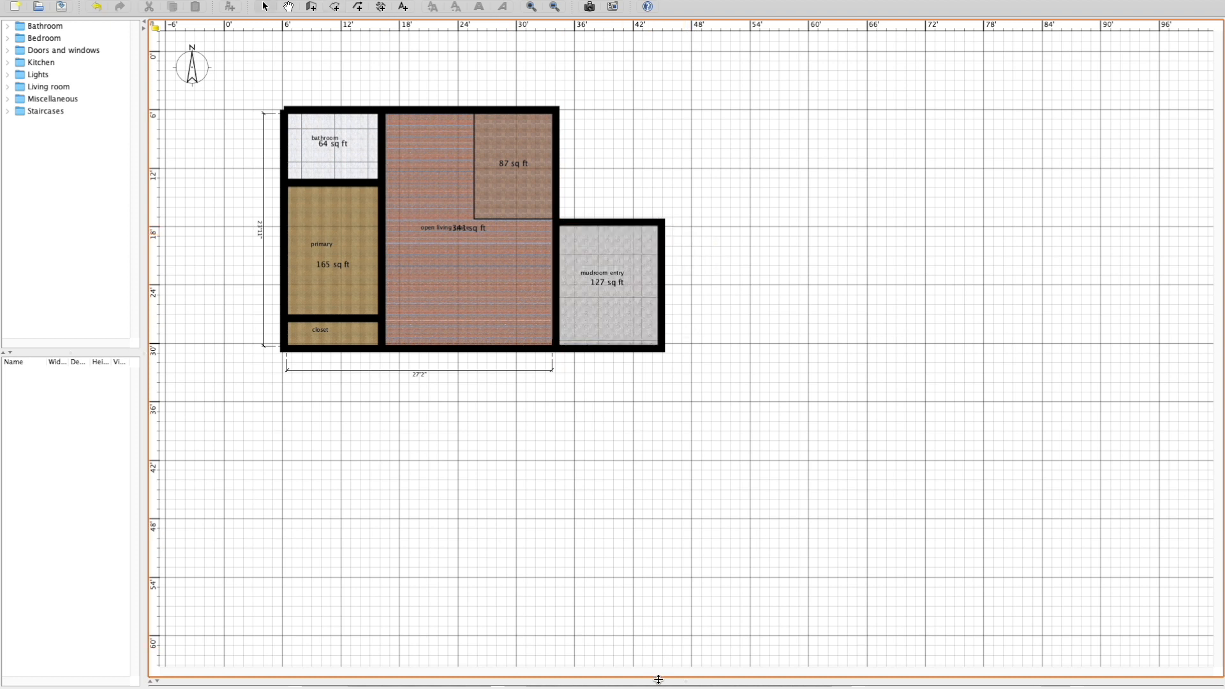
Enlarge the 3D view and examine the walls and textured floors of the house from several sides.
drag(659, 679, 703, 345)
click(724, 424)
scroll(725, 424, up, 2)
scroll(765, 498, down, 8)
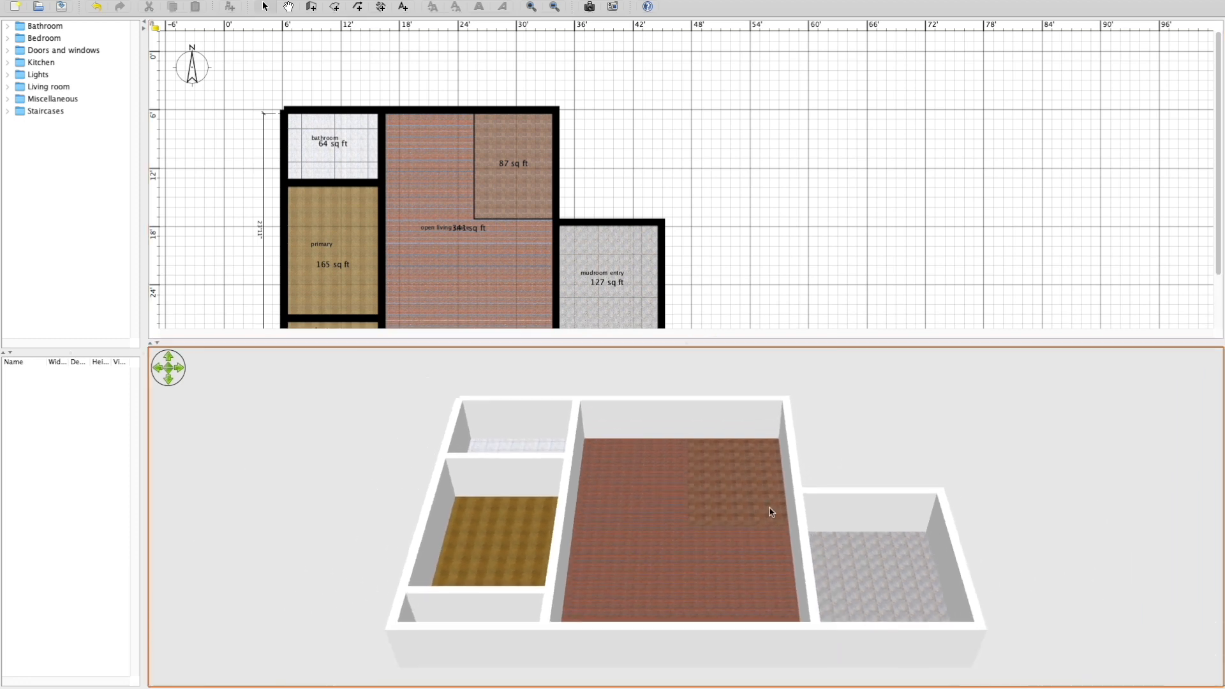
right_drag(809, 509, 684, 500)
click(623, 455)
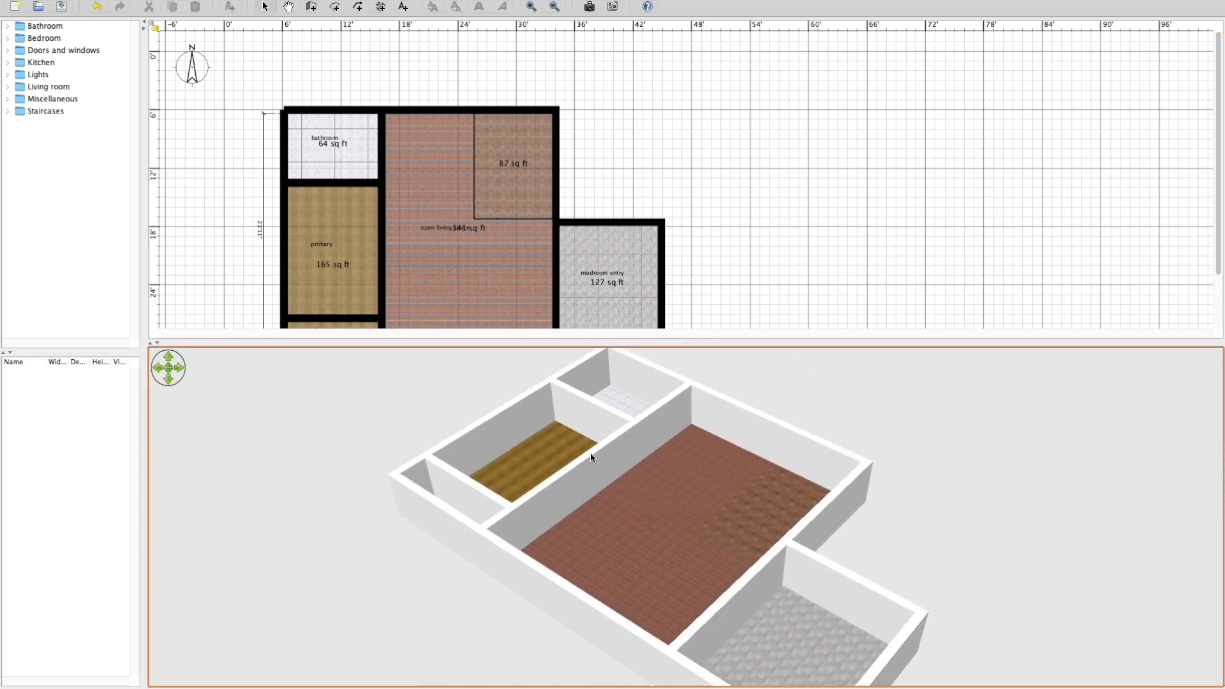
right_drag(591, 456, 676, 641)
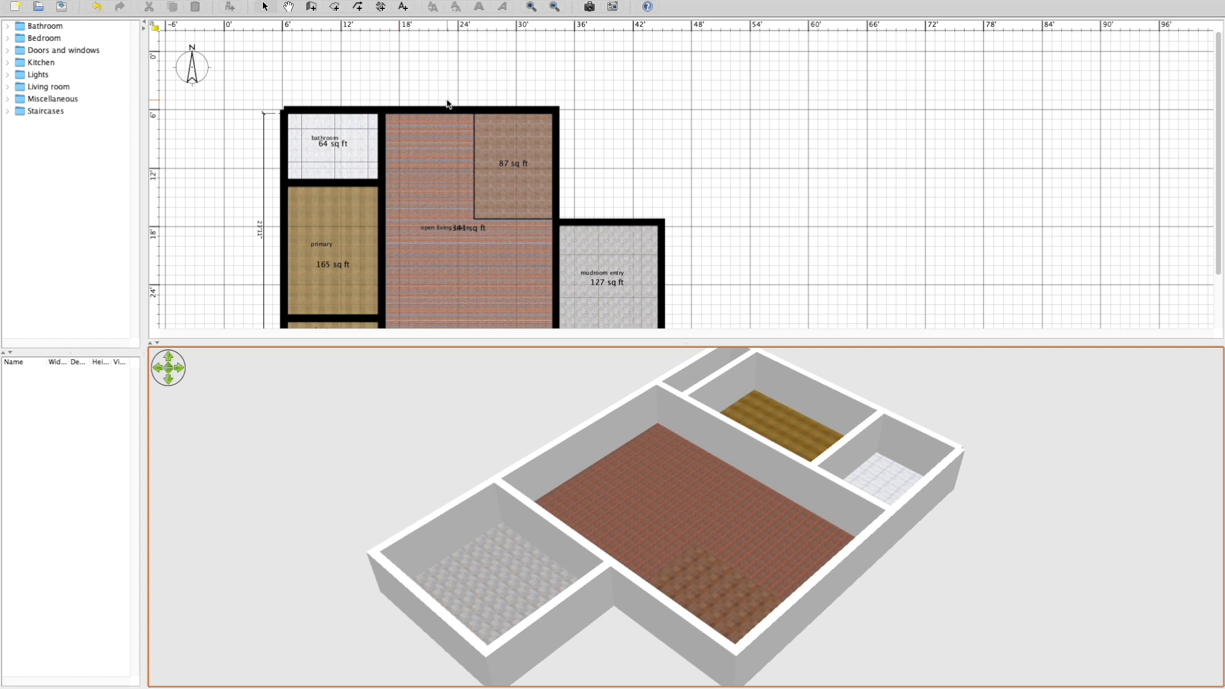
right_drag(635, 480, 936, 441)
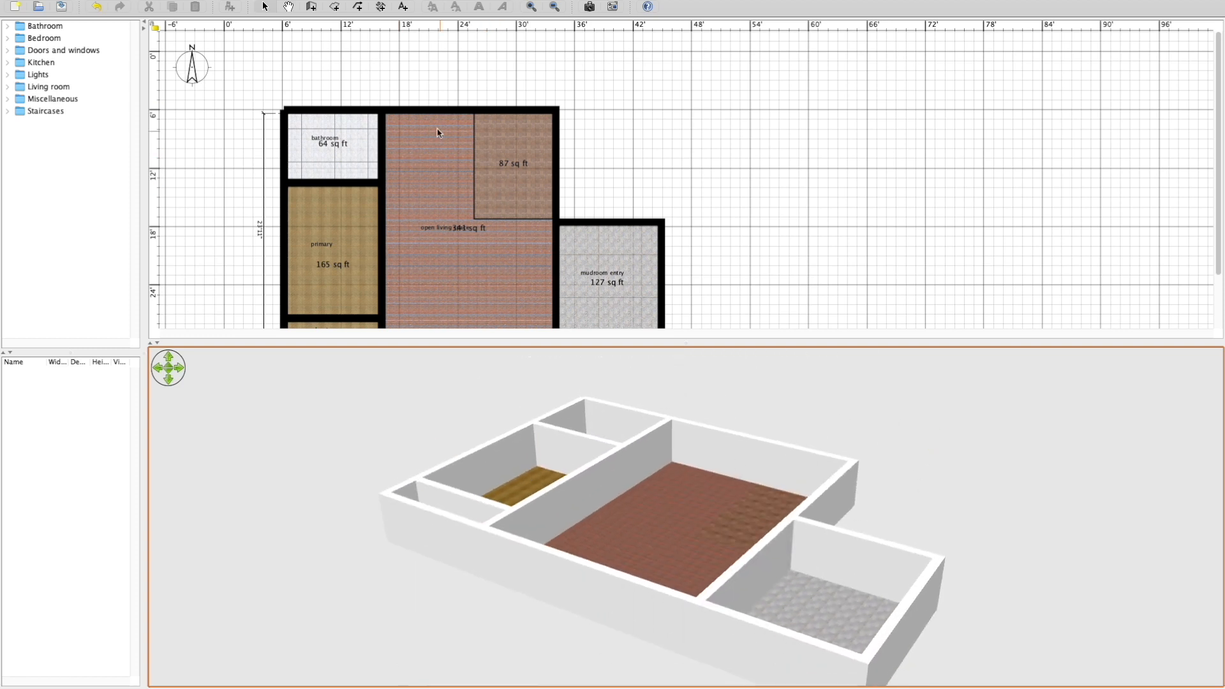
double_click(403, 109)
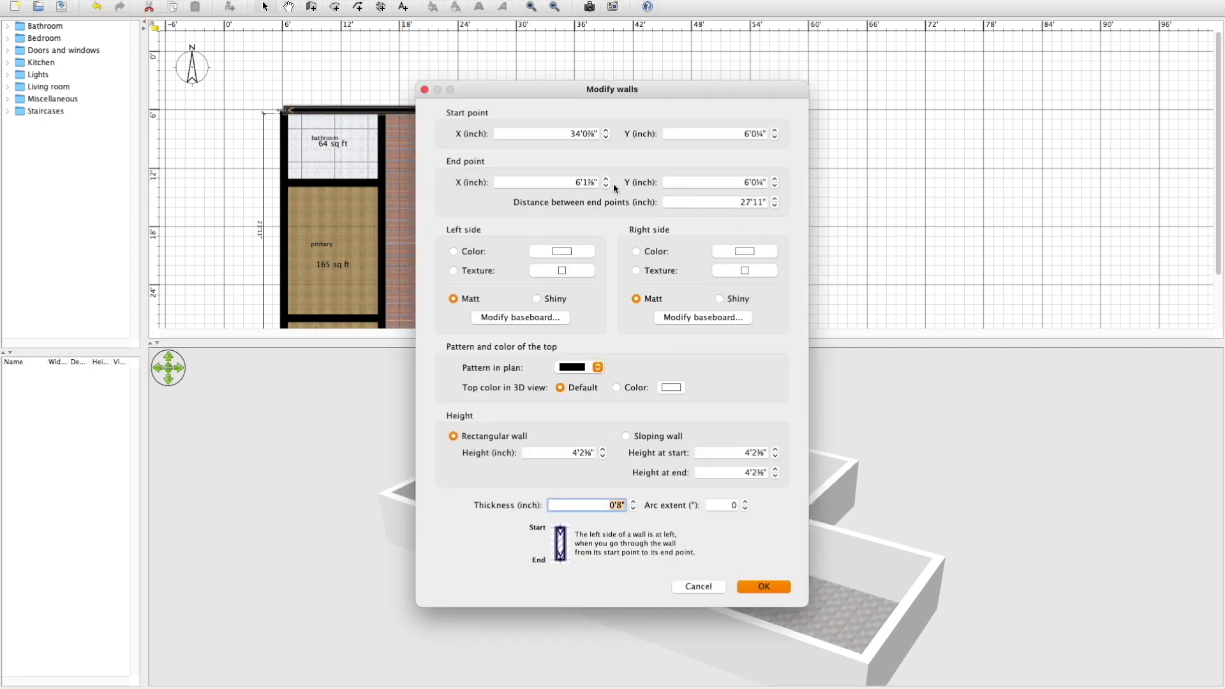
click(698, 586)
click(880, 441)
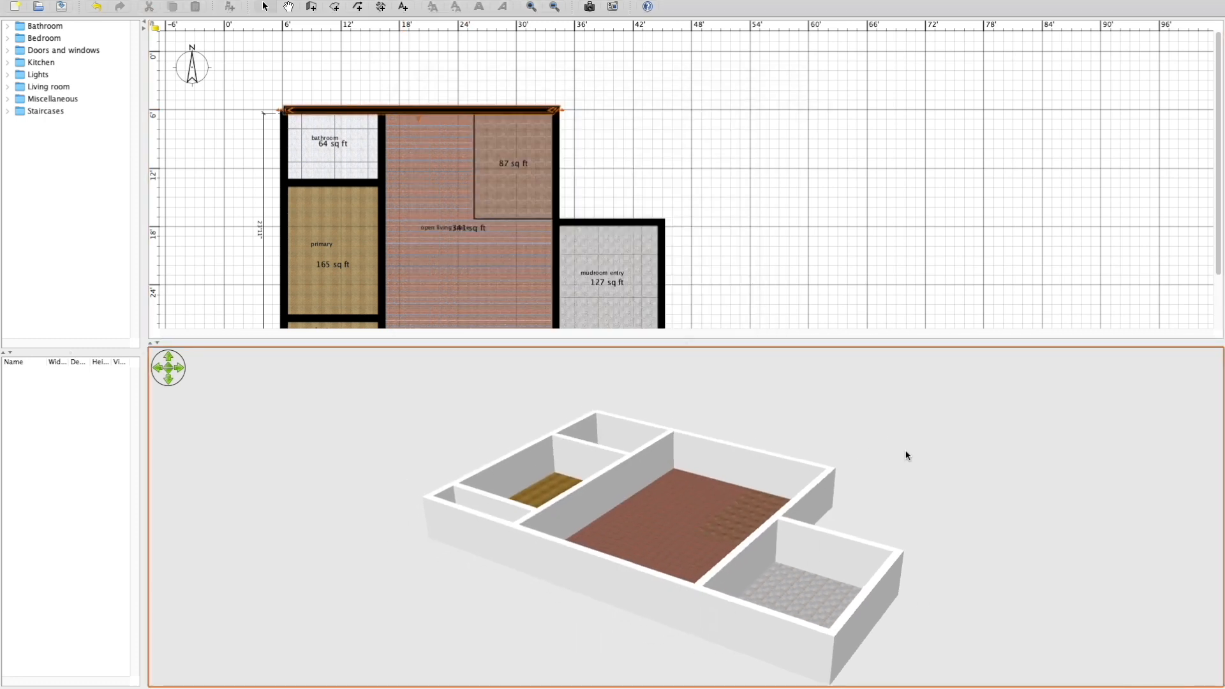
right_drag(905, 457, 473, 453)
right_drag(473, 454, 796, 475)
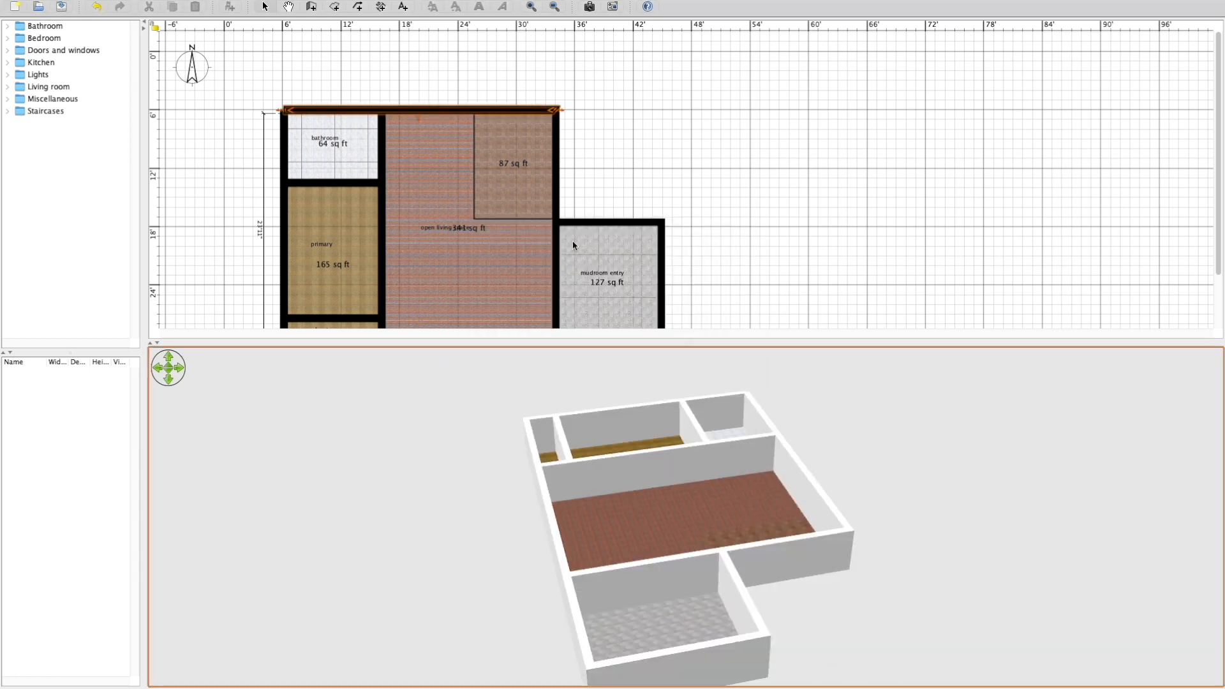
Increase the height of the main house's north and west exterior walls.
double_click(336, 106)
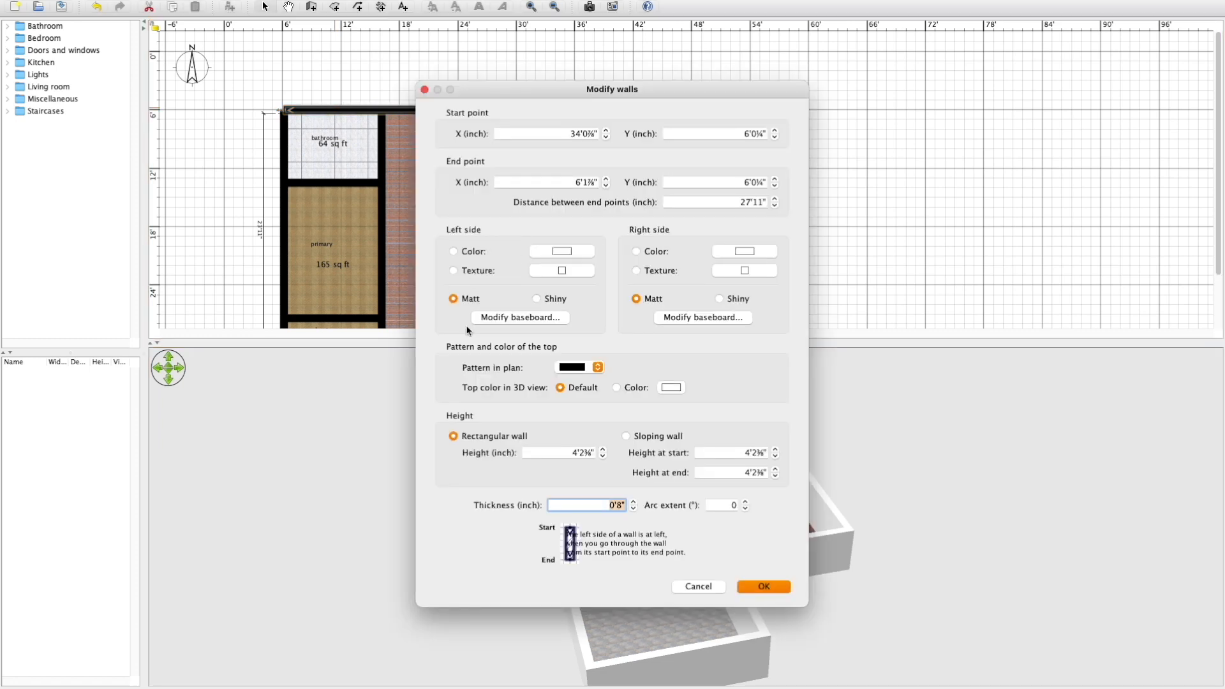
click(571, 452)
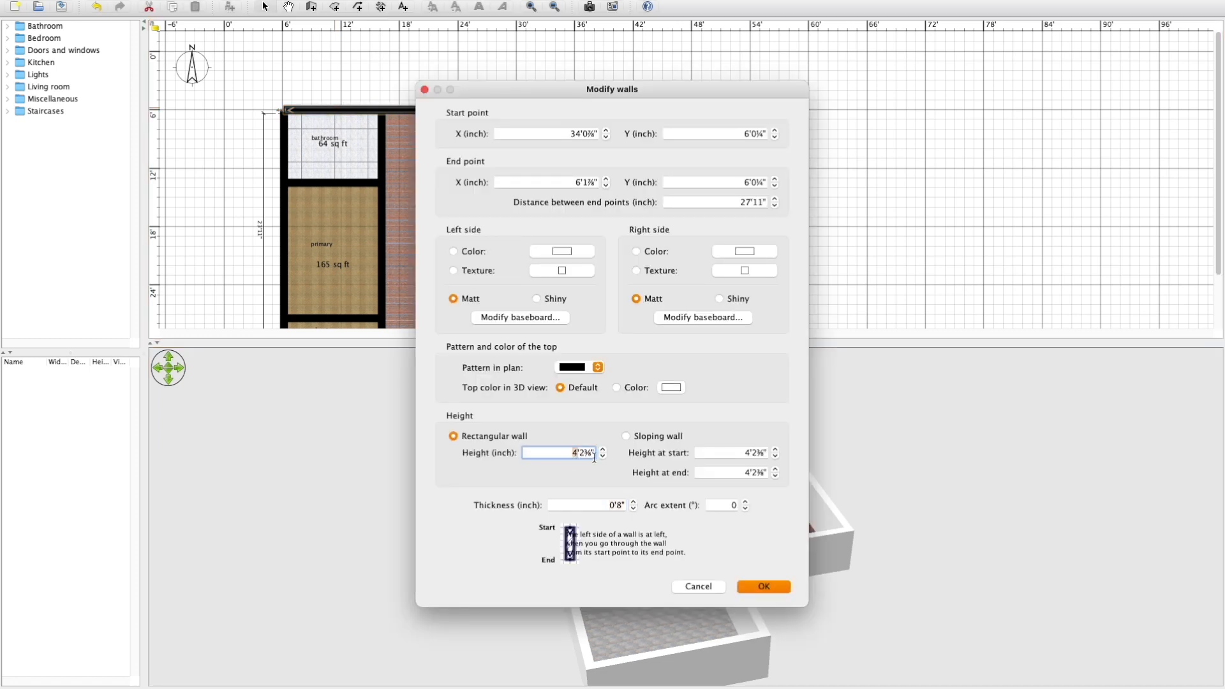
click(764, 586)
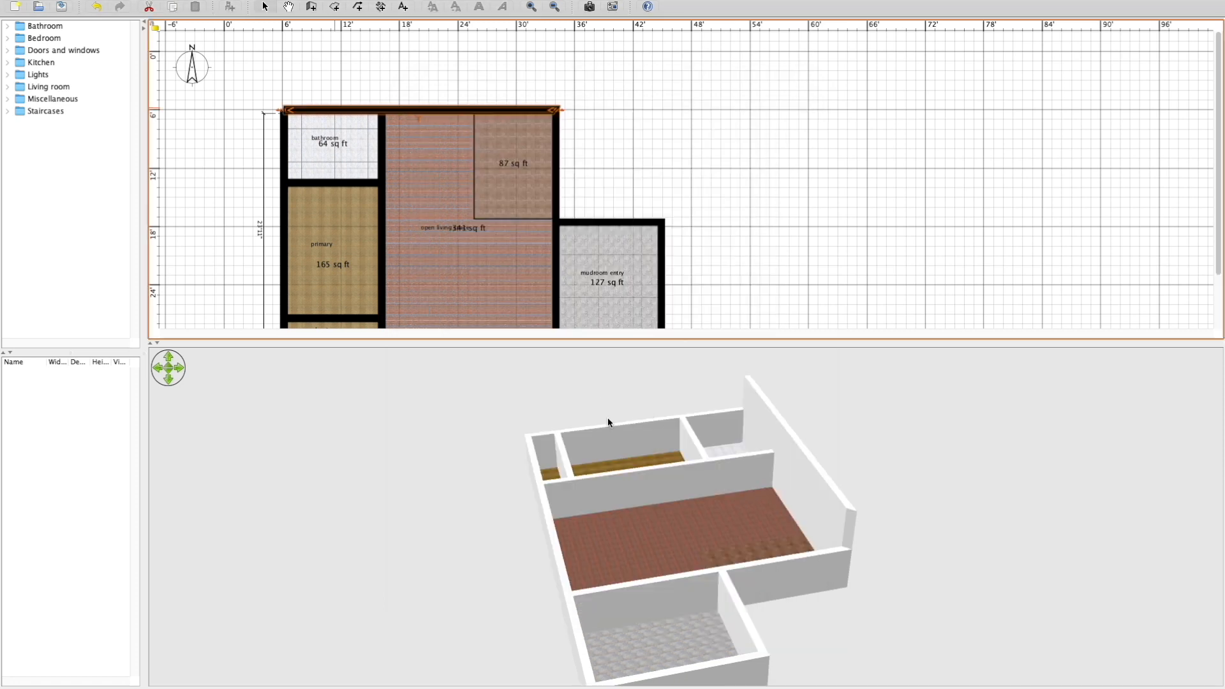
double_click(283, 213)
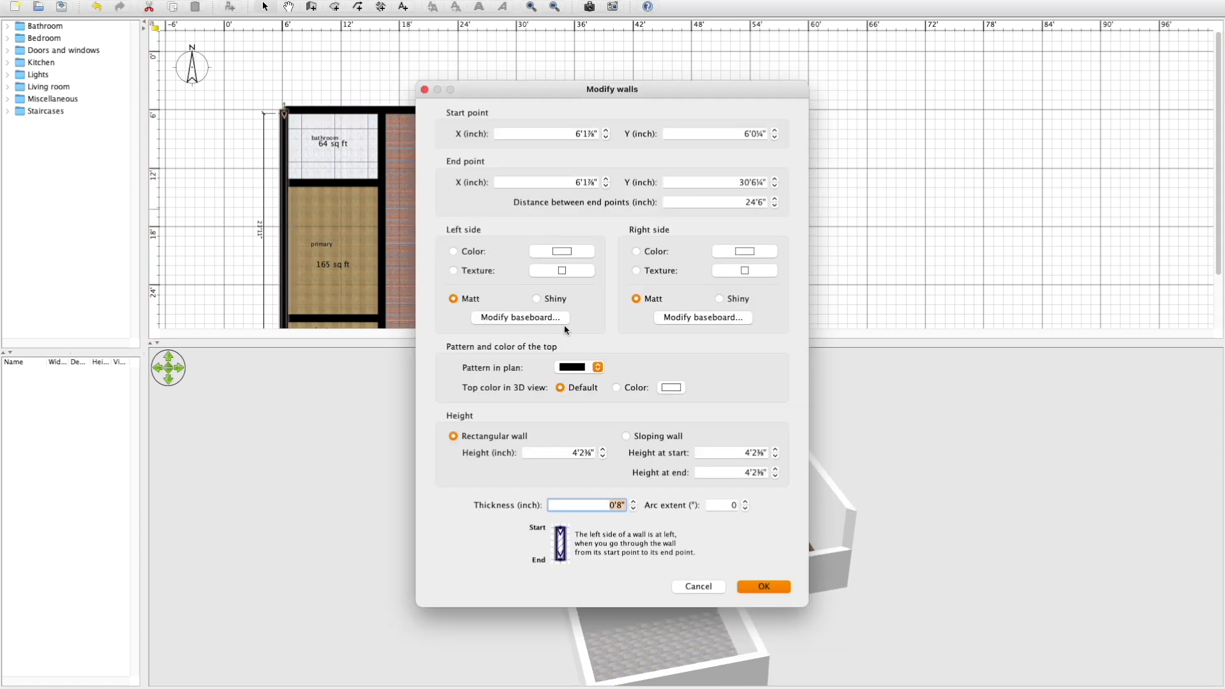
click(576, 452)
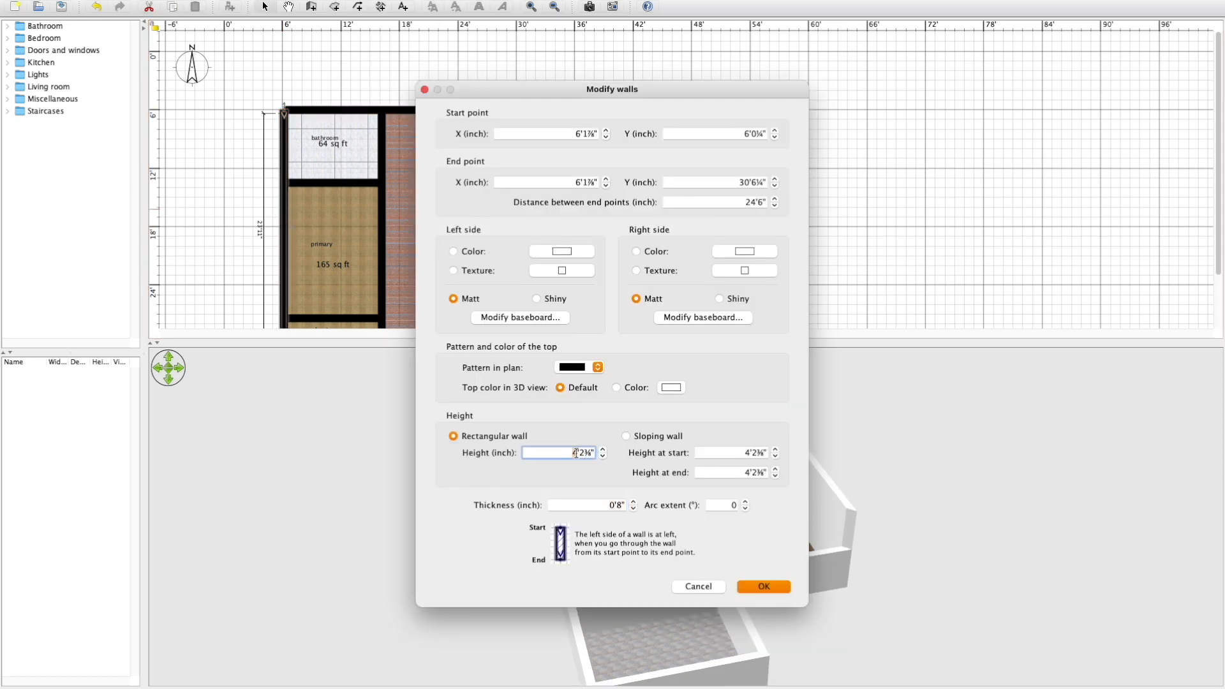
click(764, 587)
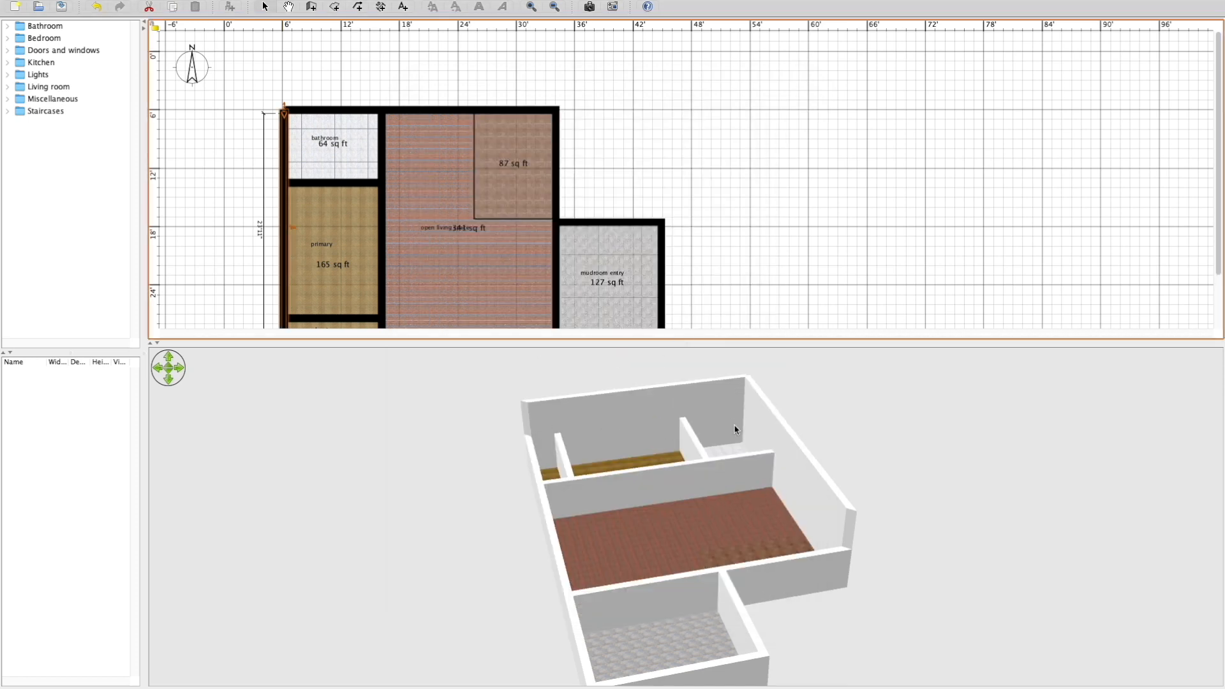
Place a Double French window in the bathroom's west exterior wall.
click(8, 51)
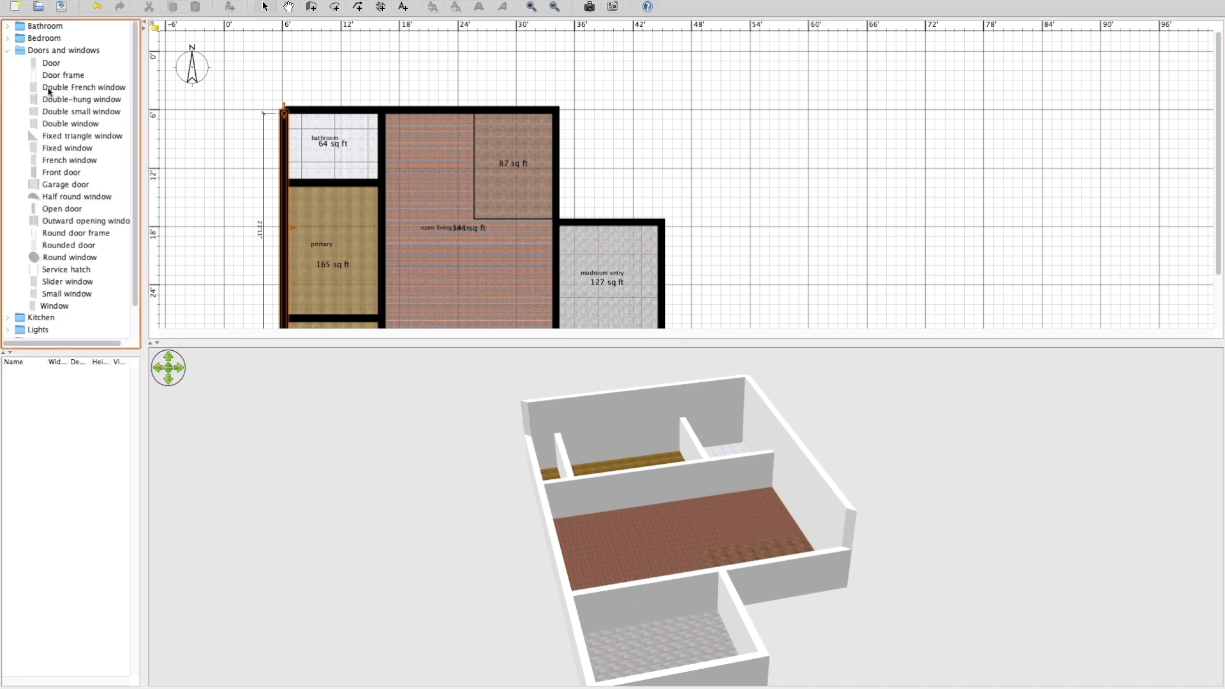
drag(46, 79, 277, 134)
key(super+z)
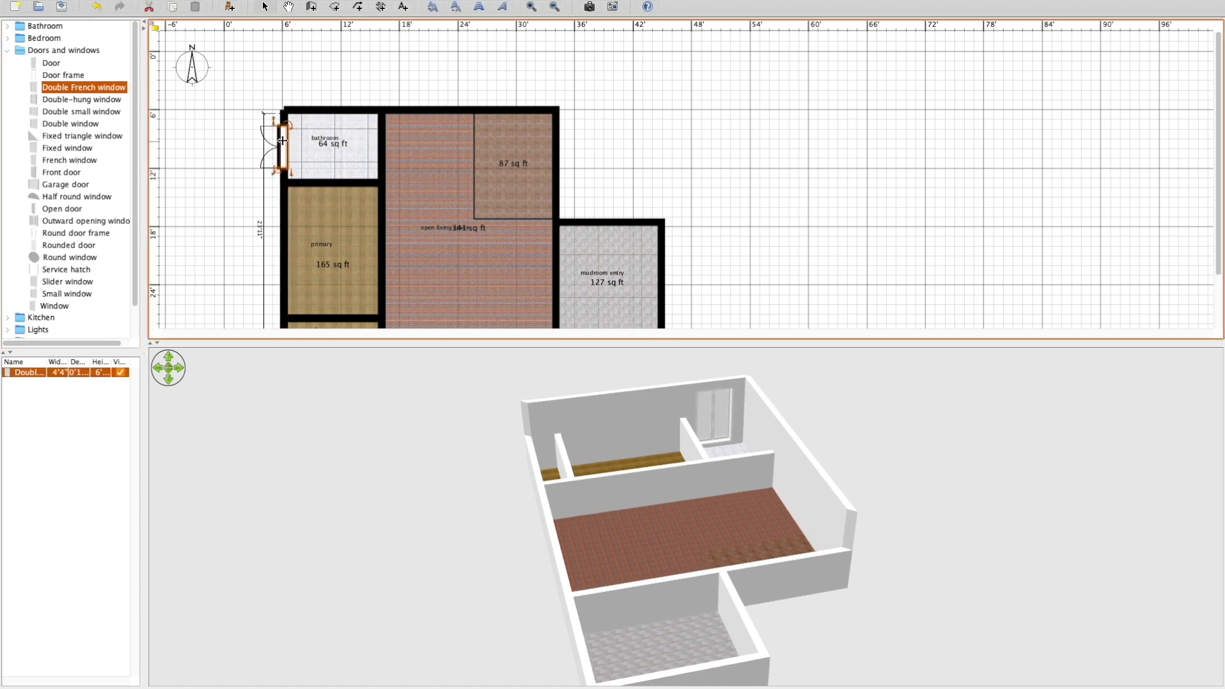
Set the bathroom window's height to about 4'10" and its elevation to about 3'4".
double_click(279, 147)
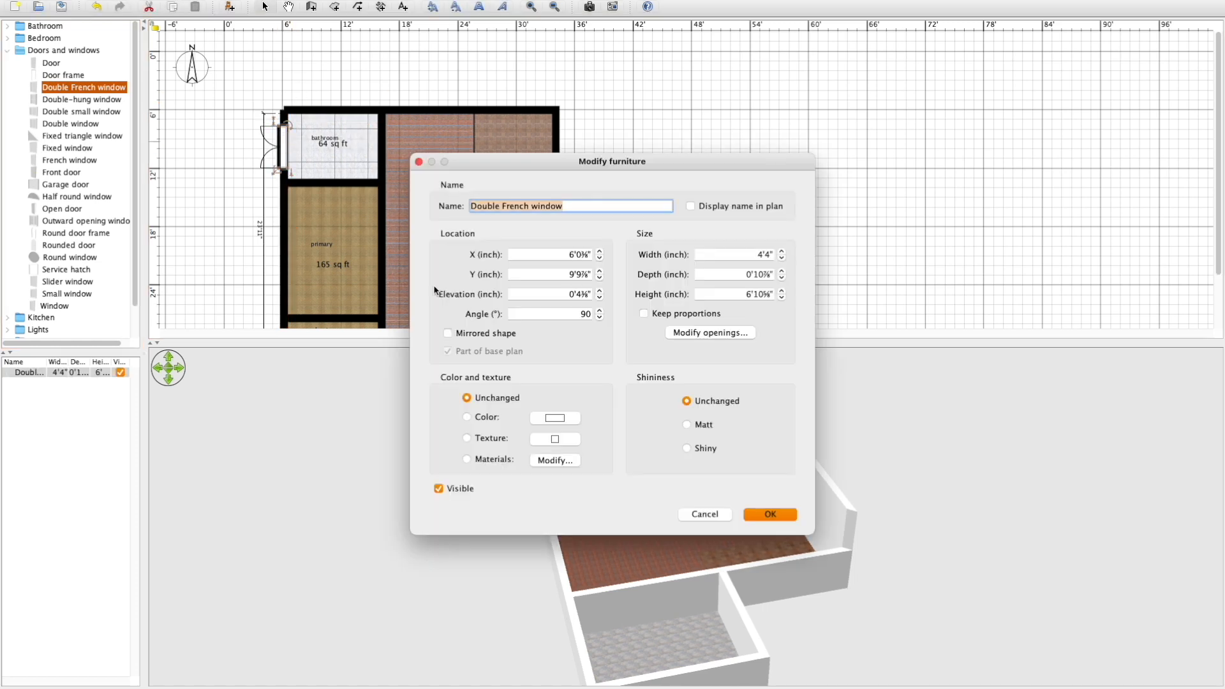
click(750, 292)
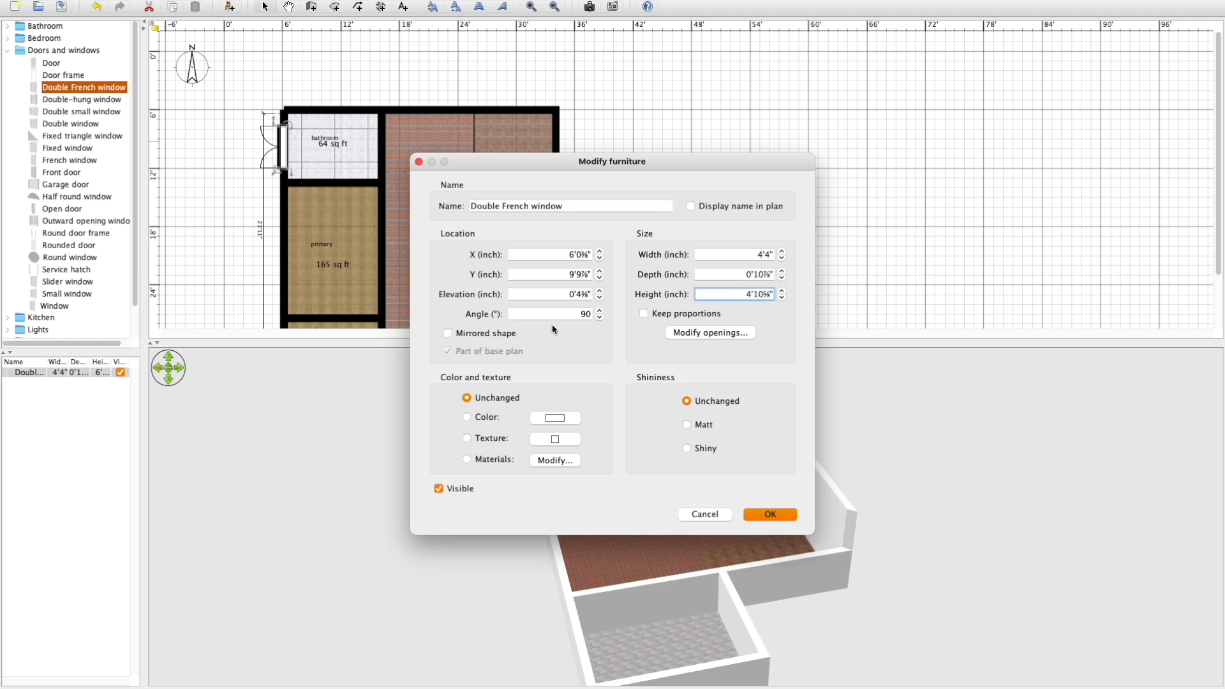
drag(570, 292, 574, 292)
text(3)
click(761, 515)
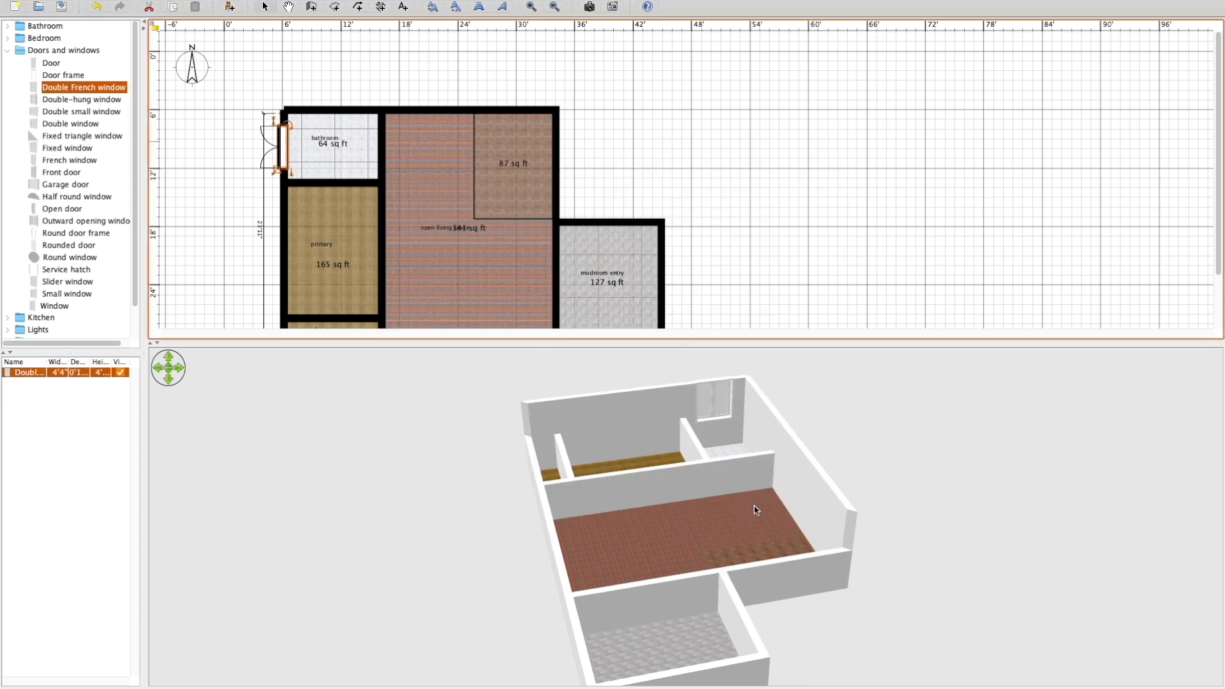
Reduce the bathroom window's height to about 3'10".
click(713, 393)
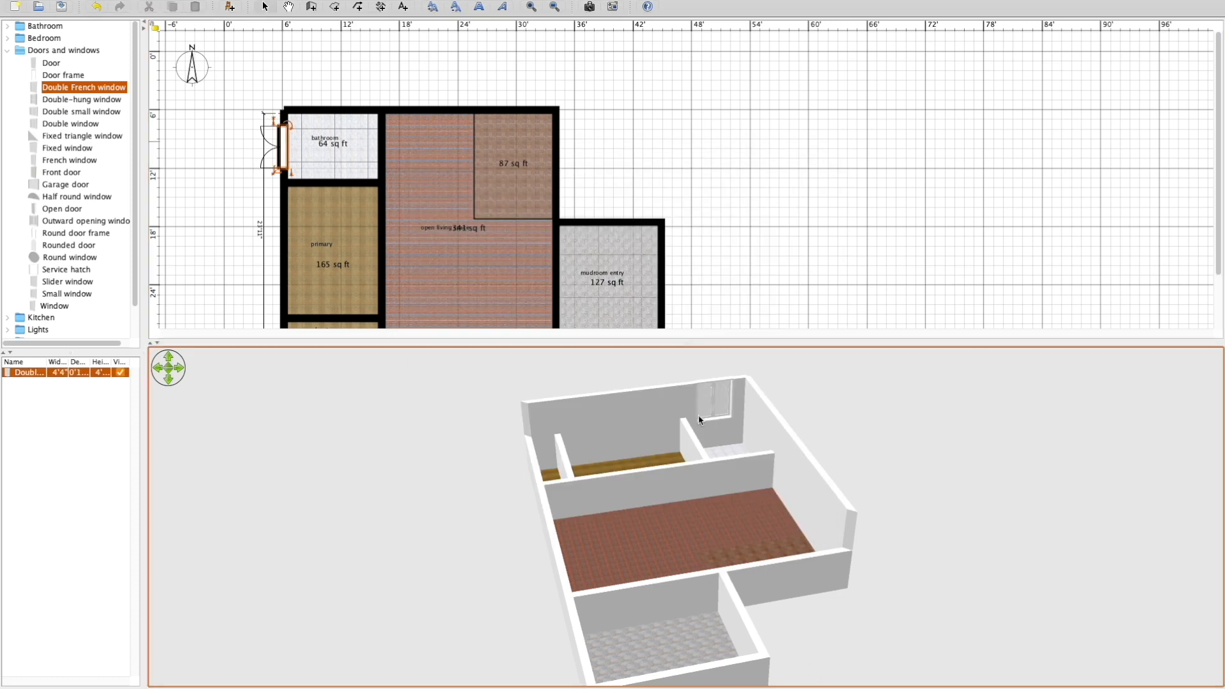
double_click(288, 132)
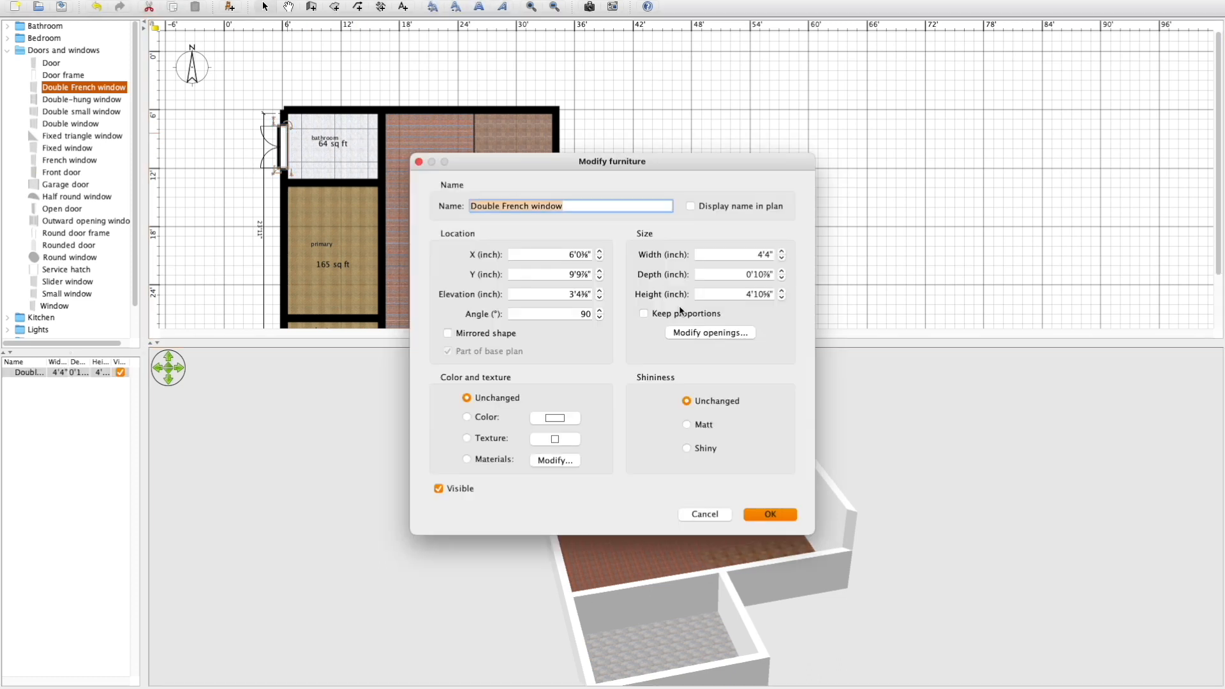
click(750, 294)
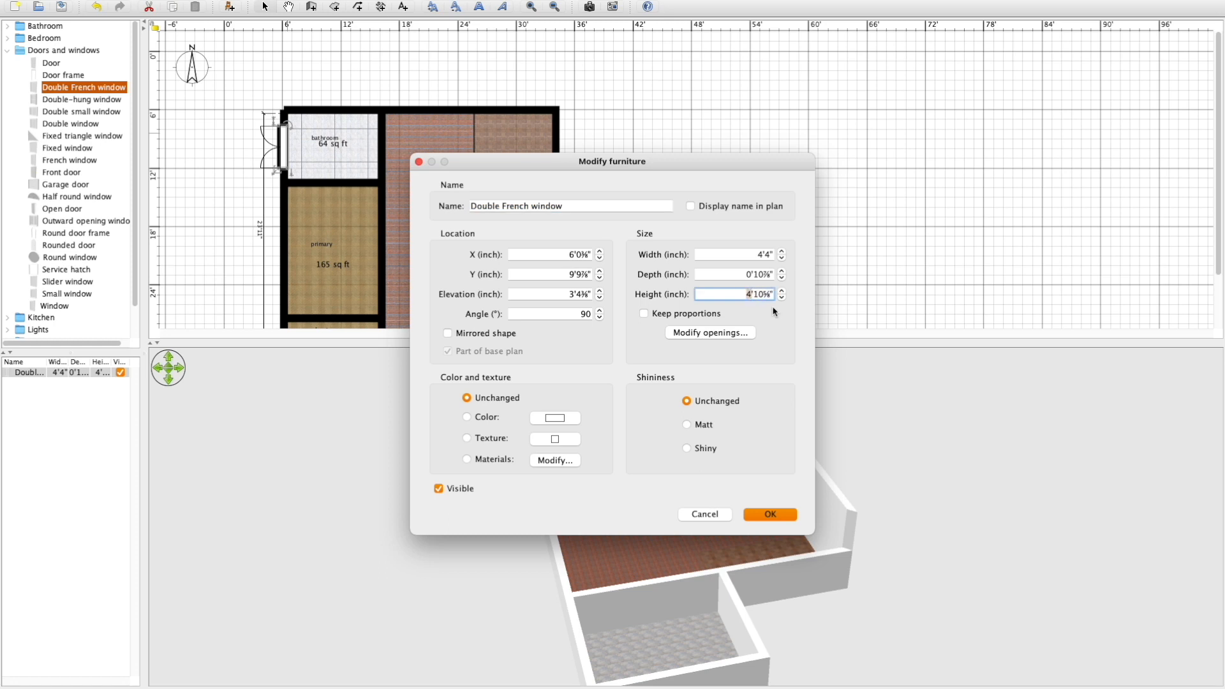
click(770, 514)
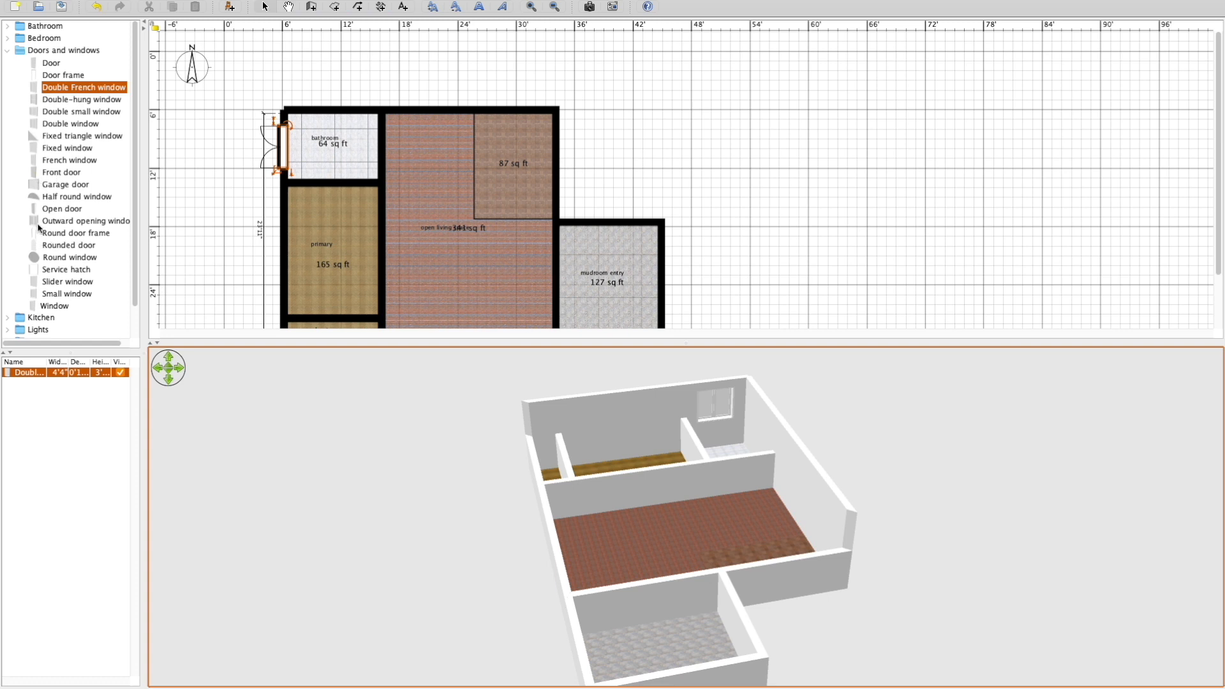
Place two Outward opening windows along the primary room's west exterior wall.
drag(40, 225, 274, 207)
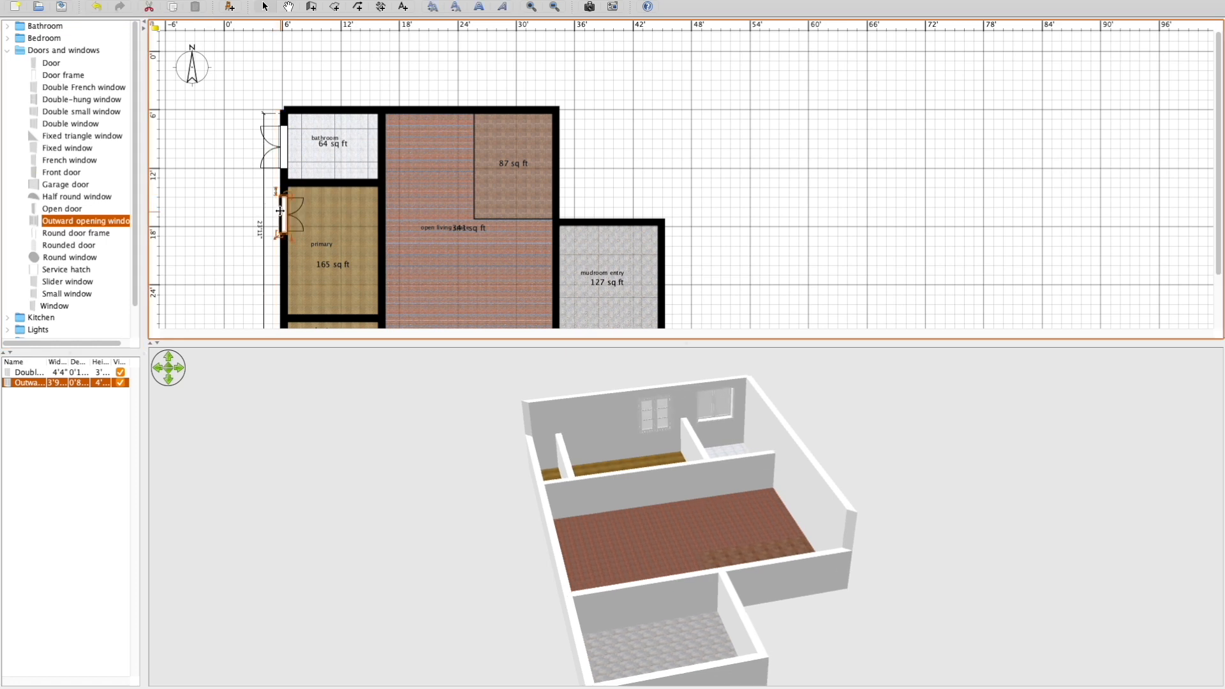
right_click(279, 211)
click(101, 218)
click(35, 223)
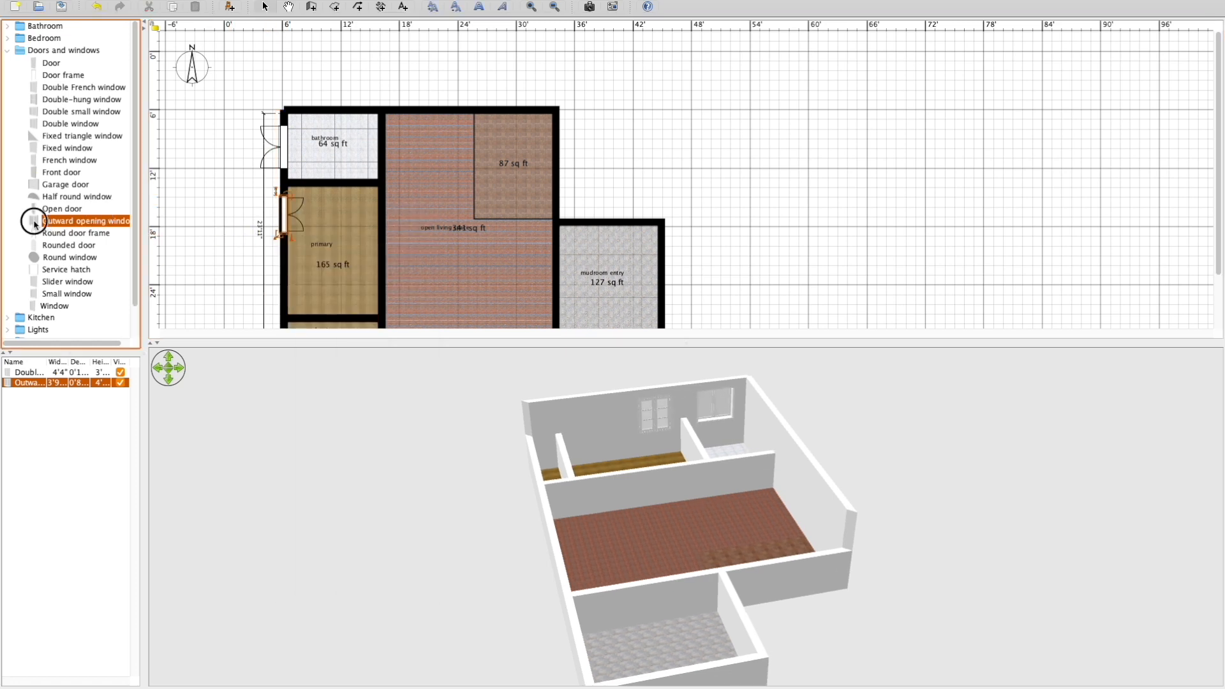
Place Open doors in the partition wall, one from the living space into the primary room and one into the bathroom.
drag(468, 304, 390, 216)
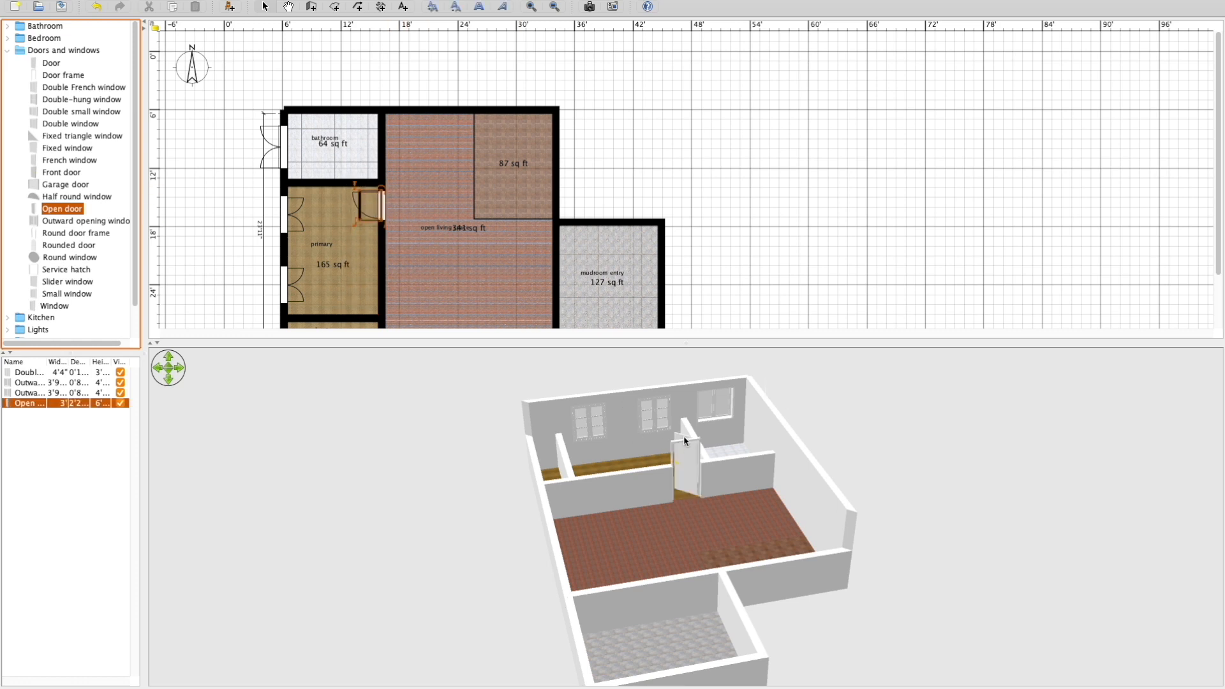
right_click(380, 203)
click(389, 143)
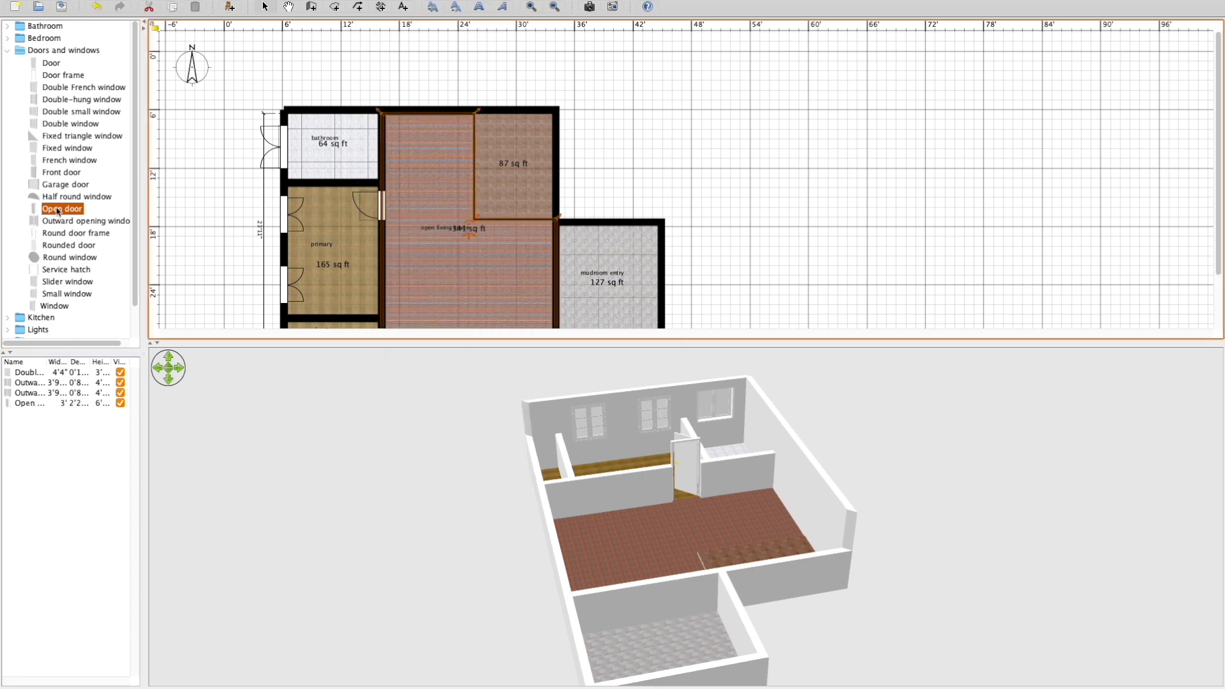
drag(58, 212, 375, 106)
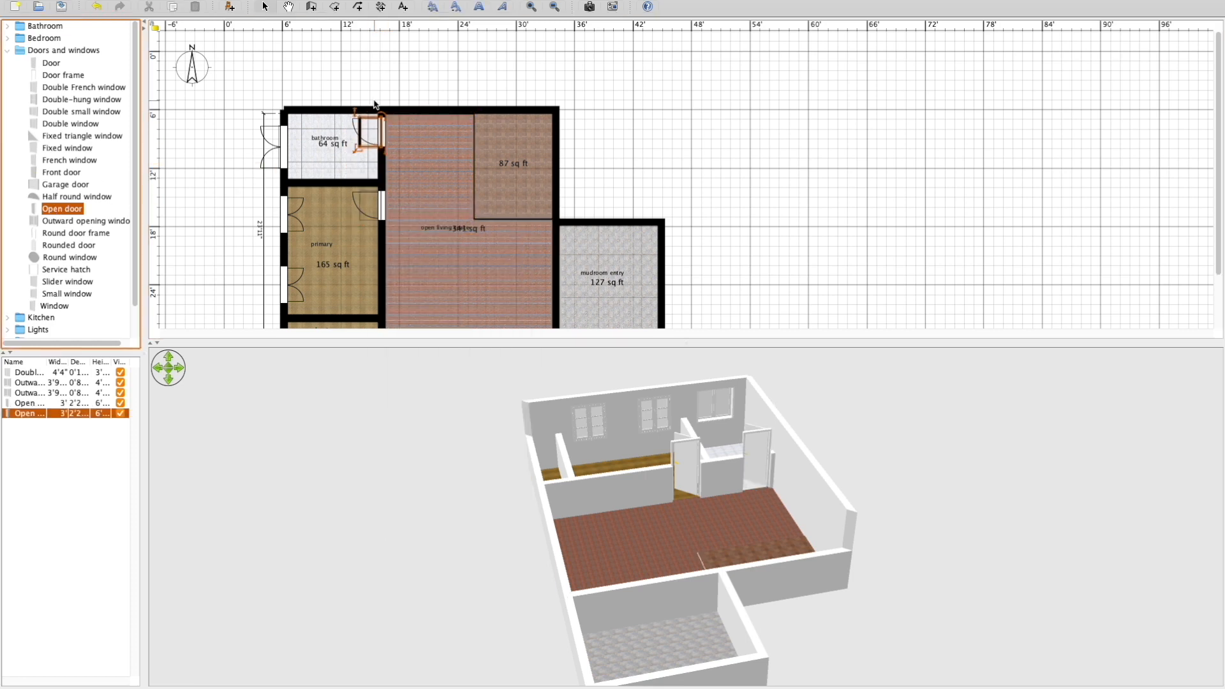
Place an Open door in the wall between the bathroom and primary room, and move the bathroom's living-space door closer to it.
click(369, 76)
drag(55, 208, 342, 180)
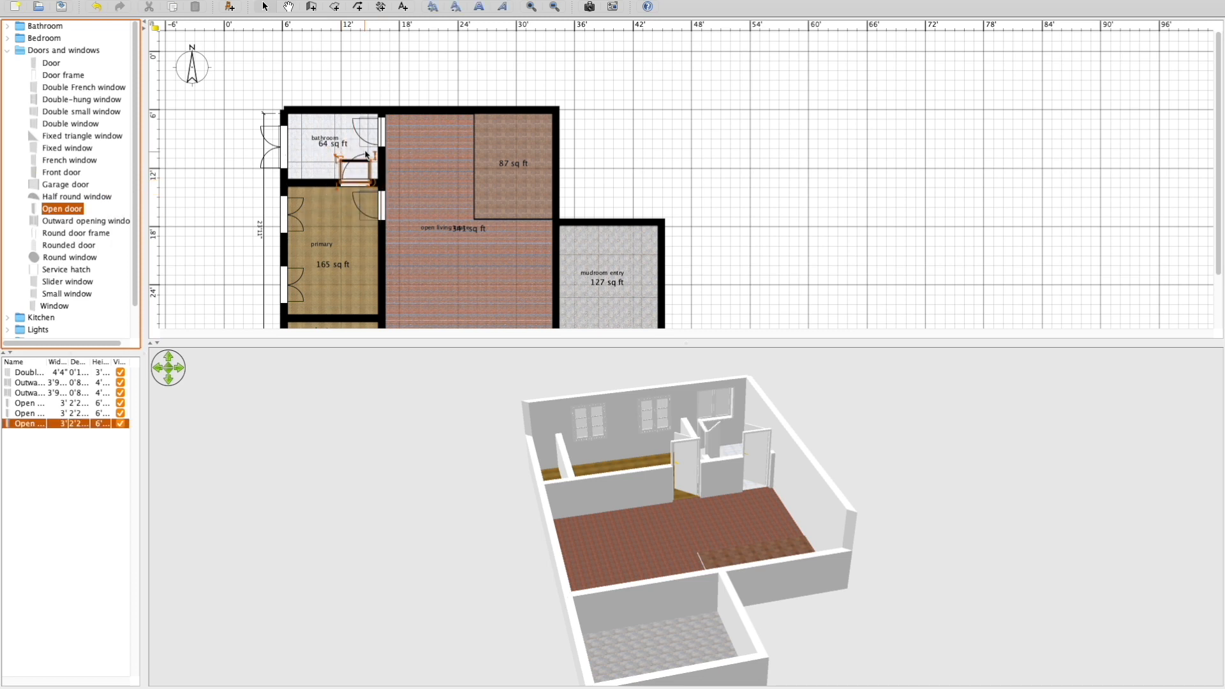
drag(379, 139, 384, 165)
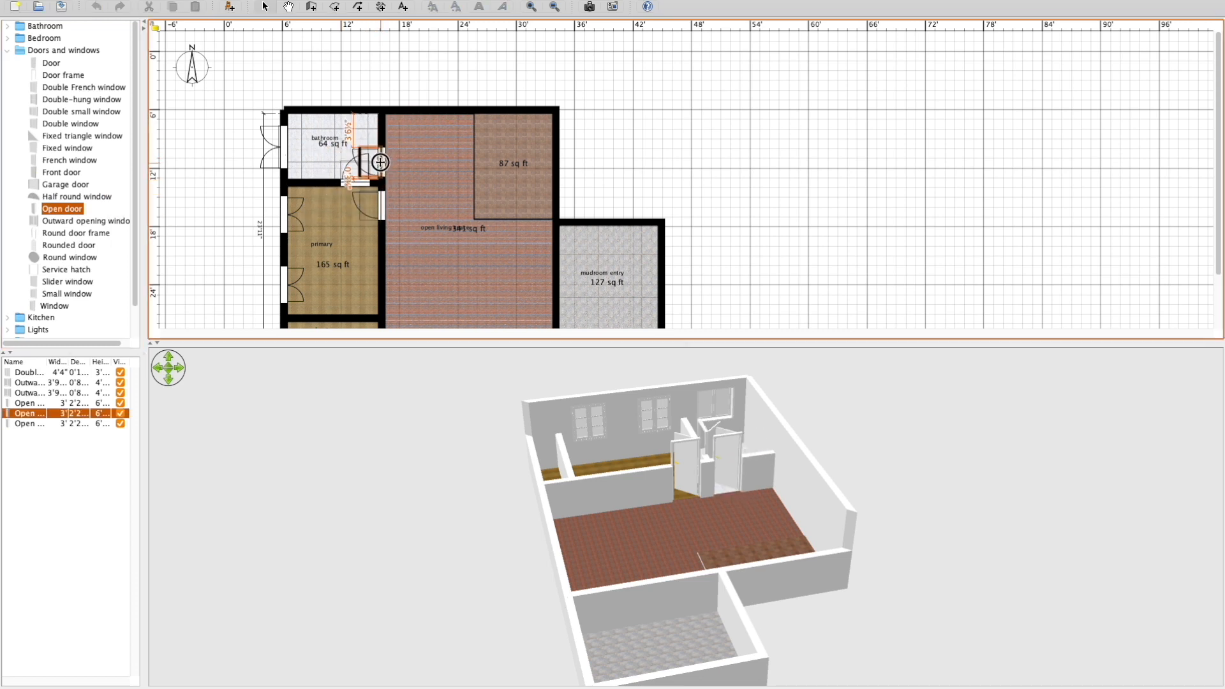
Mirror the shape of the door between the bathroom and the living space.
double_click(384, 165)
click(448, 333)
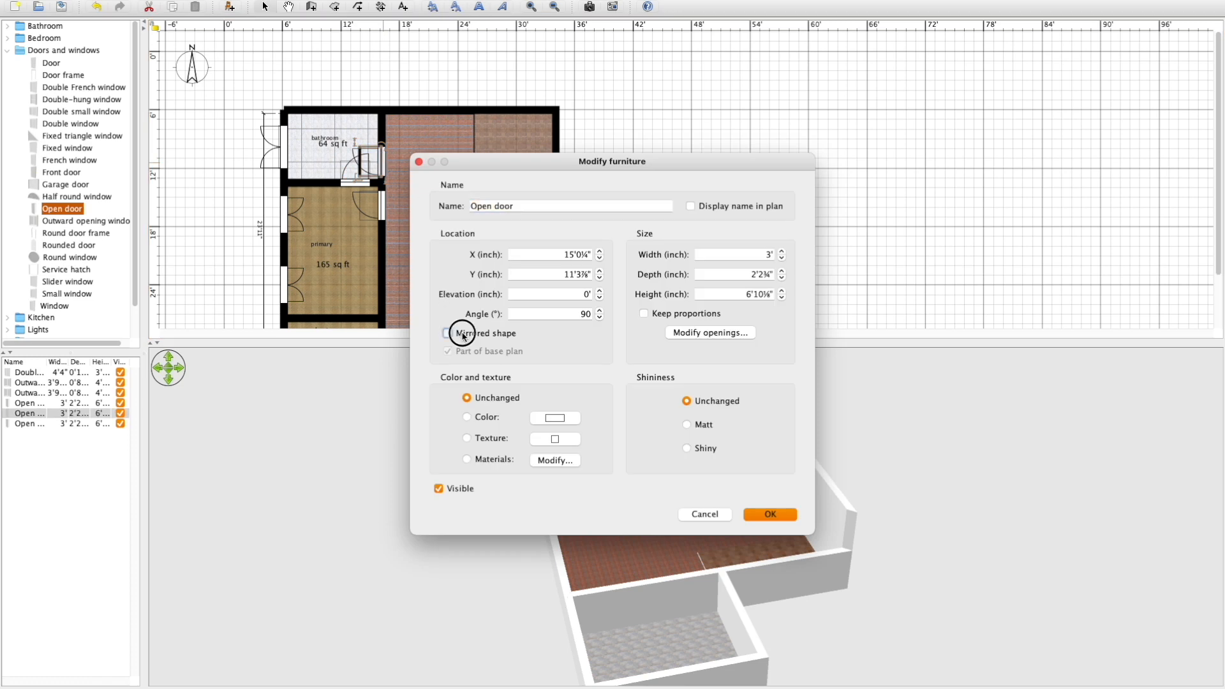
click(770, 514)
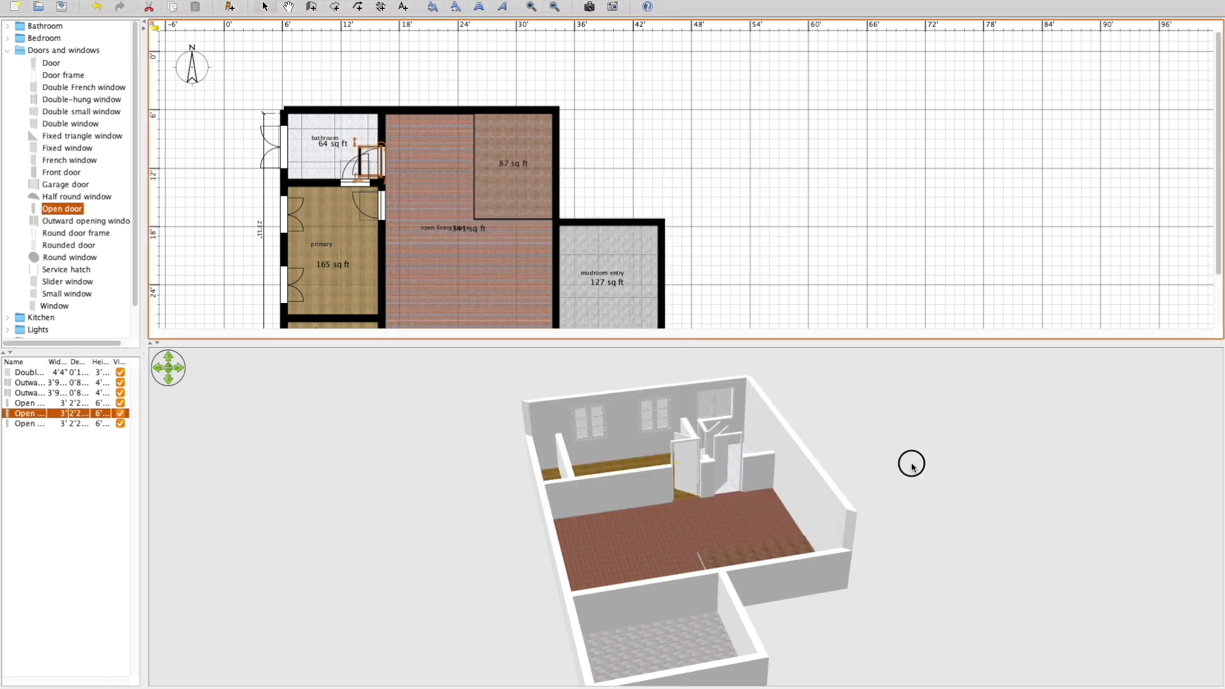
click(673, 472)
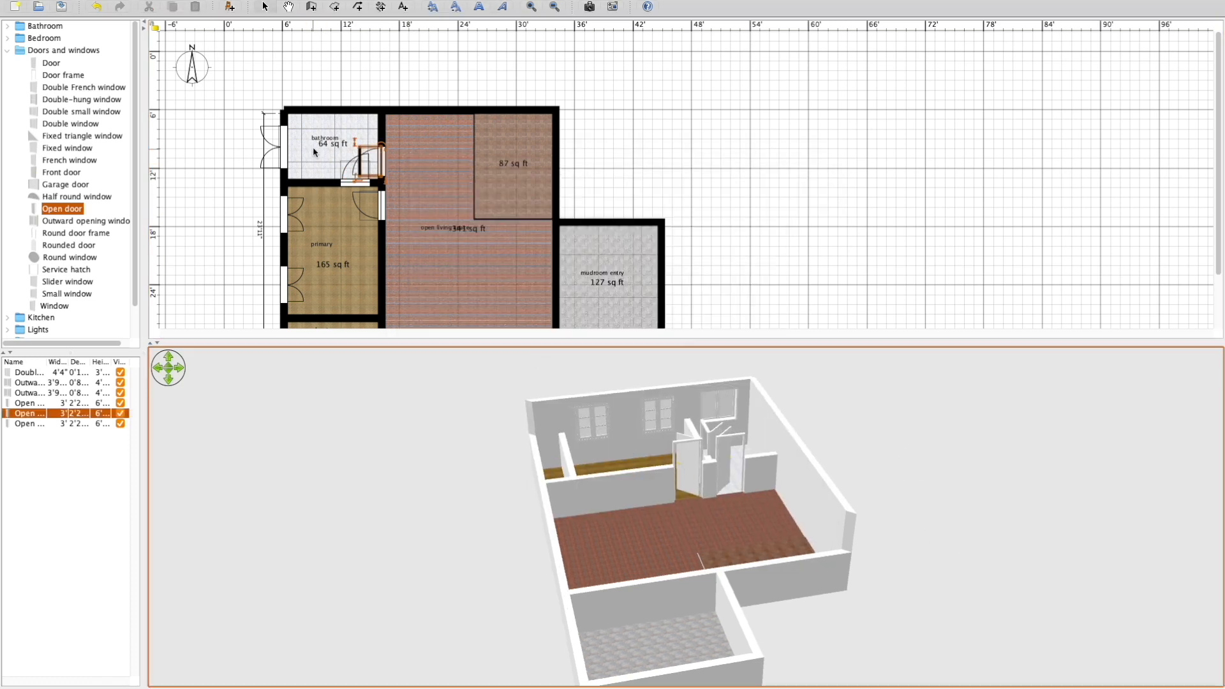
right_drag(675, 467, 774, 423)
scroll(792, 510, down, 3)
scroll(792, 509, down, 1)
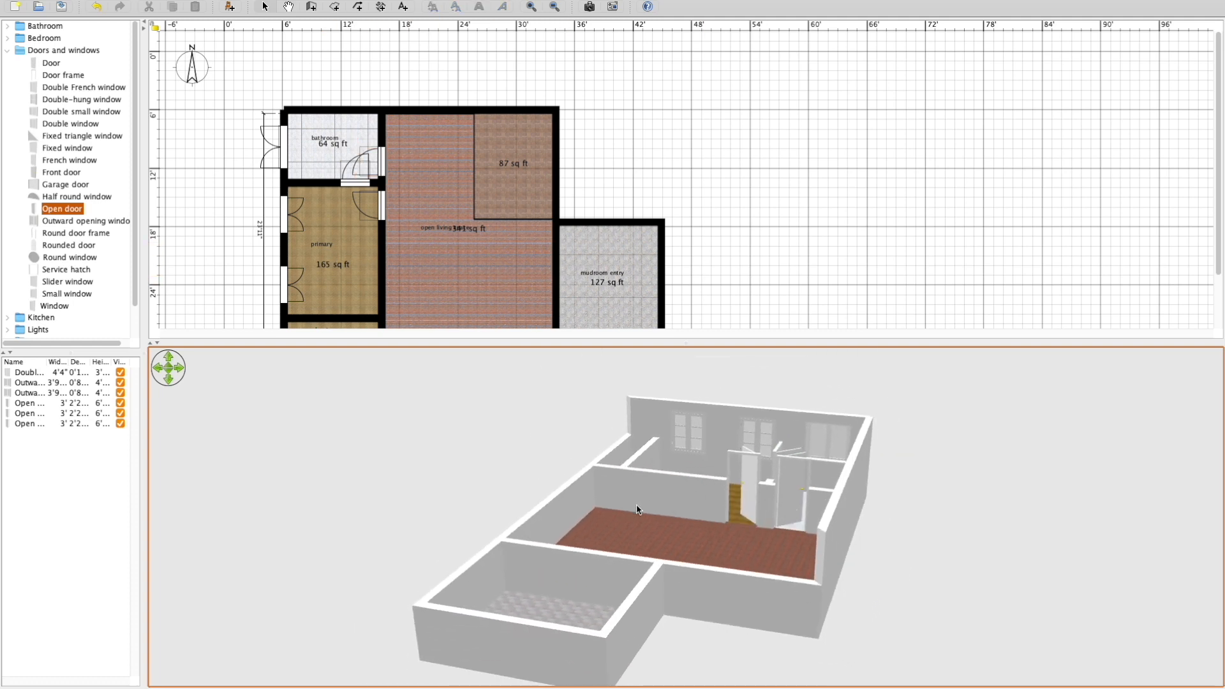
right_drag(636, 506, 923, 538)
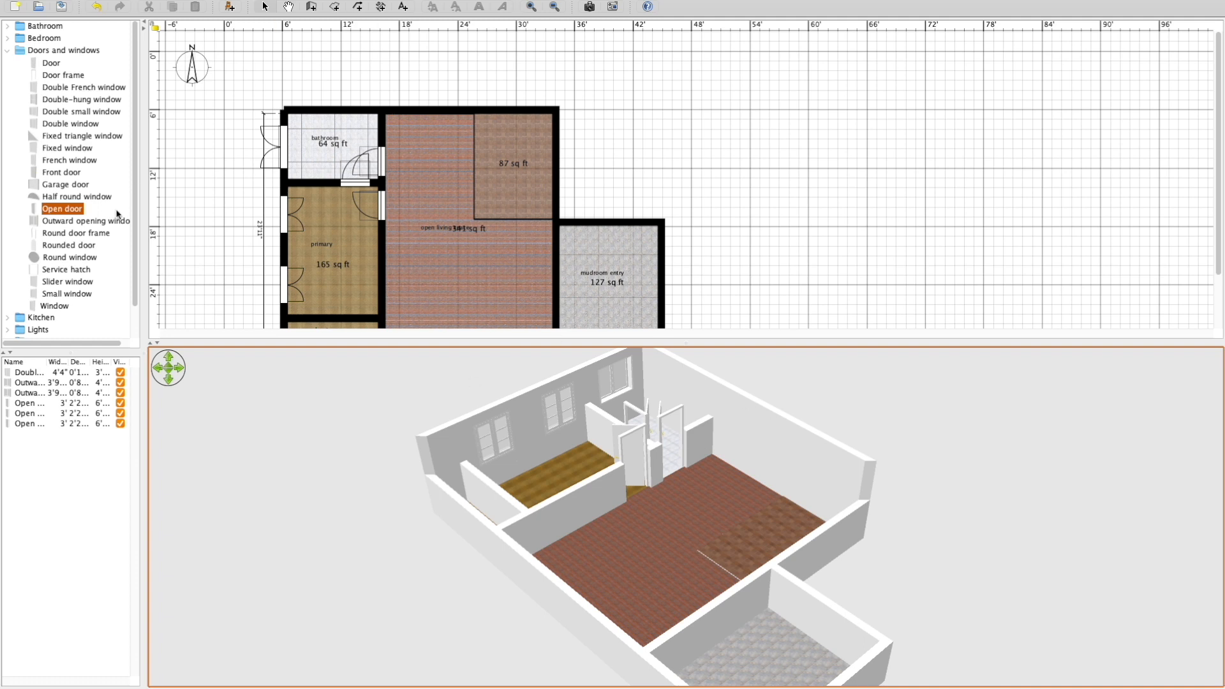
Place the navy Armchair in the open living space and turn it at an angle.
click(525, 256)
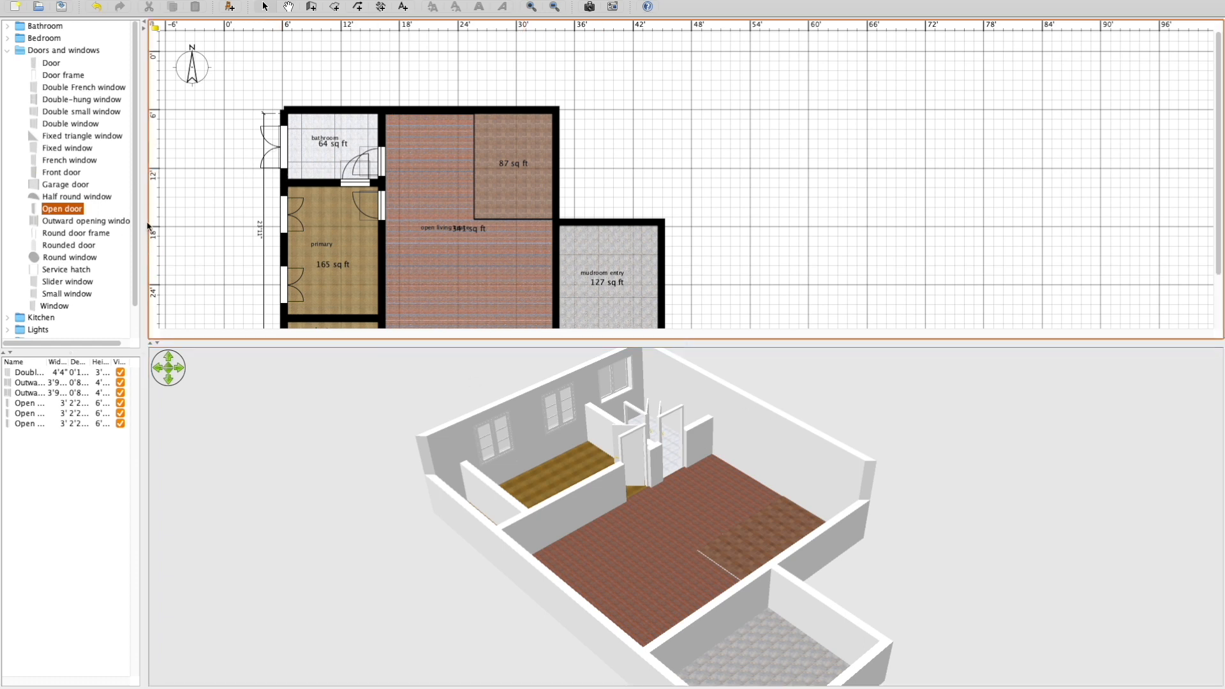
scroll(68, 294, down, 2)
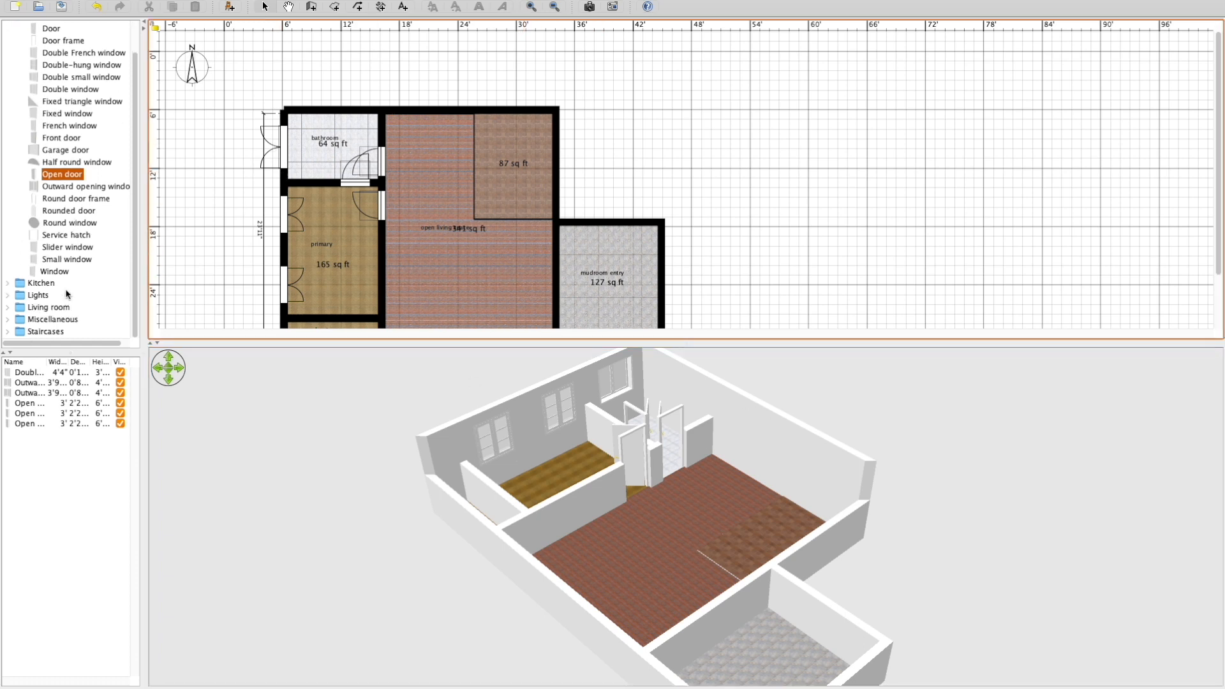
click(8, 307)
scroll(13, 315, down, 6)
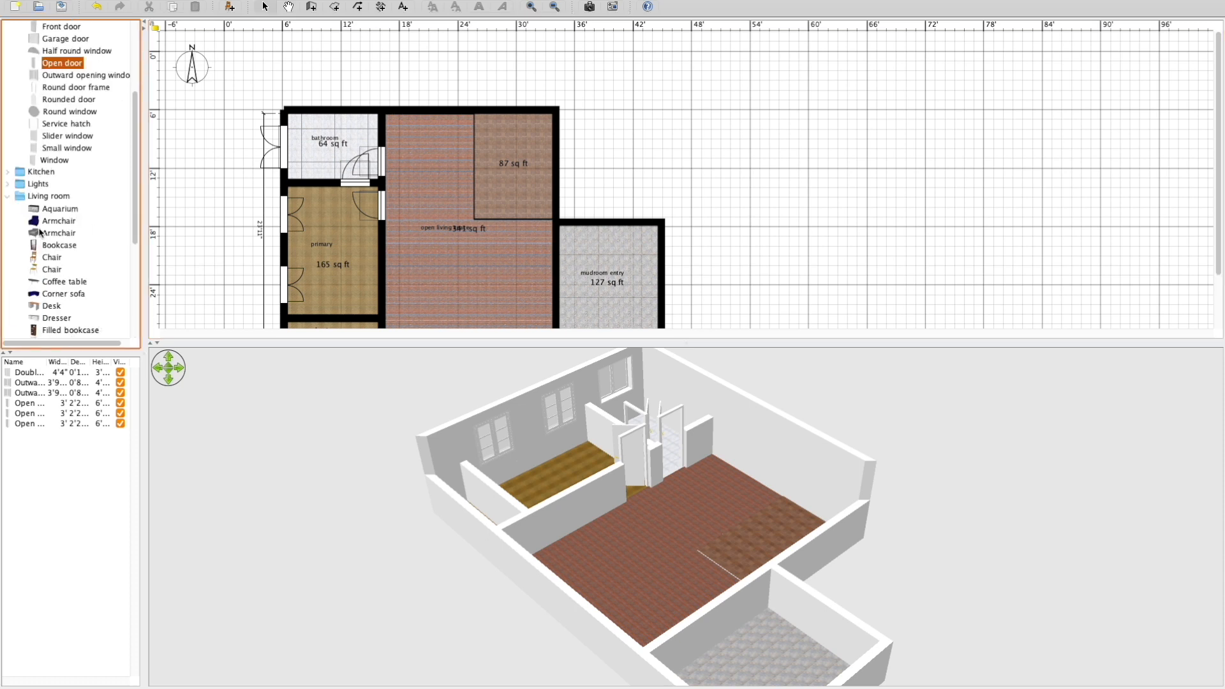
drag(44, 221, 433, 279)
drag(441, 276, 437, 281)
drag(457, 280, 405, 275)
Place an oval Coffee table and a grey Sofa in the open living space.
drag(64, 281, 442, 296)
drag(423, 288, 423, 304)
scroll(64, 274, down, 10)
drag(49, 260, 534, 285)
Add an Open door in the wall between the open living space and the mudroom entry.
right_click(381, 161)
click(381, 161)
alt+drag(381, 162, 628, 225)
key(Delete)
Place a Fireplace 4'4" wide and 2'6" deep against the living space's south wall, and arrange the sofa, armchair and coffee table around it.
drag(59, 150, 383, 313)
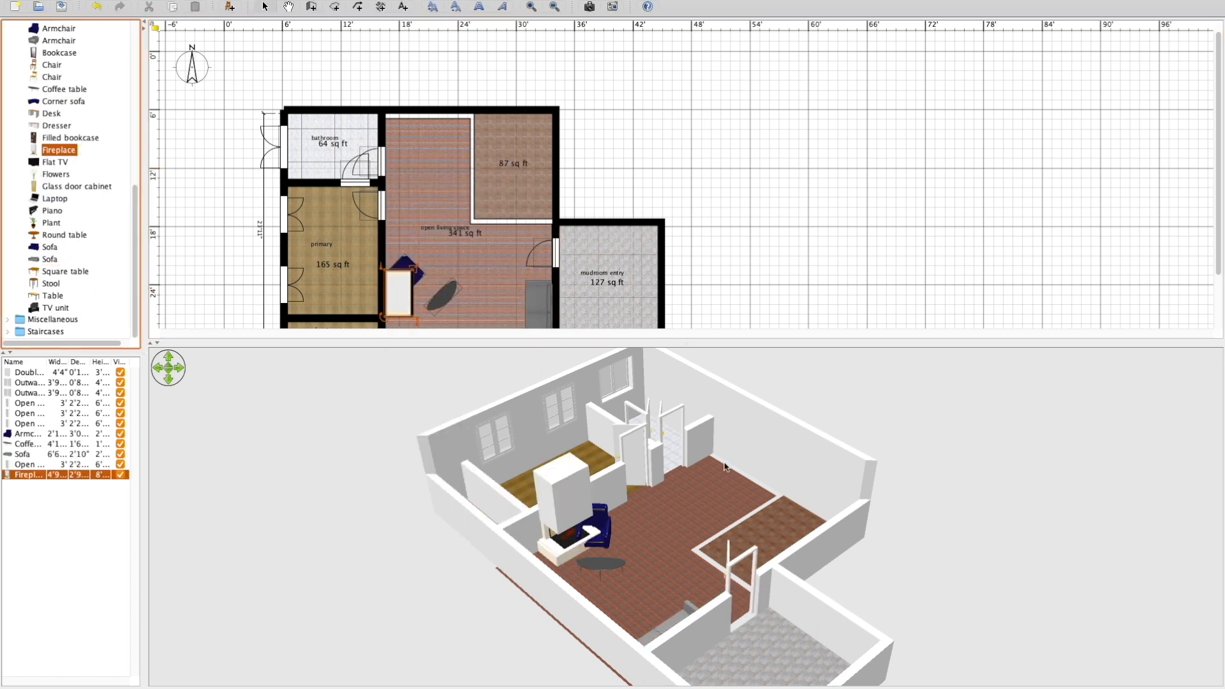
drag(692, 345, 678, 675)
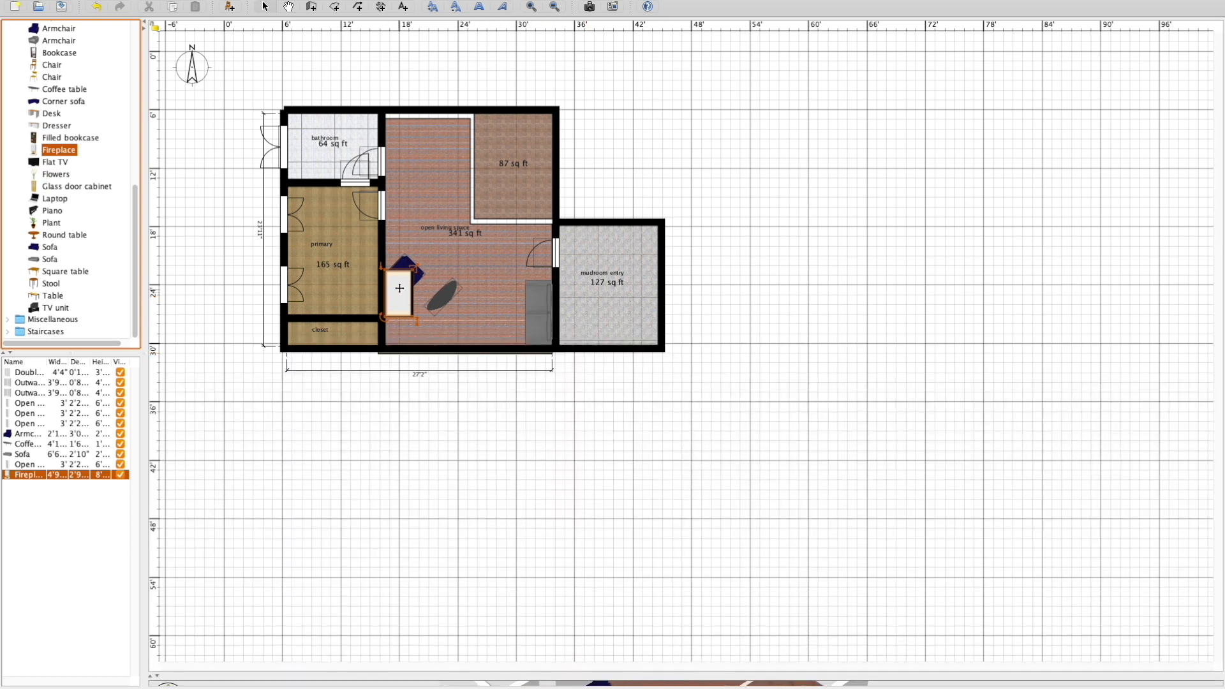
drag(400, 288, 415, 319)
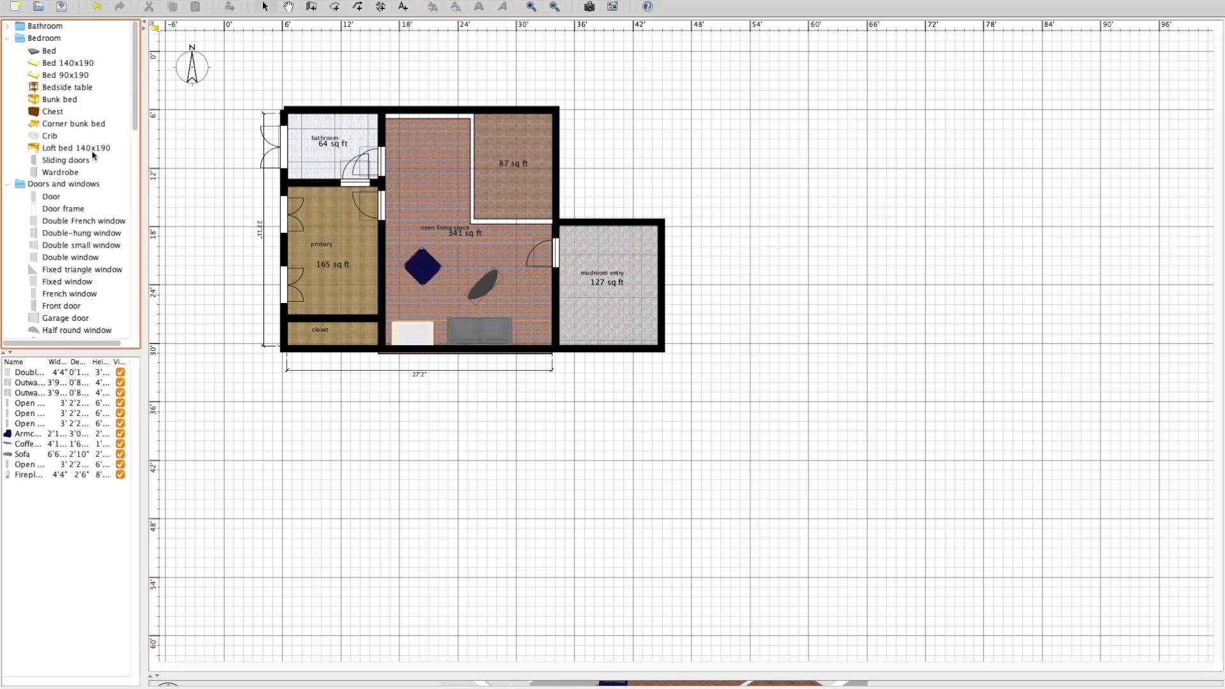
Place a Bed and a Chest in the primary room, and a Fitted bath, Toilet unit and Washbasin in the bathroom.
drag(49, 51, 297, 245)
drag(52, 112, 303, 190)
click(7, 26)
drag(62, 51, 311, 111)
drag(61, 75, 295, 120)
drag(83, 100, 308, 171)
Place a facing pair of Doors, each 2'2" wide, in the wall between the primary room and the closet.
drag(51, 270, 342, 317)
right_click(342, 317)
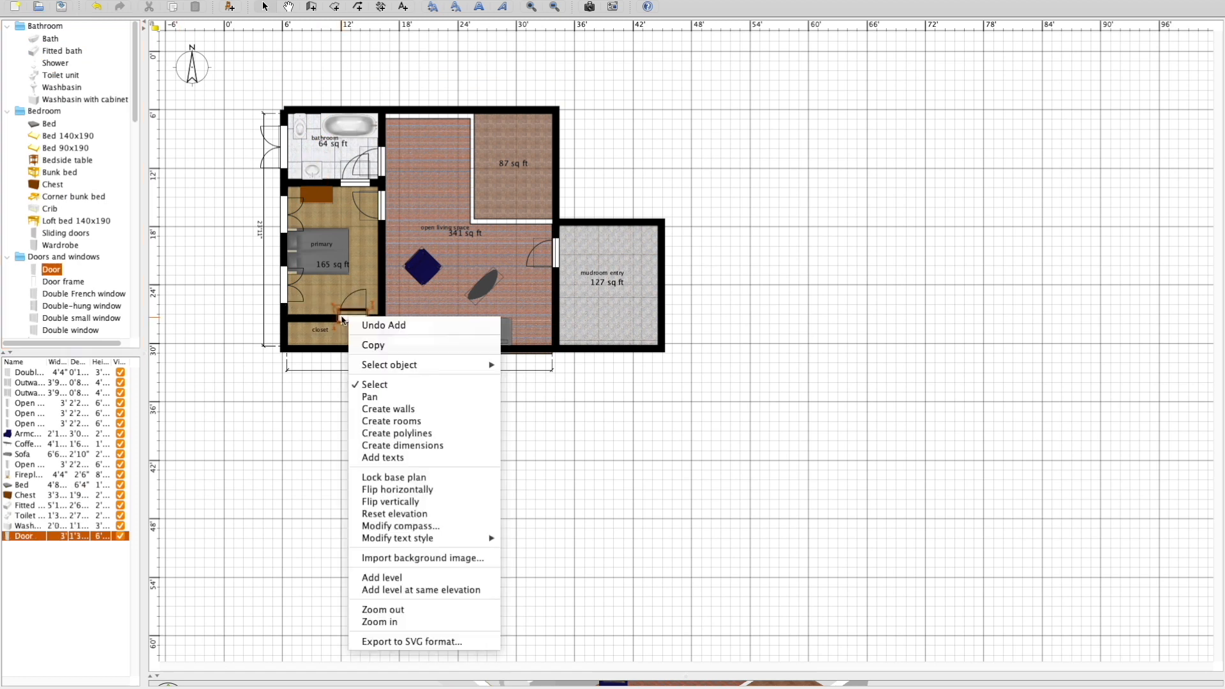
click(379, 621)
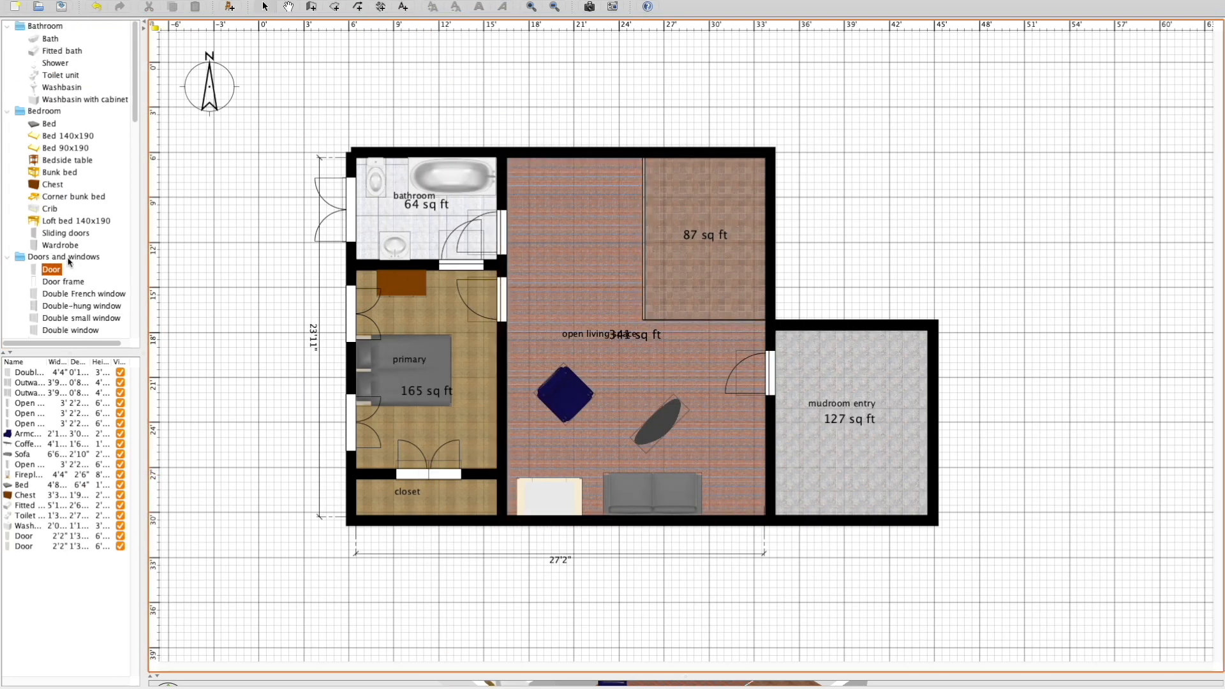
Examine the furnished rooms and walls from several angles in the 3D view.
scroll(70, 262, down, 10)
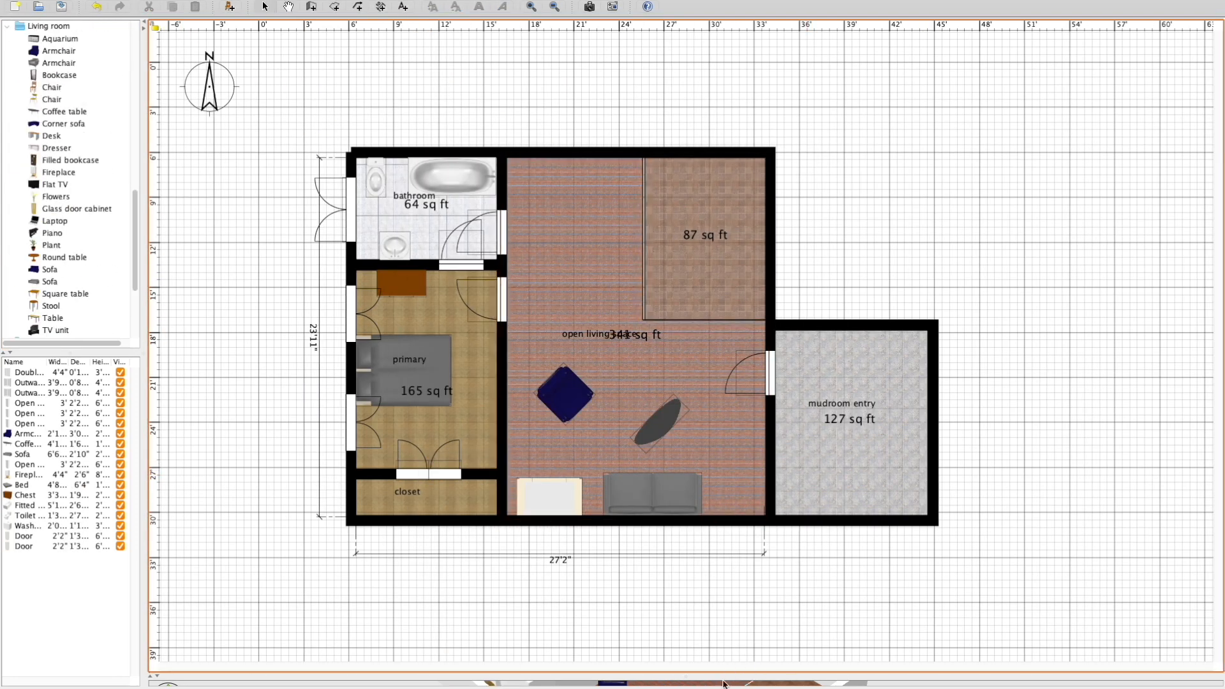
drag(724, 673, 755, 241)
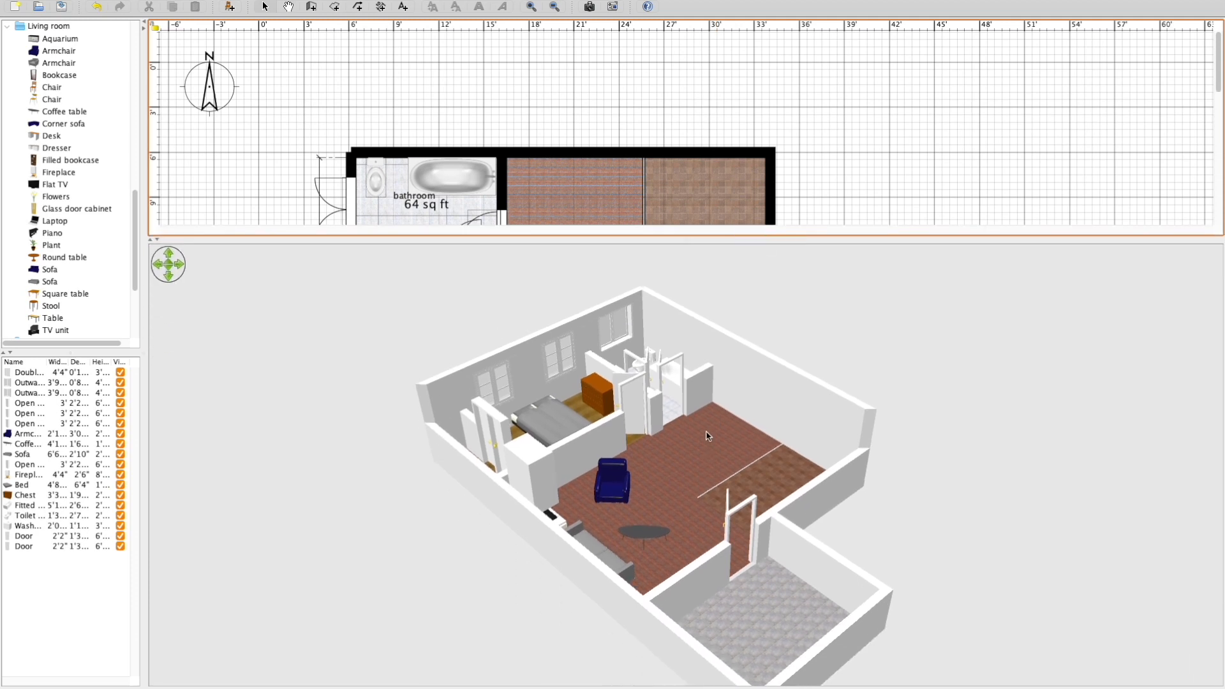
scroll(707, 437, up, 5)
scroll(708, 440, down, 3)
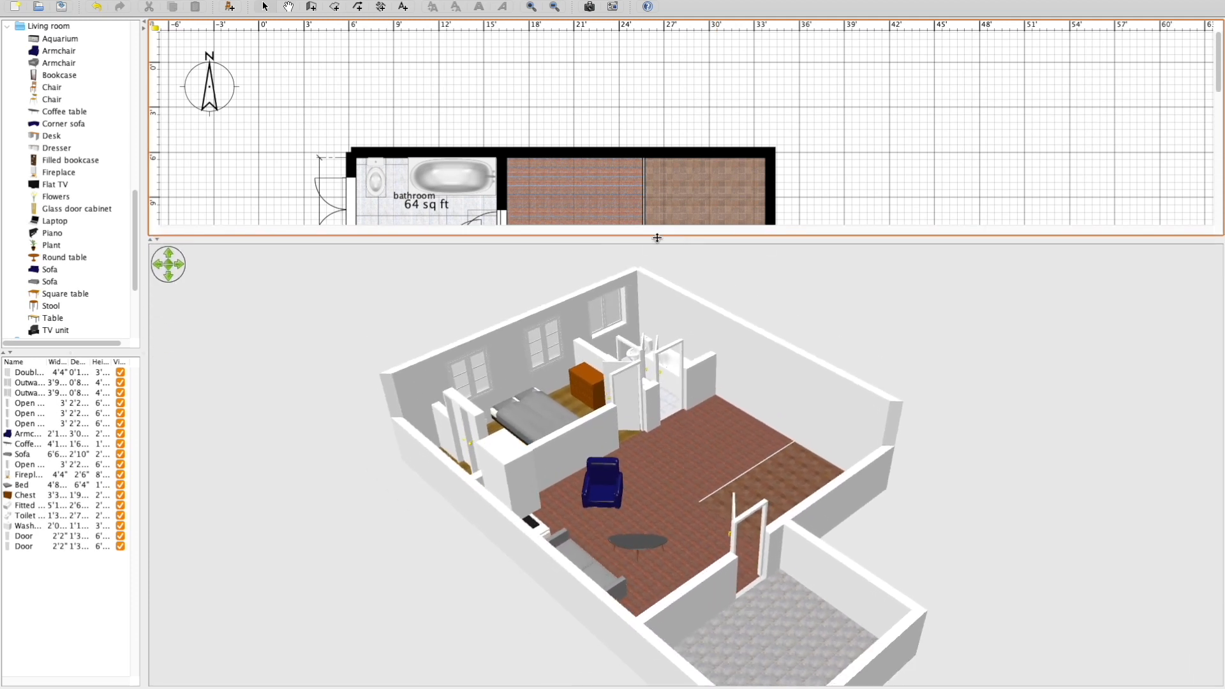
drag(657, 238, 670, 340)
right_drag(728, 441, 662, 541)
click(662, 541)
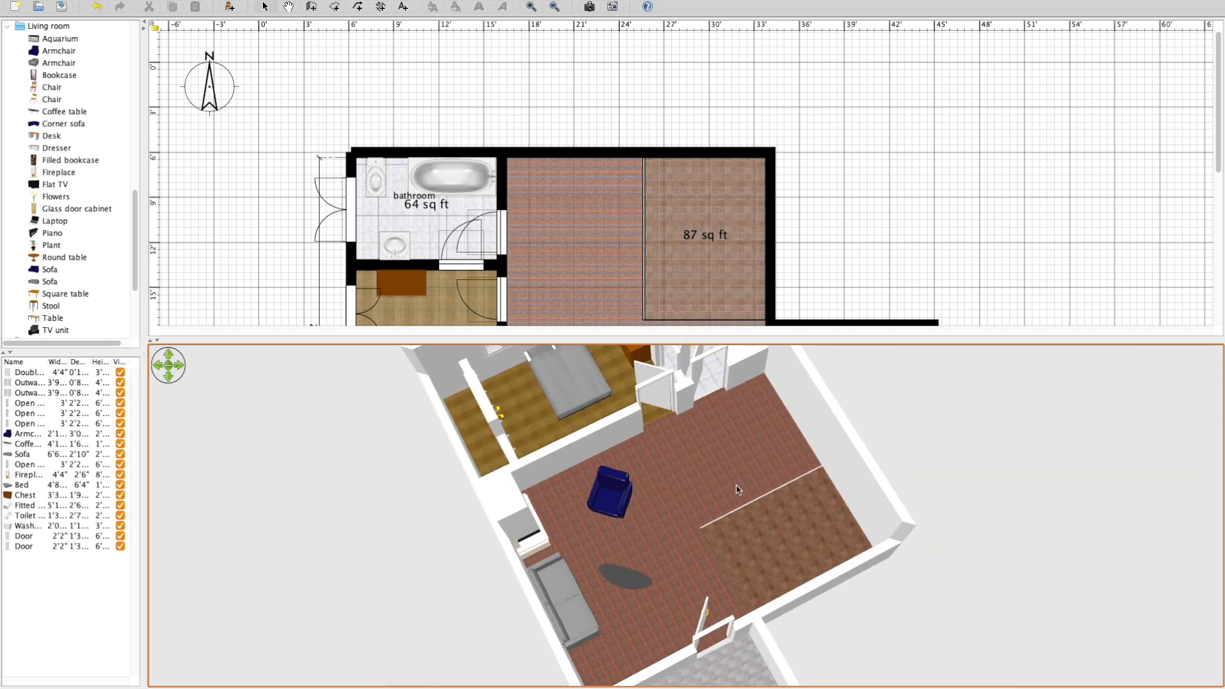
right_drag(657, 441, 613, 506)
click(613, 506)
drag(613, 508, 833, 525)
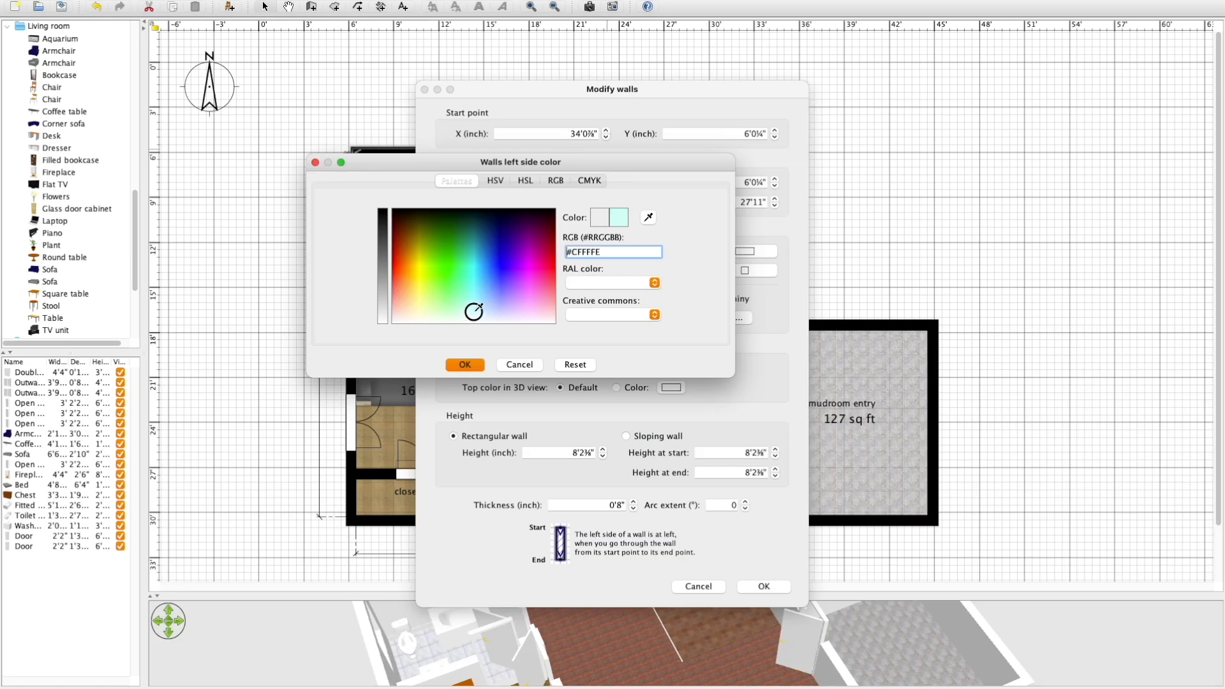
Set the left side color of the house's north exterior wall to a pale aqua.
mouse_move(473, 311)
mouse_down()
mouse_move(471, 257)
mouse_move(475, 300)
mouse_up()
click(391, 277)
click(480, 366)
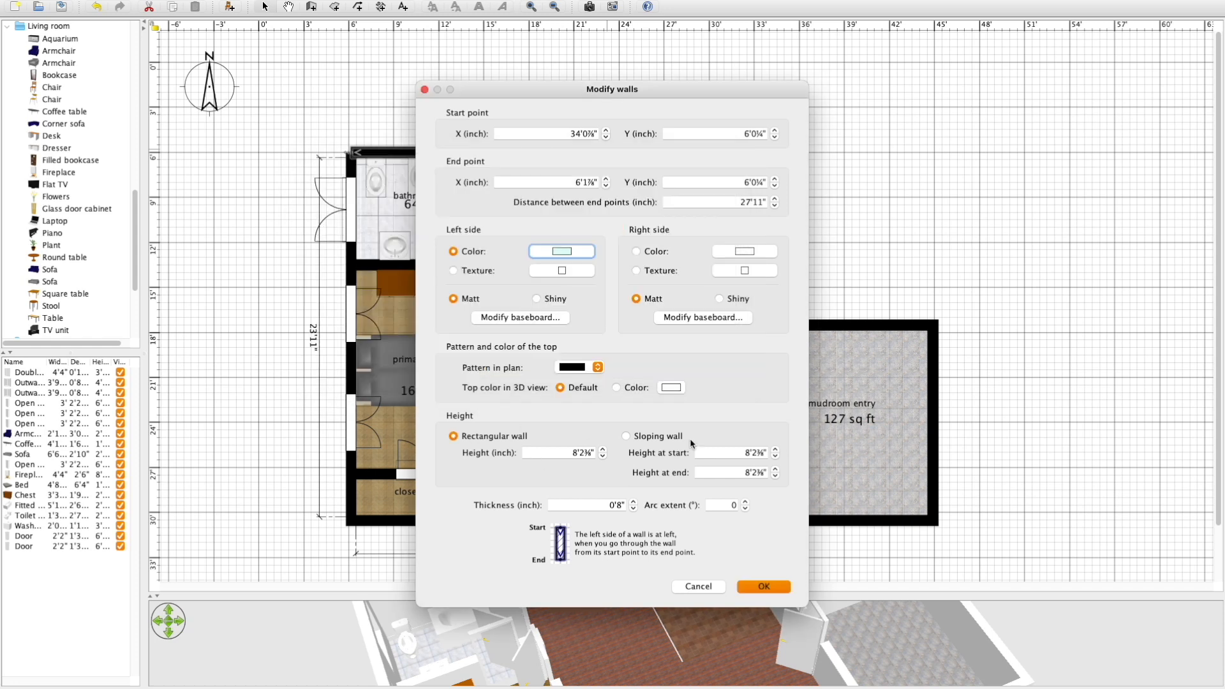
click(759, 587)
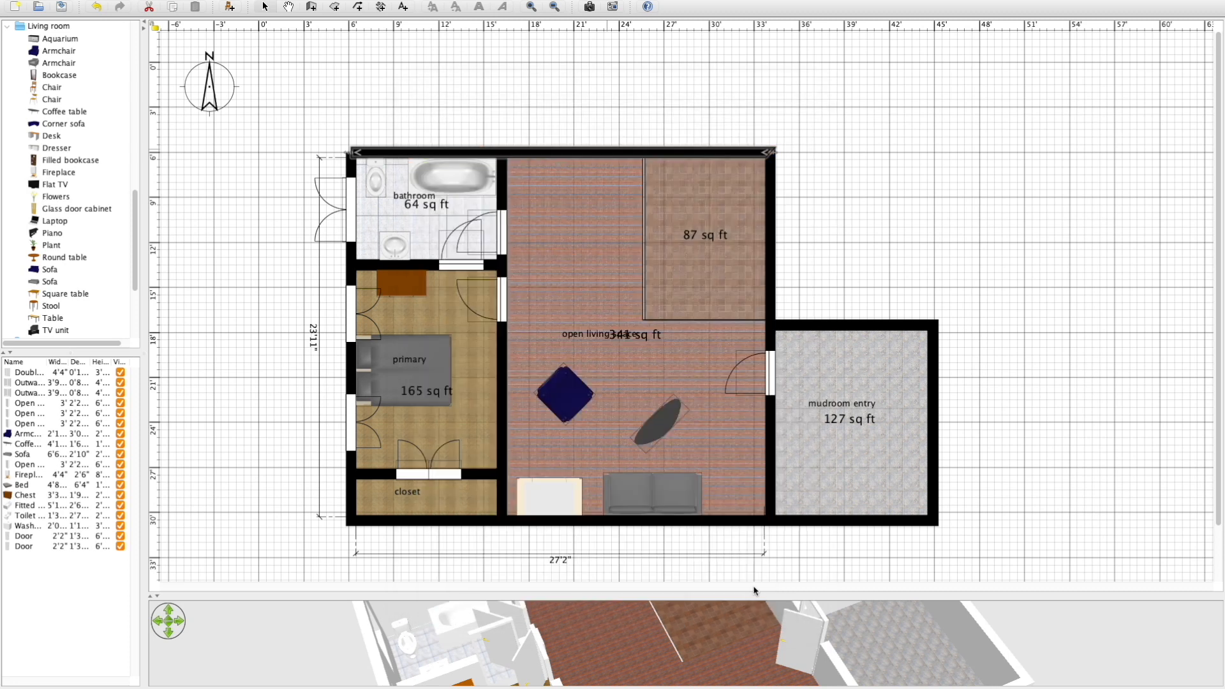
Set the north exterior wall's top color in the 3D view to black.
drag(680, 598, 700, 415)
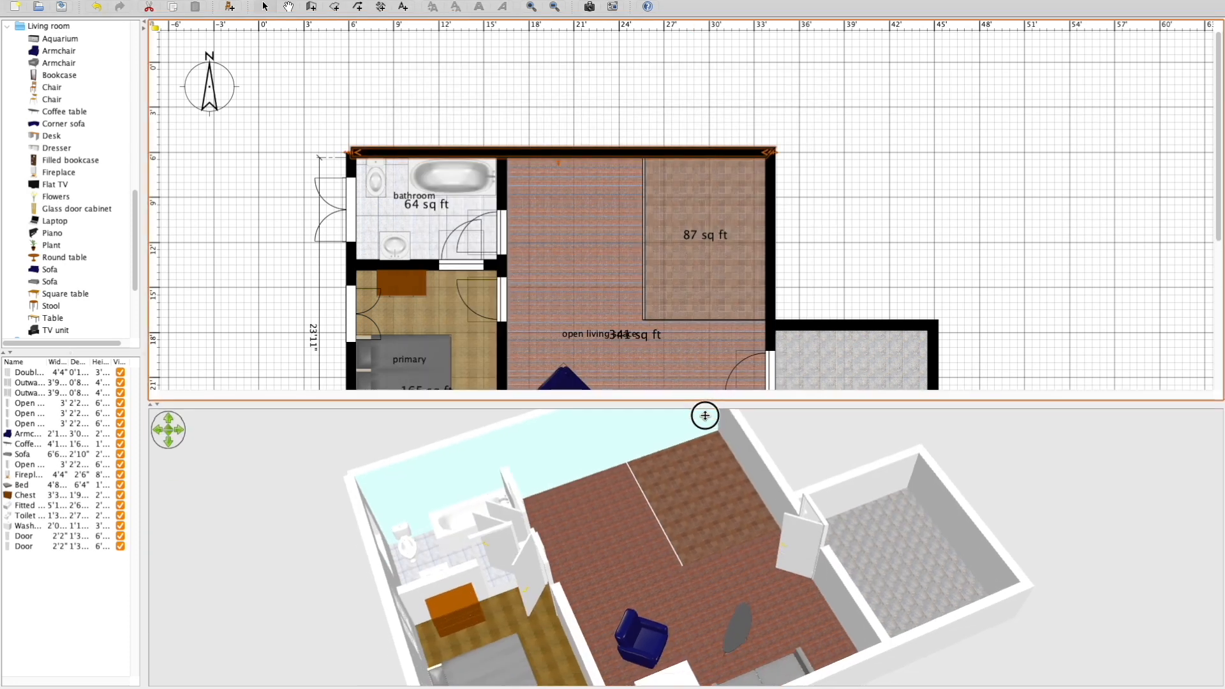
double_click(575, 152)
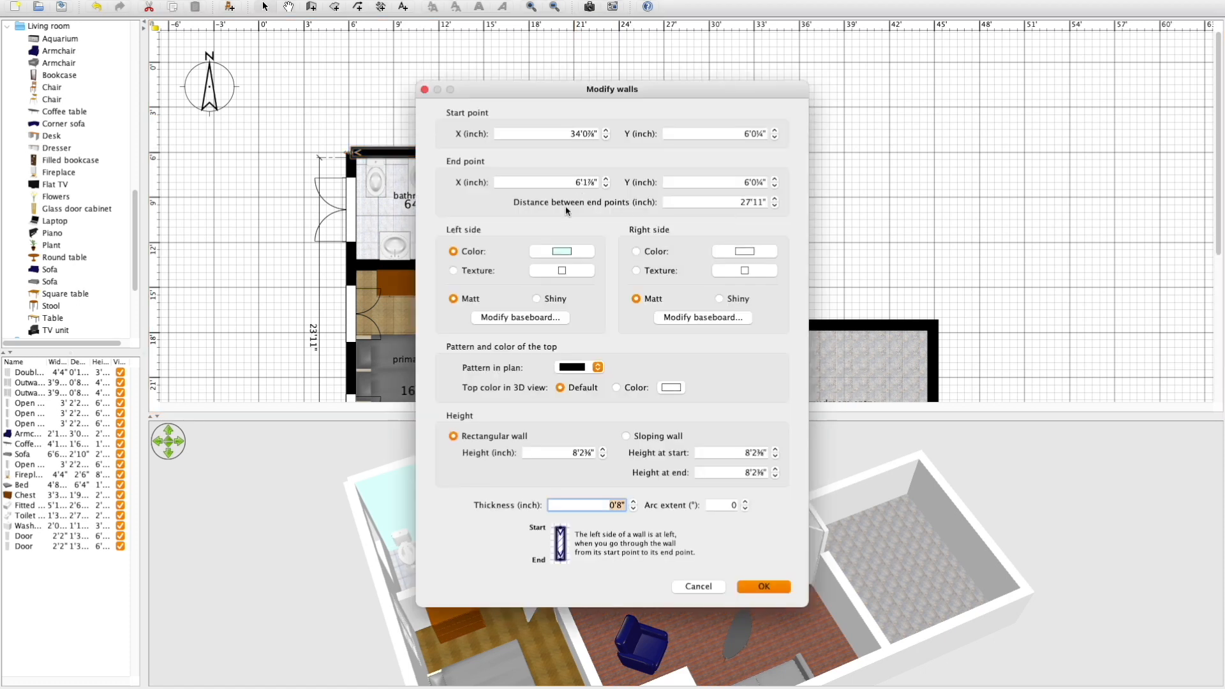
click(617, 388)
click(672, 388)
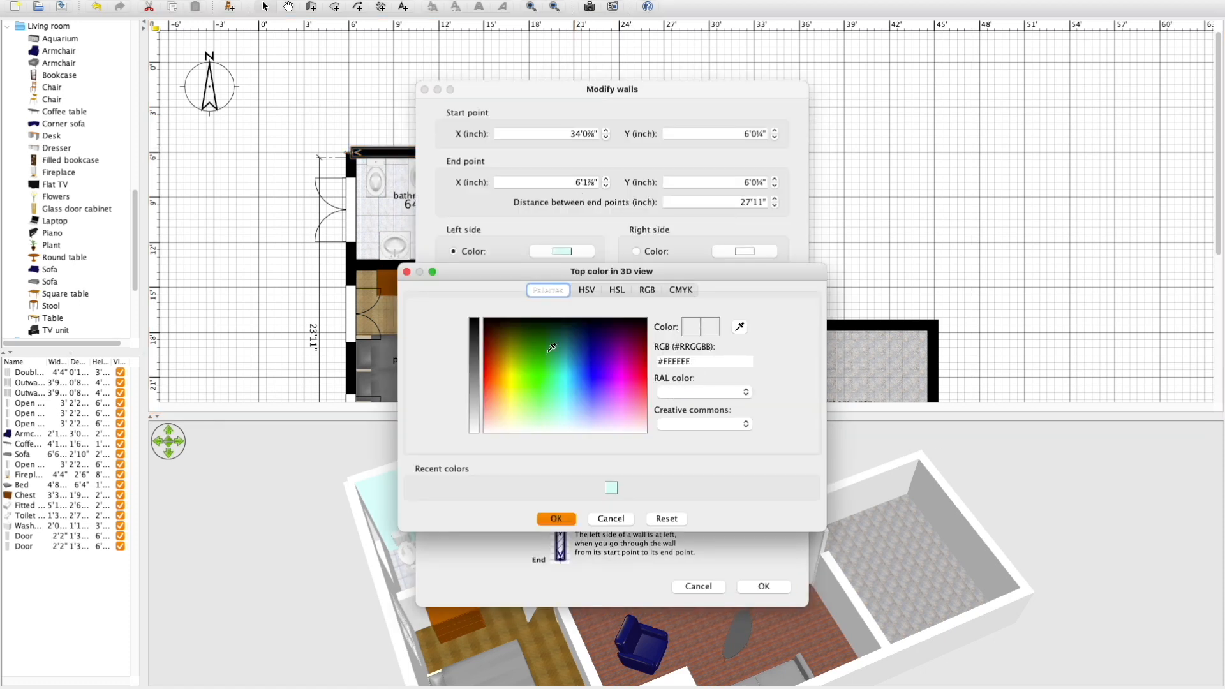
click(483, 319)
click(558, 519)
click(763, 587)
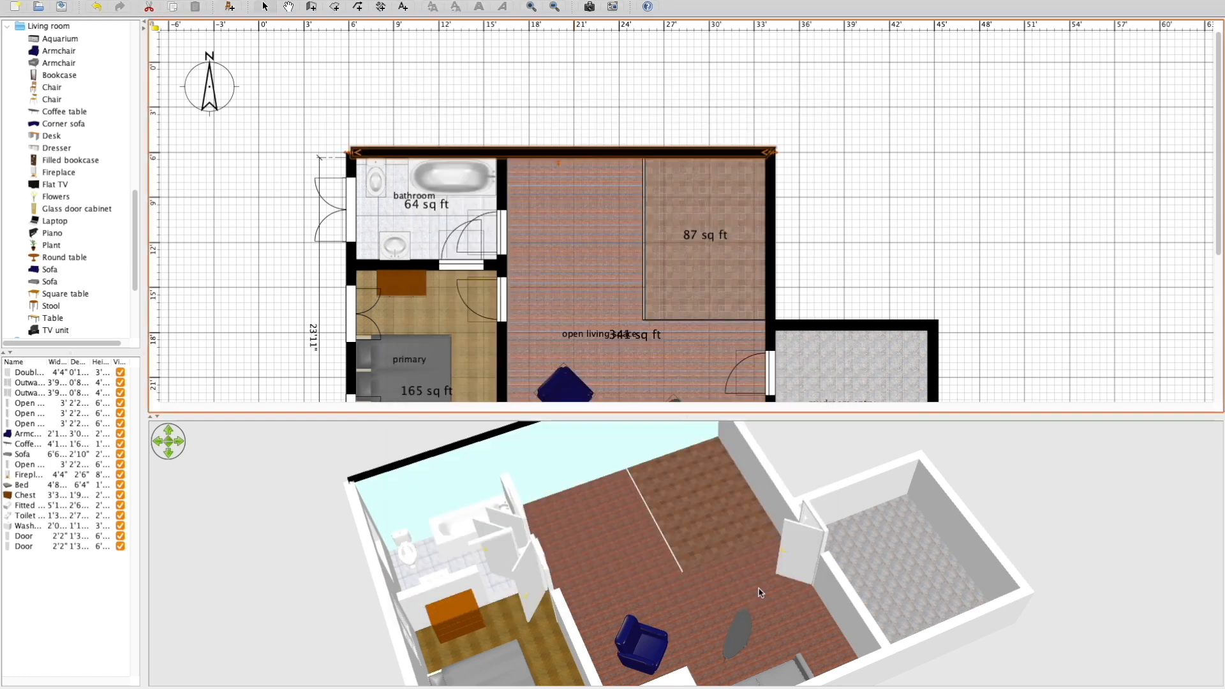
Set the 3D top color of the remaining exterior, mudroom and interior partition walls to black.
double_click(773, 247)
click(663, 386)
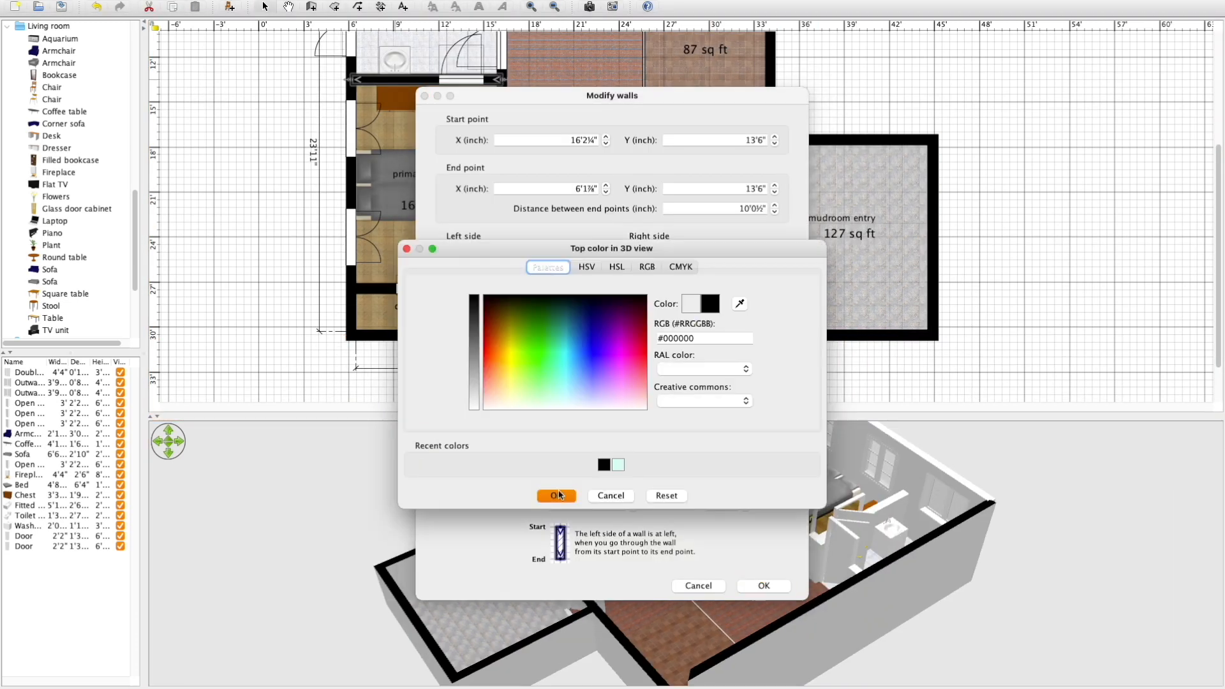
key(Return)
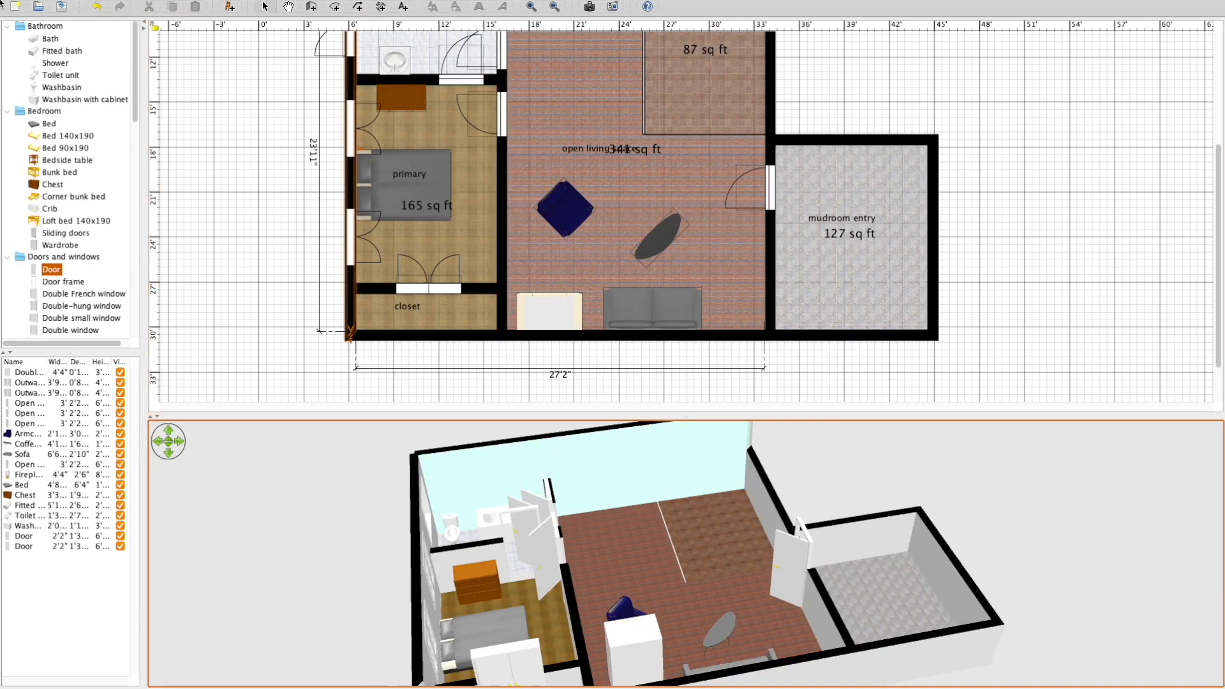
Equip the 87 sq ft kitchen with a Fridge enlarged to about 2'4" wide, a Hood, an Oven, base and upper cabinets, and a cabinet island.
drag(53, 111, 737, 82)
double_click(737, 82)
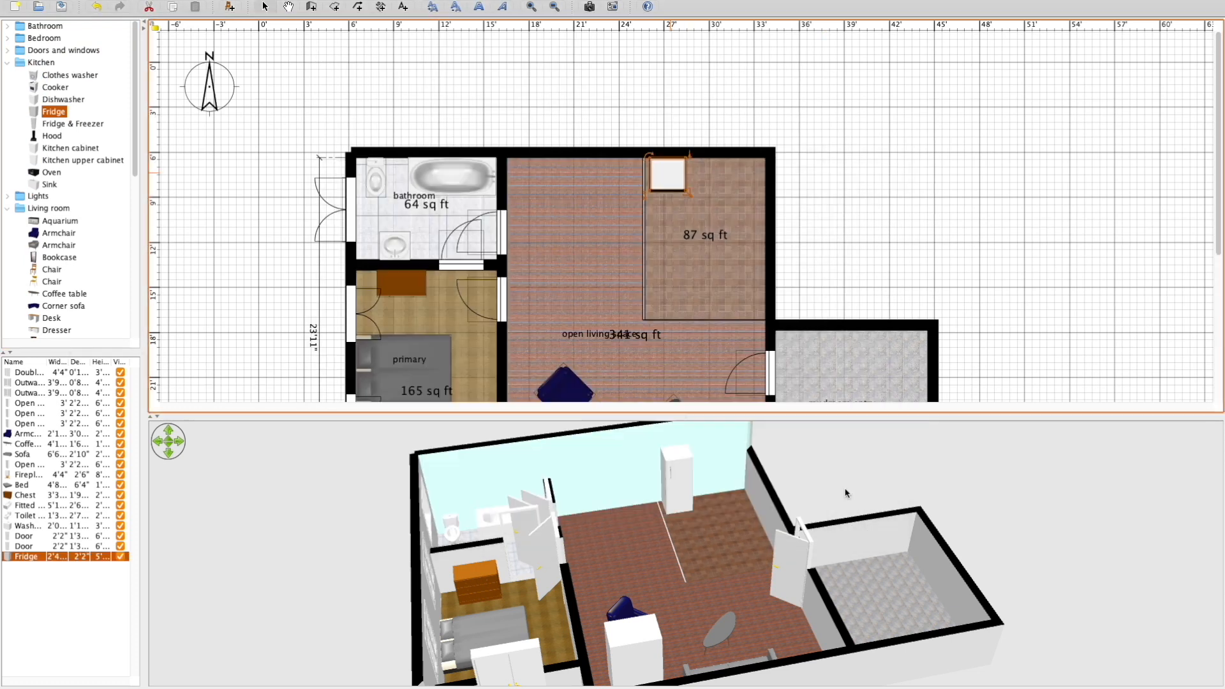
drag(51, 172, 713, 171)
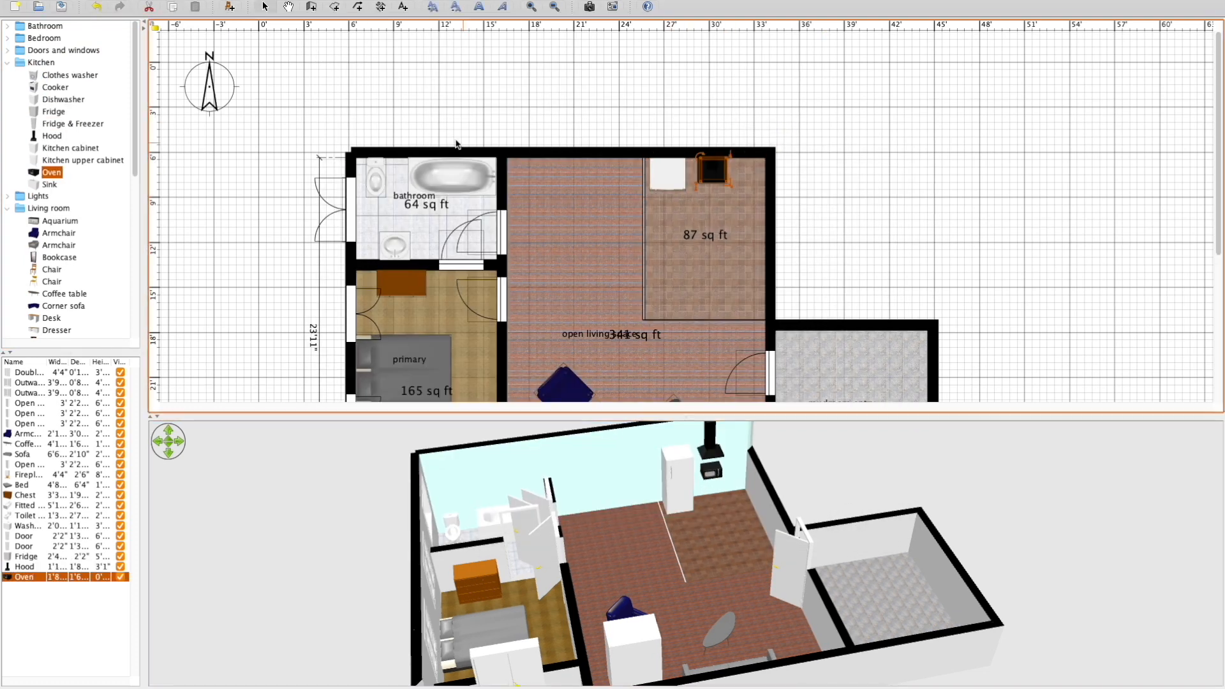
drag(83, 160, 795, 237)
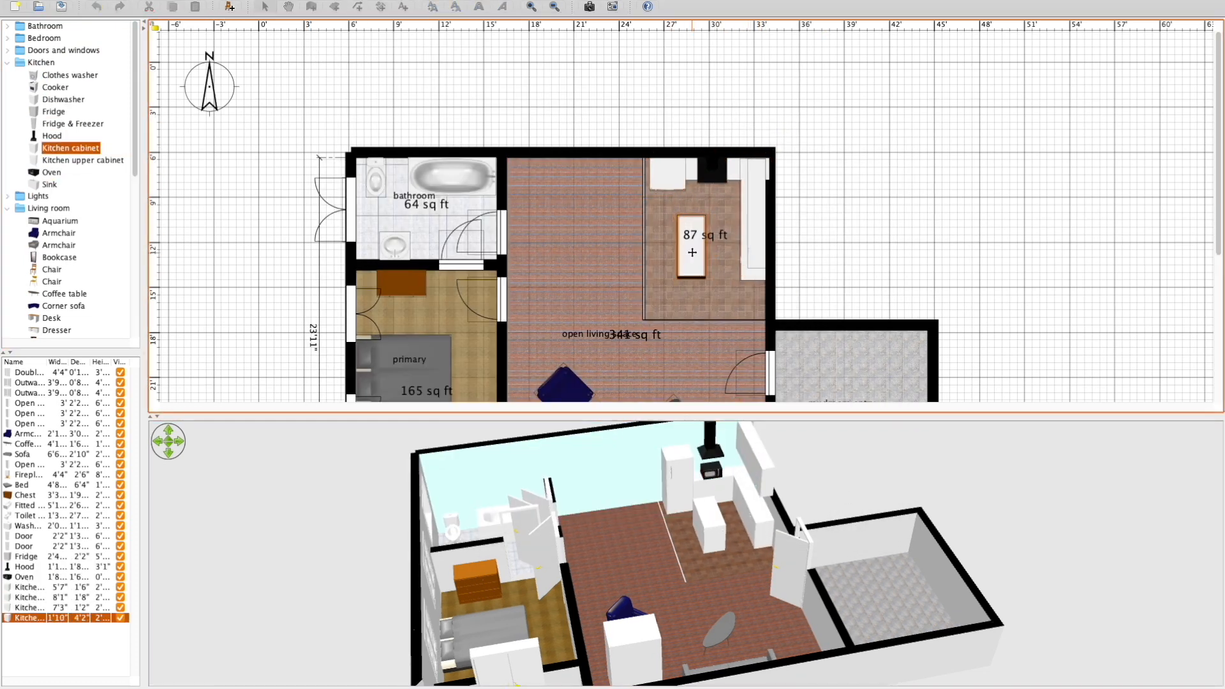
Add a window with Curtains on the living space's north wall, and a Round table with four Chairs in front of it.
drag(58, 185, 567, 241)
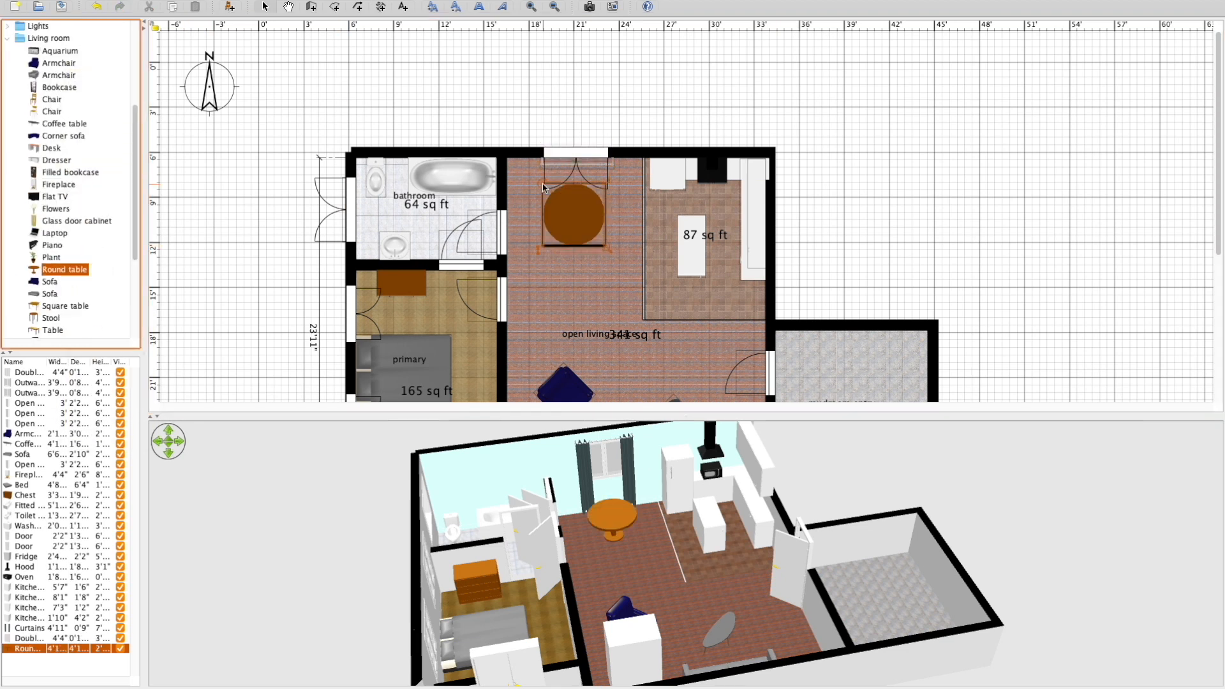
drag(51, 51, 570, 192)
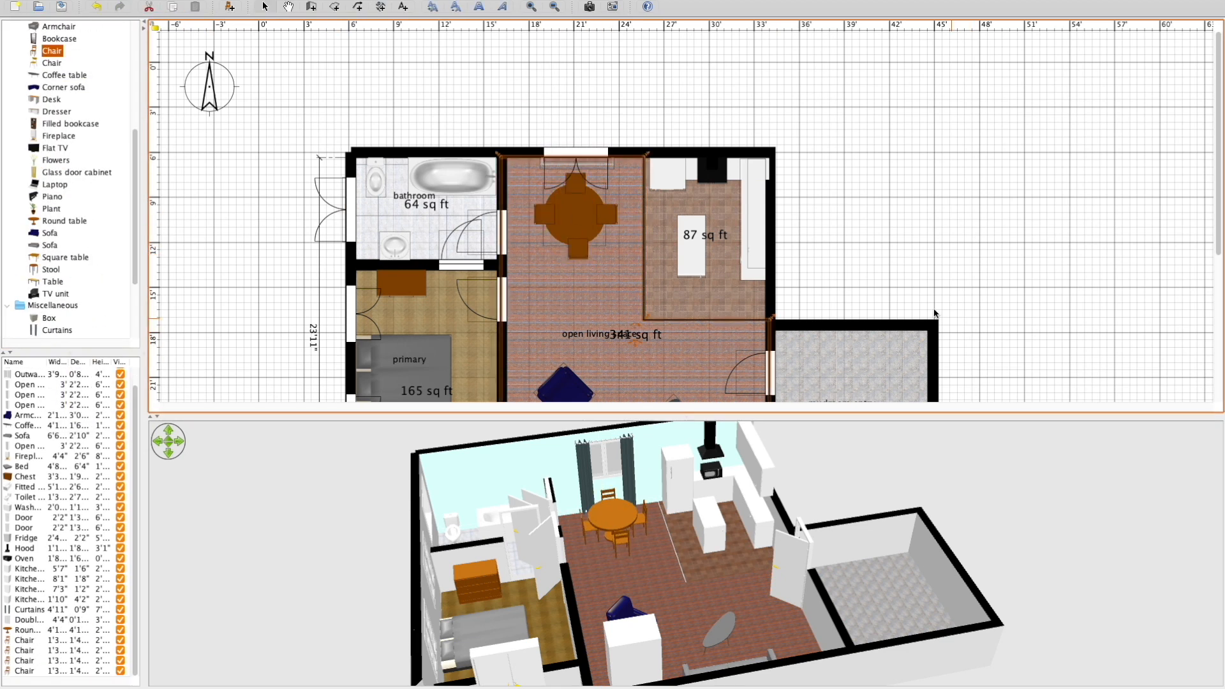
click(934, 313)
Examine the furnished house from several sides in the 3D aerial view.
drag(765, 550, 828, 547)
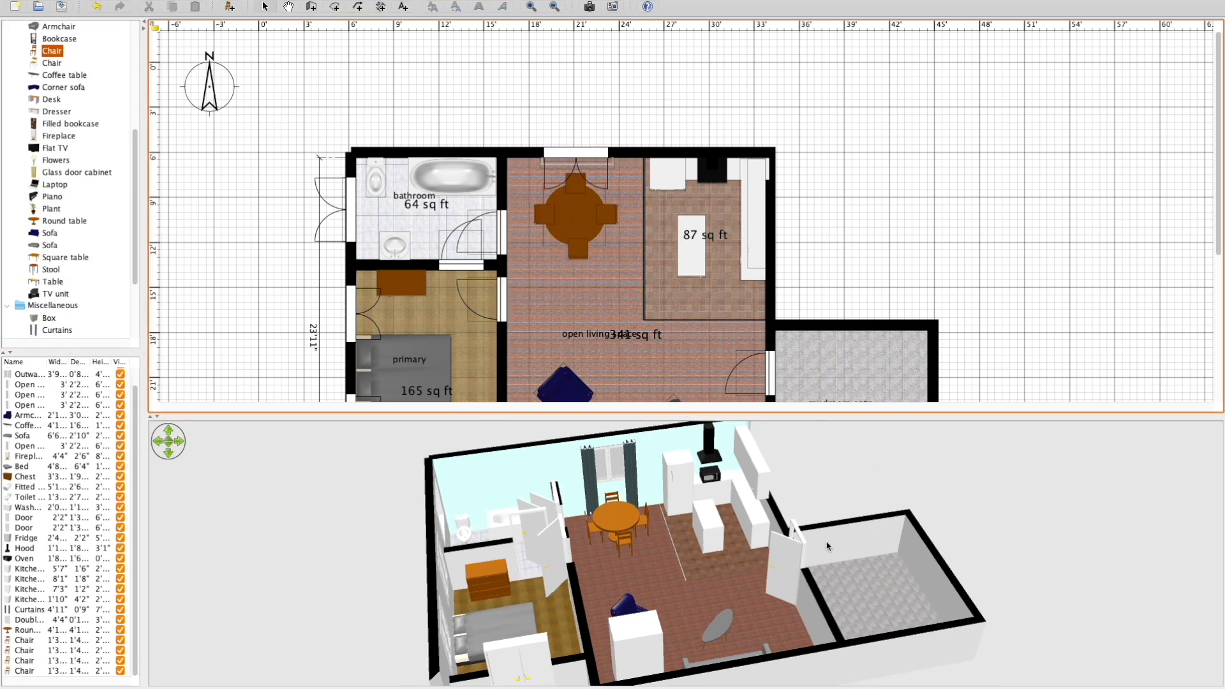
right_drag(886, 467, 623, 510)
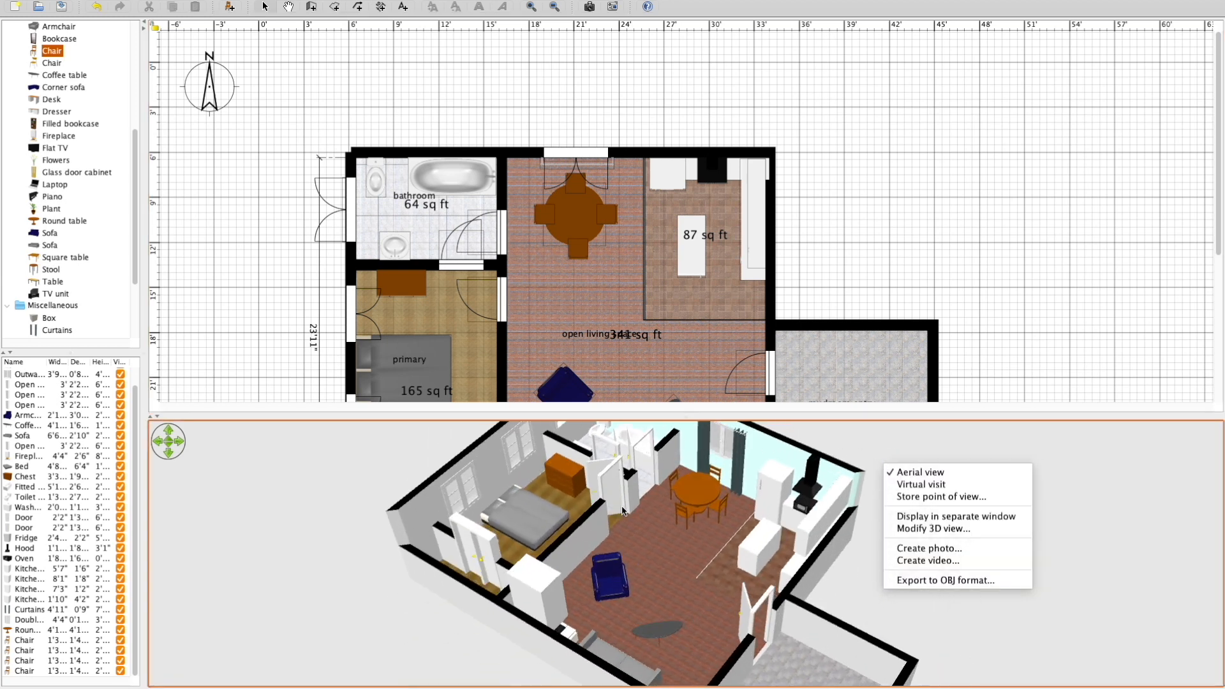
click(835, 586)
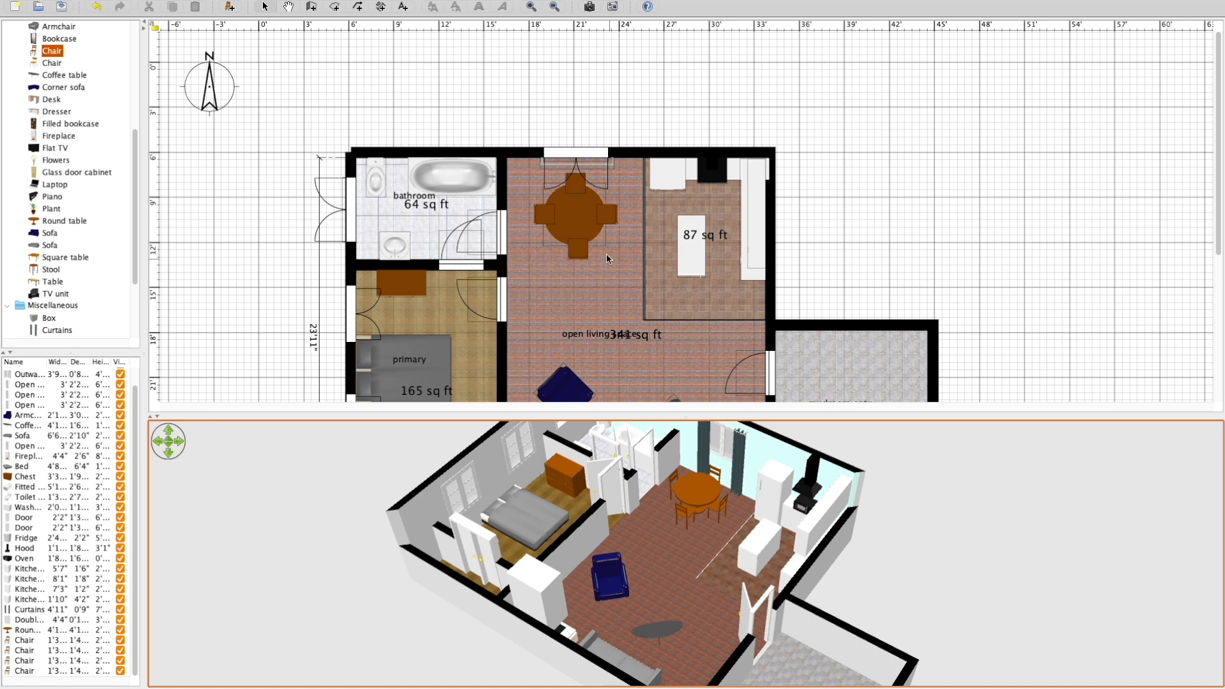
click(503, 217)
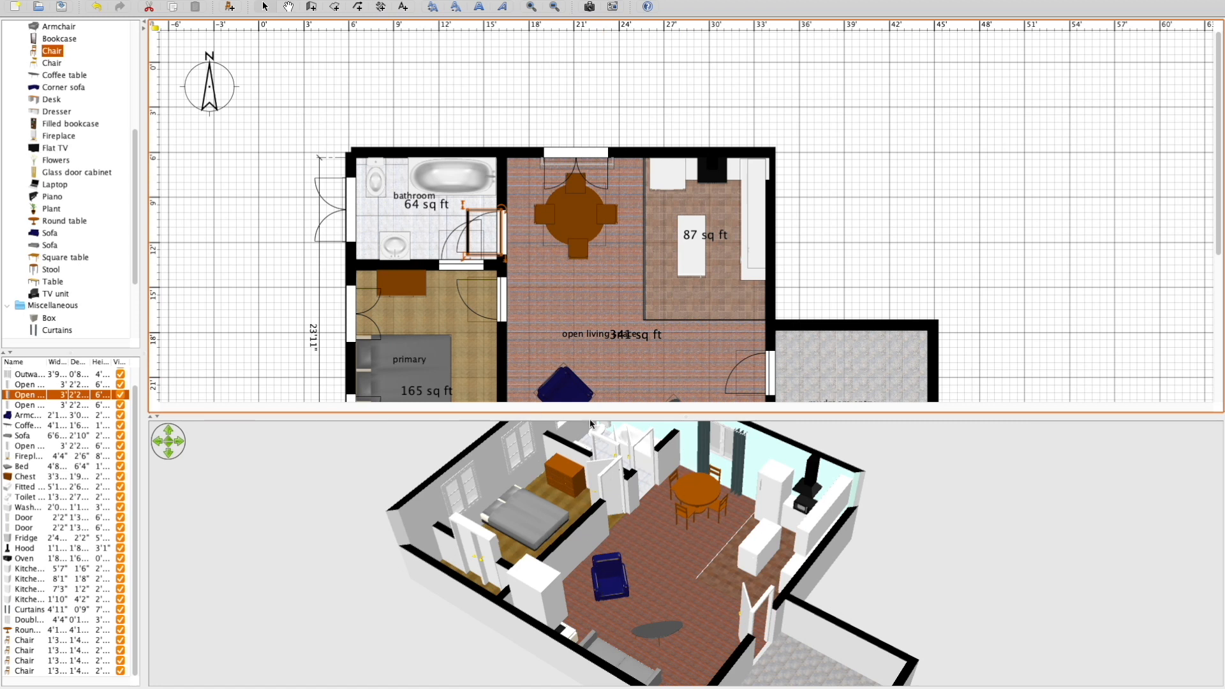
right_drag(974, 442, 699, 541)
click(856, 565)
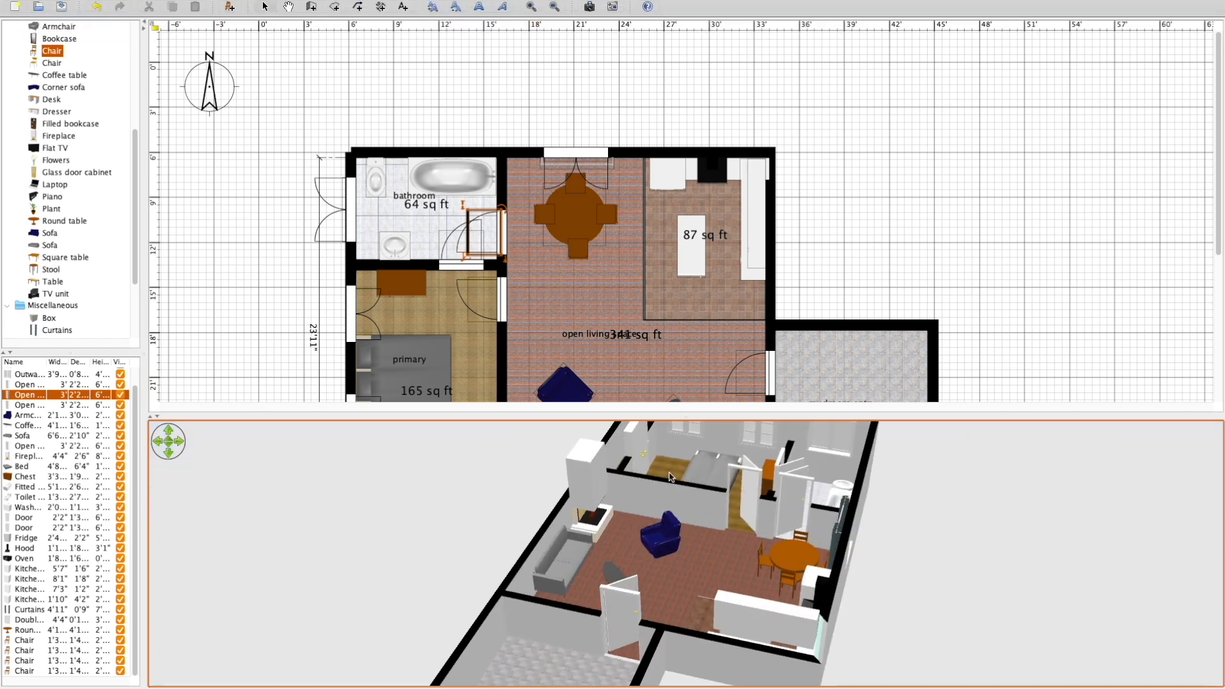
Try to create and save a photo of the 3D aerial view at 1,606 by 1,205 pixels in 4:3 proportions.
mouse_move(200, 4)
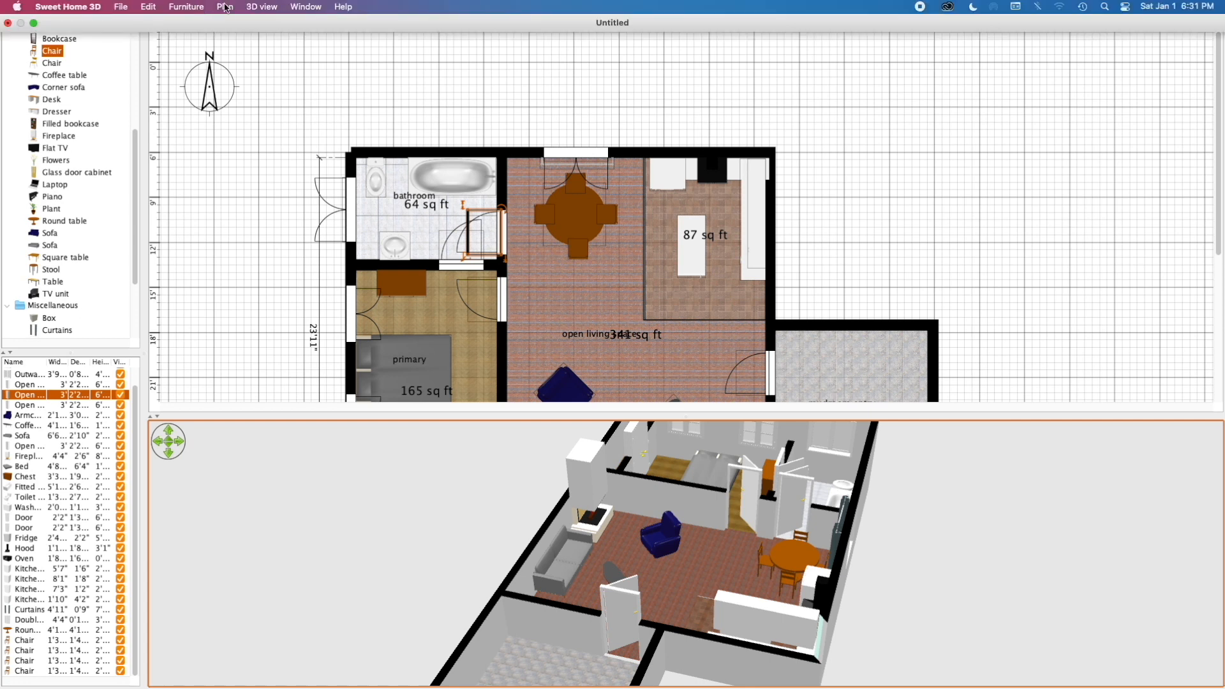
click(262, 7)
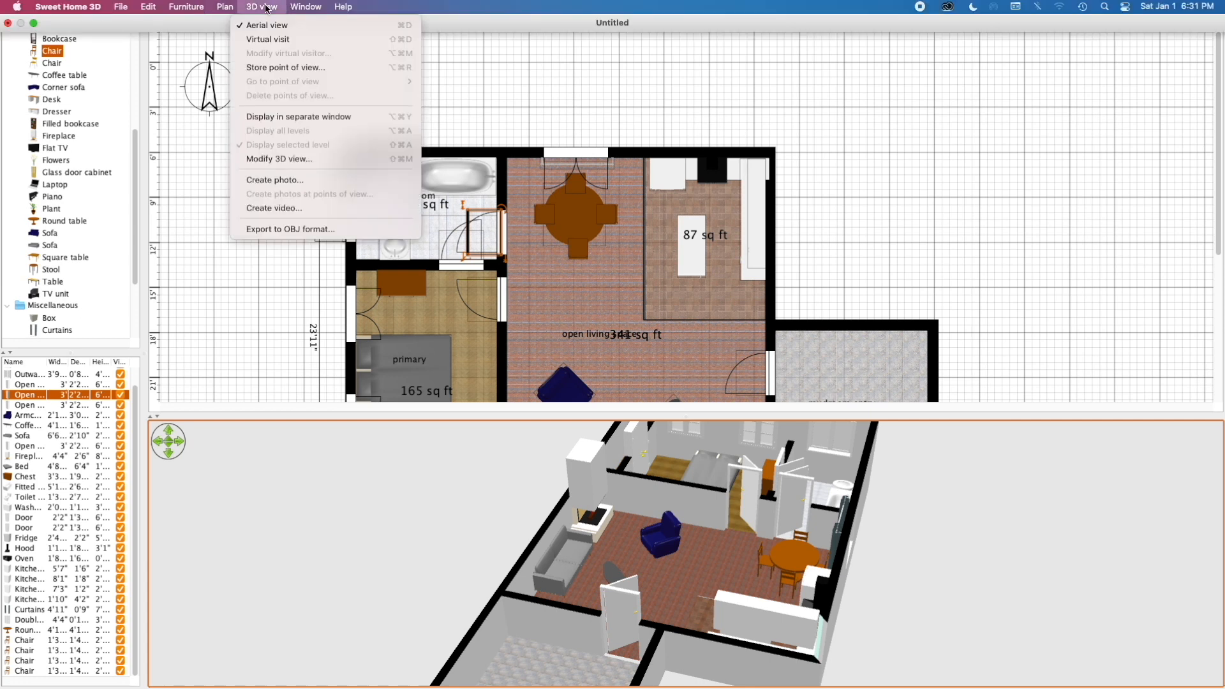
click(289, 182)
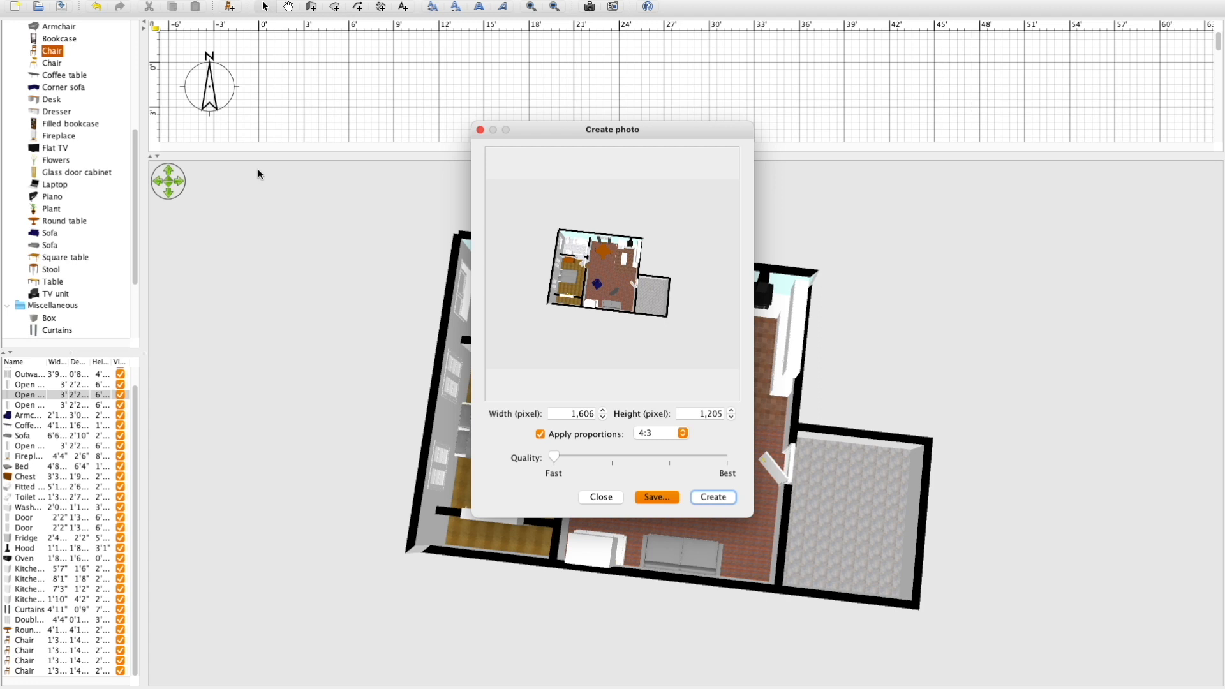
click(657, 501)
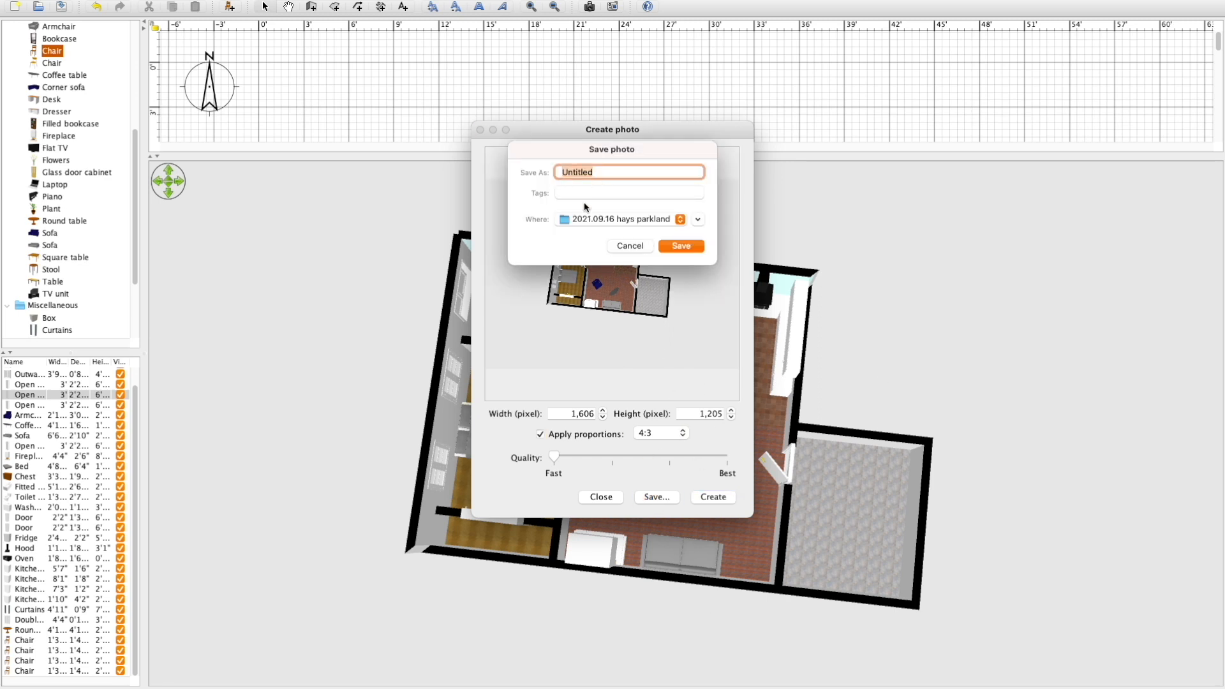
click(570, 171)
click(629, 246)
click(824, 259)
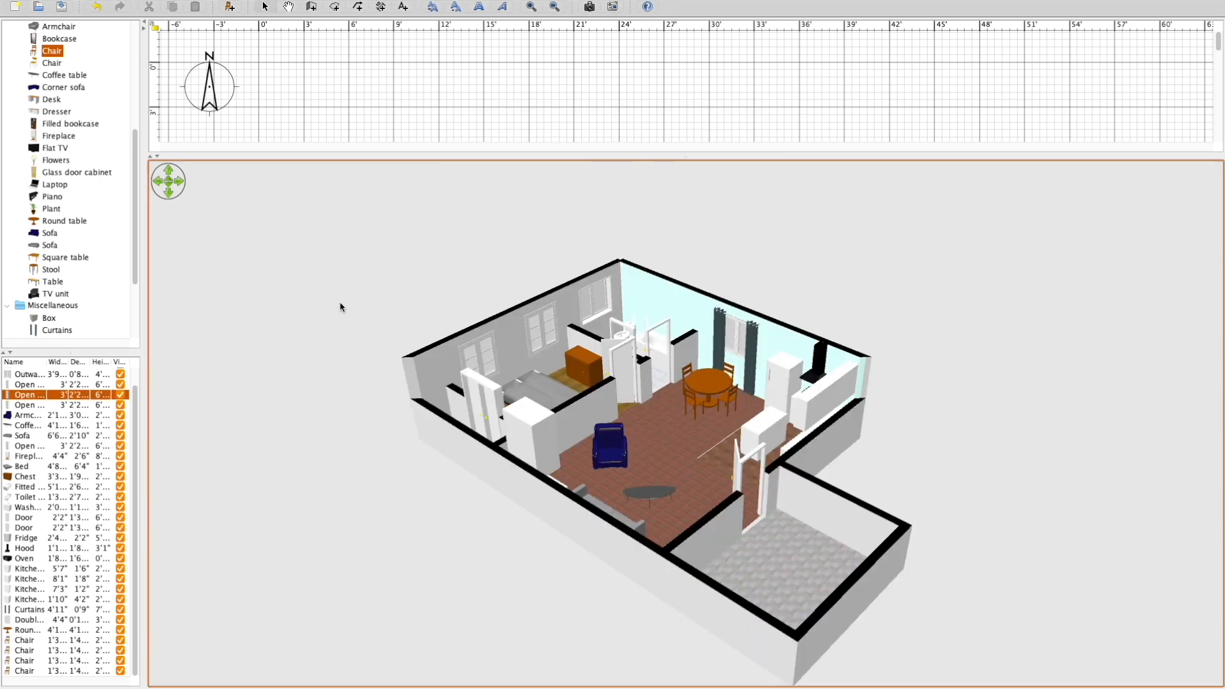
Collapse the Kitchen, Living room and Miscellaneous categories in the furniture catalog.
scroll(57, 83, down, 3)
scroll(65, 77, up, 9)
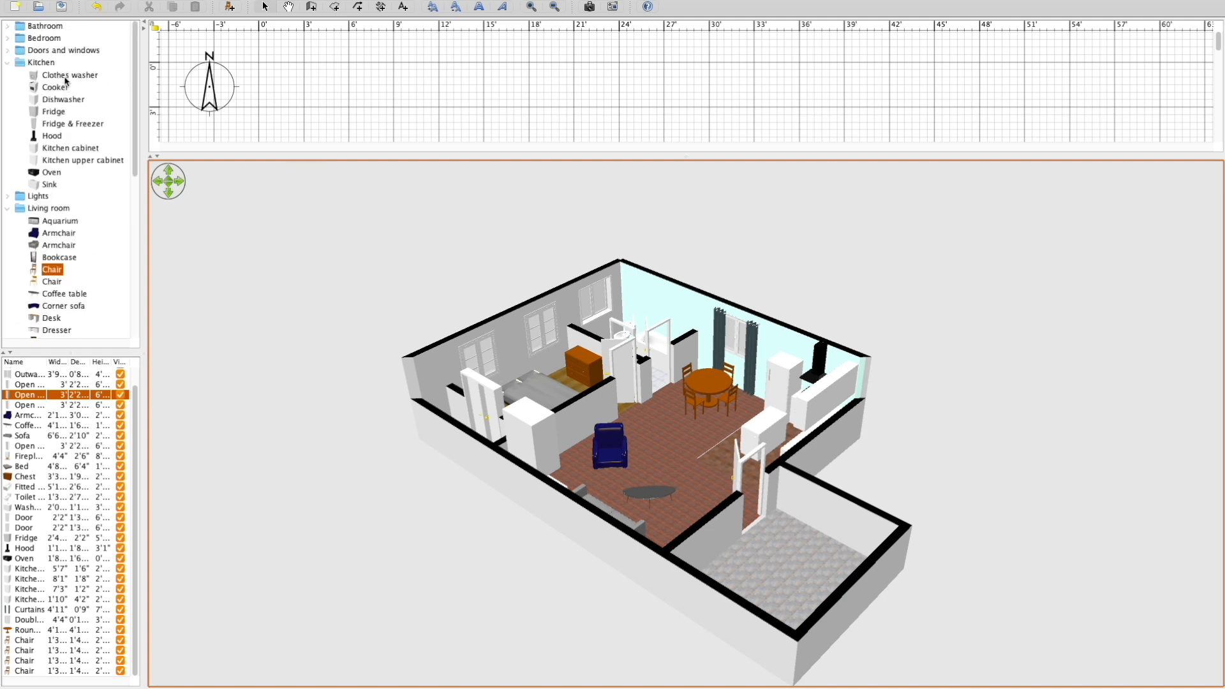
click(7, 63)
click(7, 63)
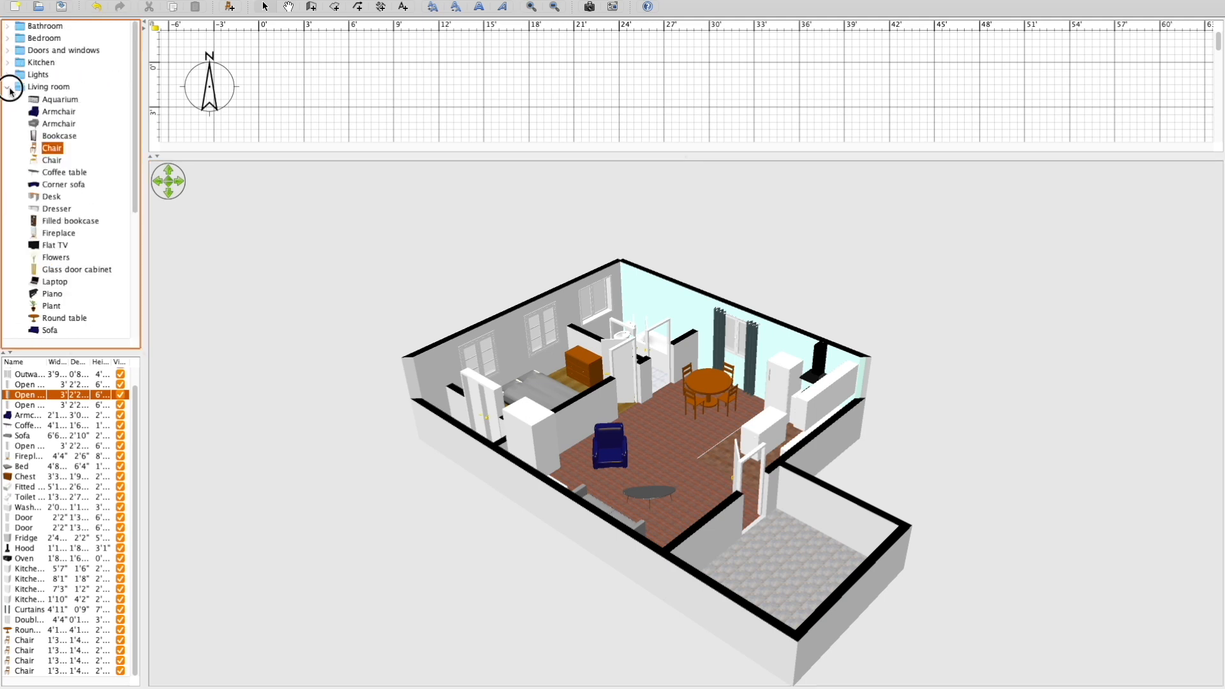
click(7, 86)
click(7, 101)
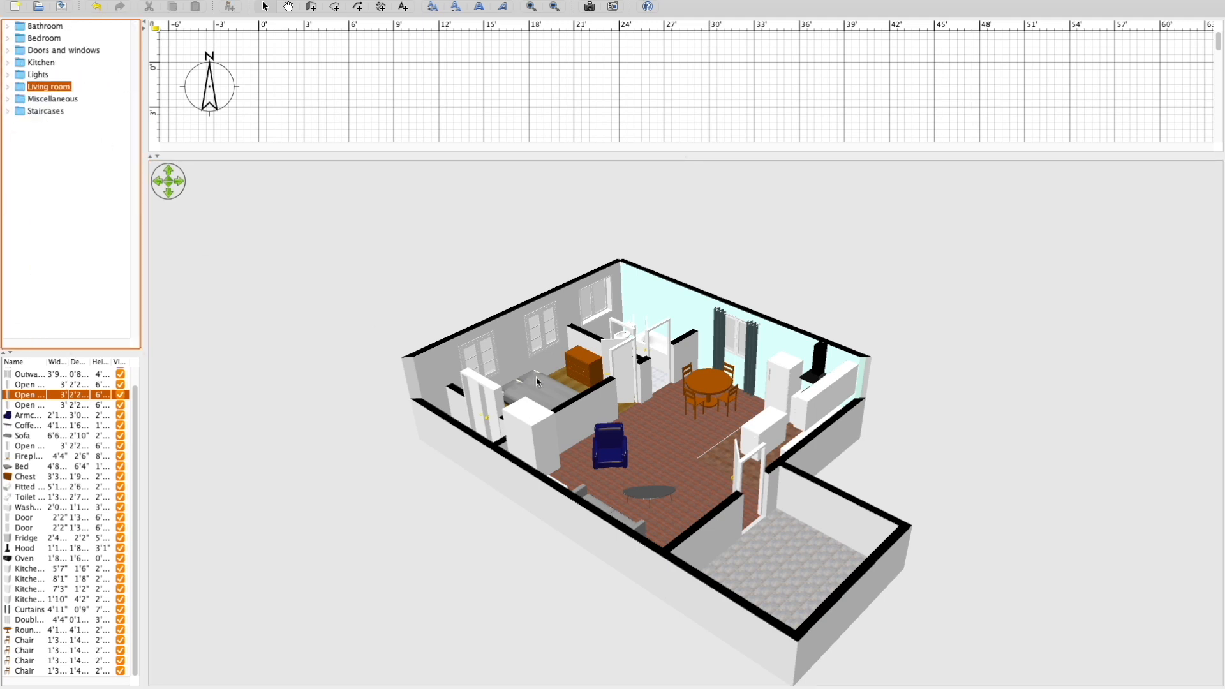
click(418, 298)
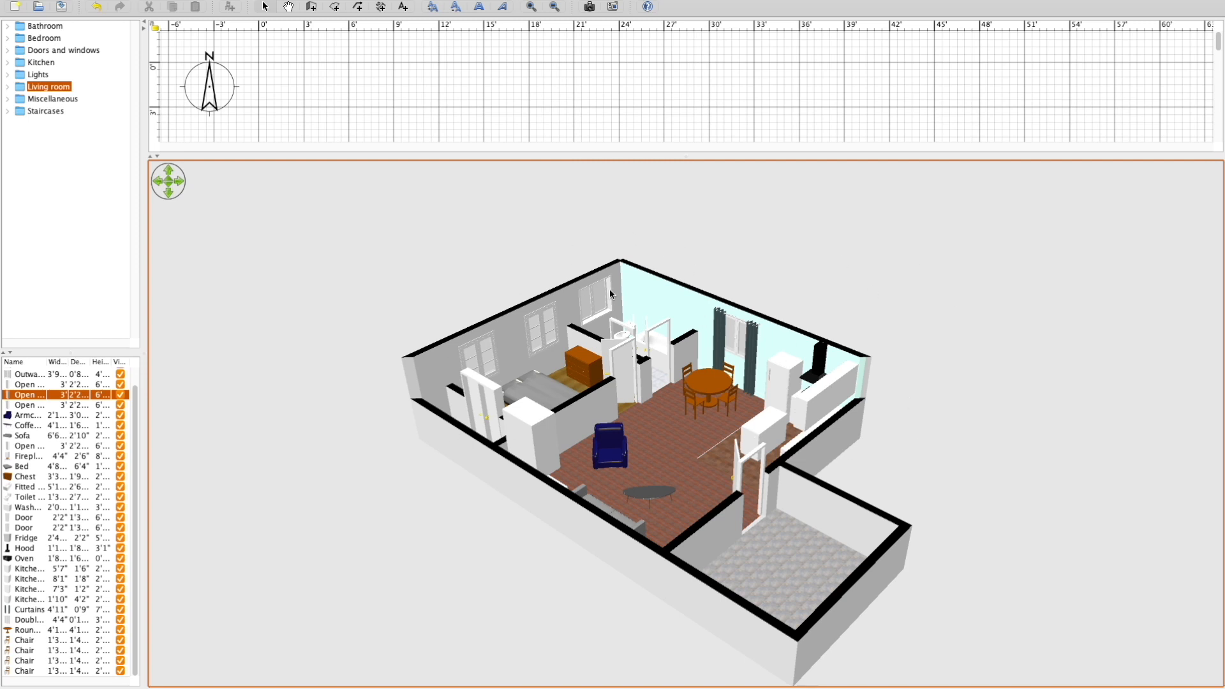
Look at the house through the virtual visitor's eyes and return to the aerial view.
right_drag(952, 288, 823, 398)
right_click(823, 398)
click(918, 449)
scroll(860, 380, up, 2)
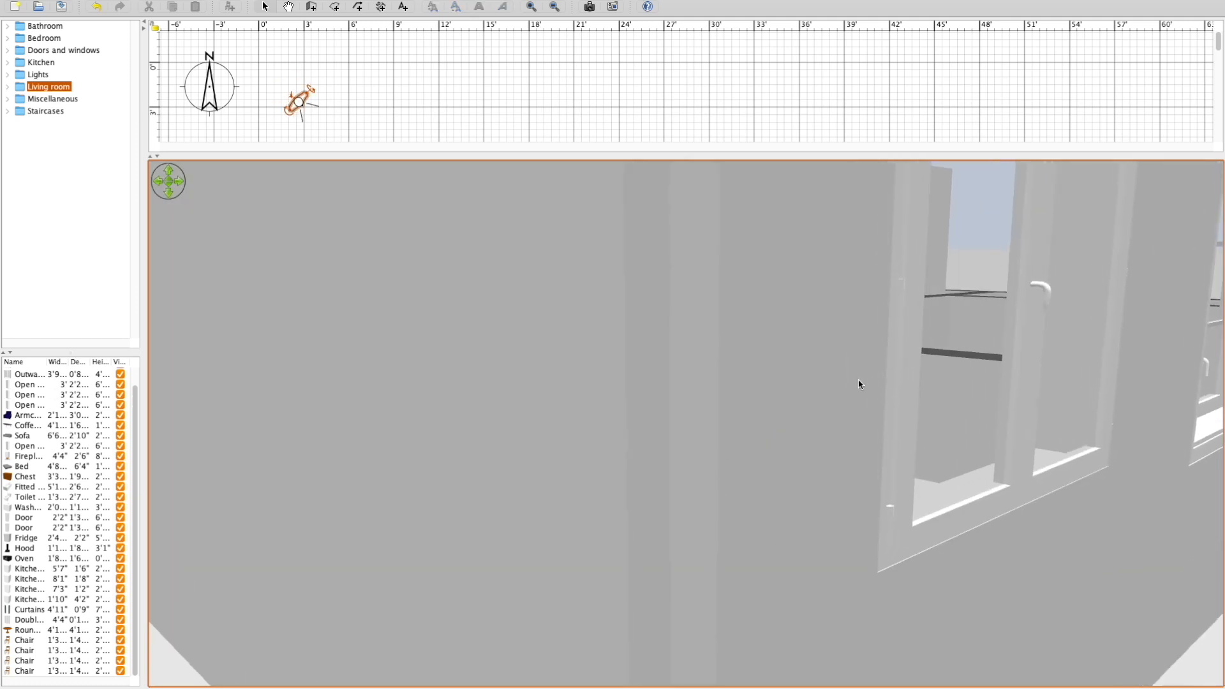
scroll(861, 381, down, 10)
drag(862, 381, 719, 381)
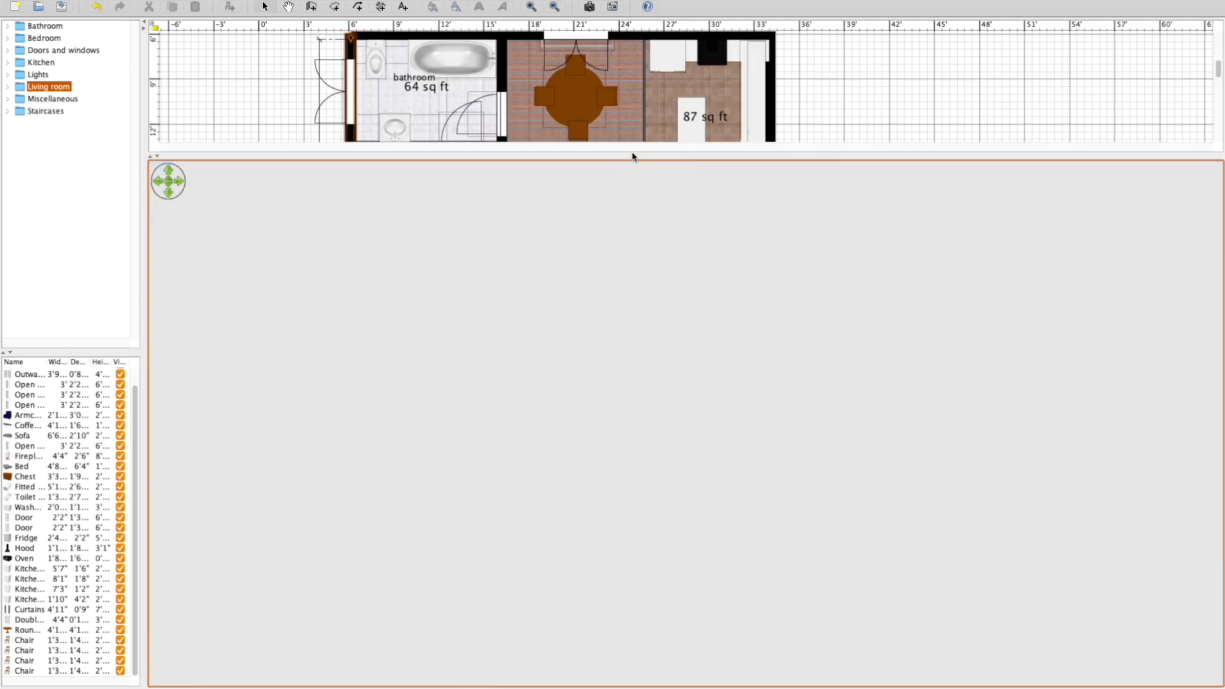
right_click(747, 381)
click(753, 385)
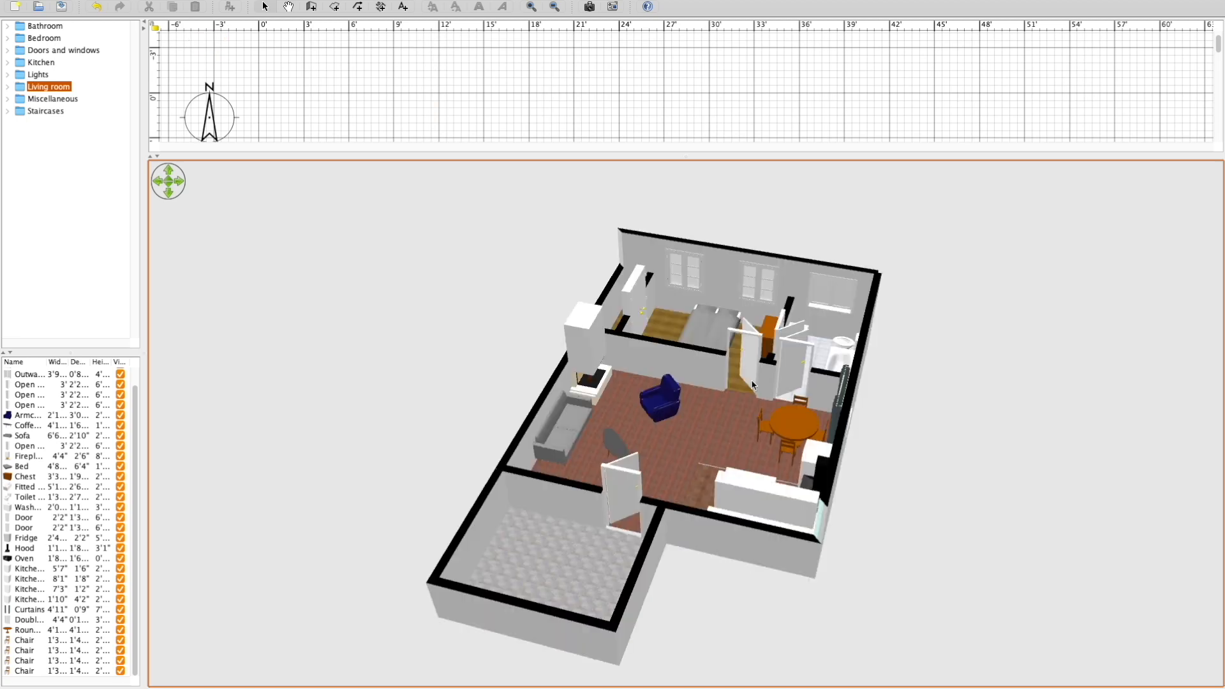
Examine the living space, dining set and kitchen up close in the 3D aerial view.
right_drag(613, 424, 682, 561)
scroll(638, 357, up, 5)
drag(638, 332, 668, 239)
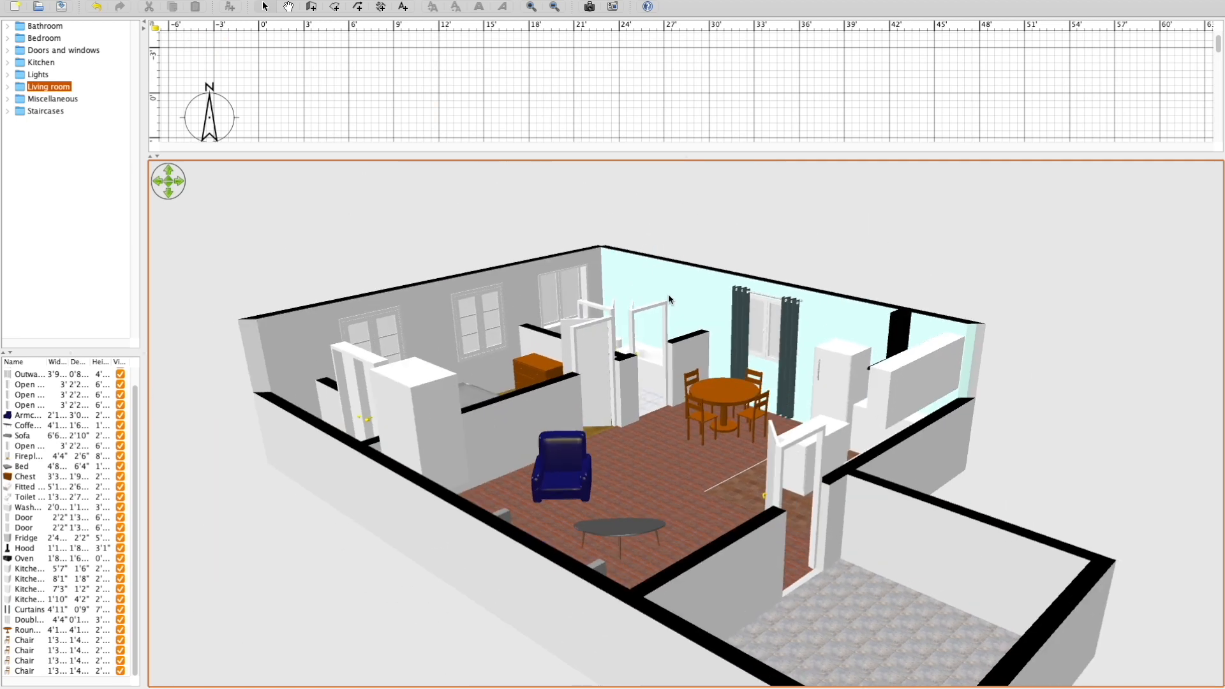
scroll(668, 293, up, 3)
scroll(666, 290, down, 4)
scroll(666, 289, down, 3)
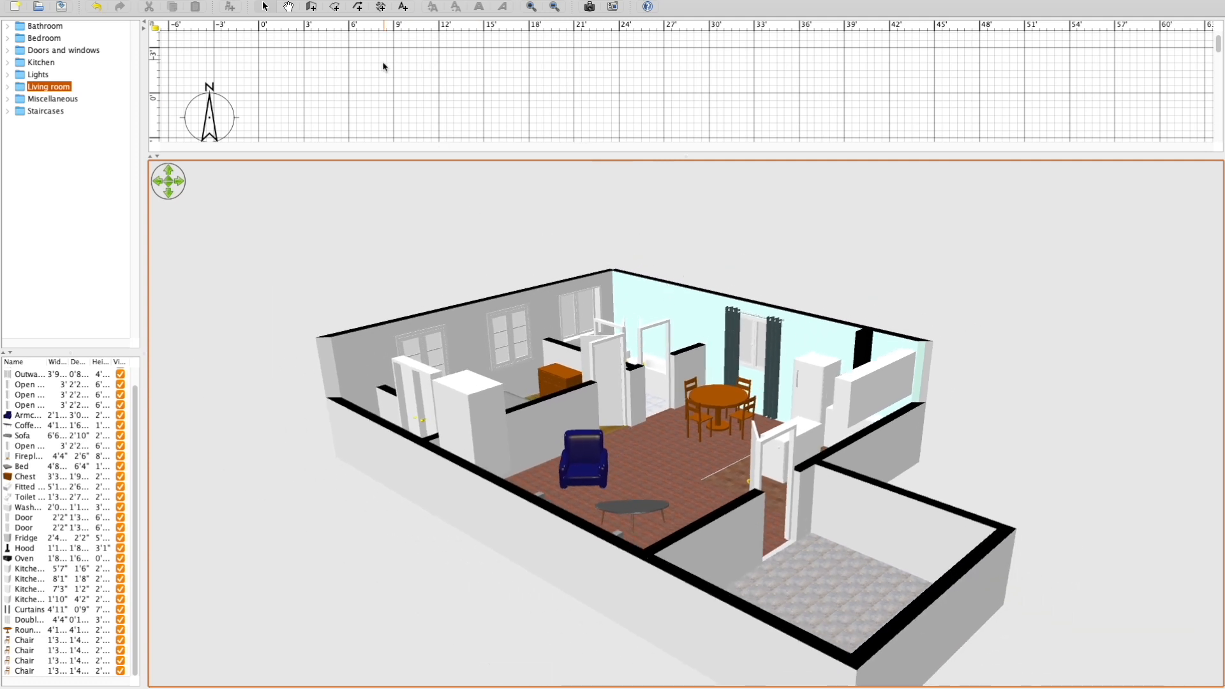
Enlarge the floor plan area to show the whole house and turn off the kitchen's area display.
mouse_move(284, 6)
drag(614, 155, 624, 645)
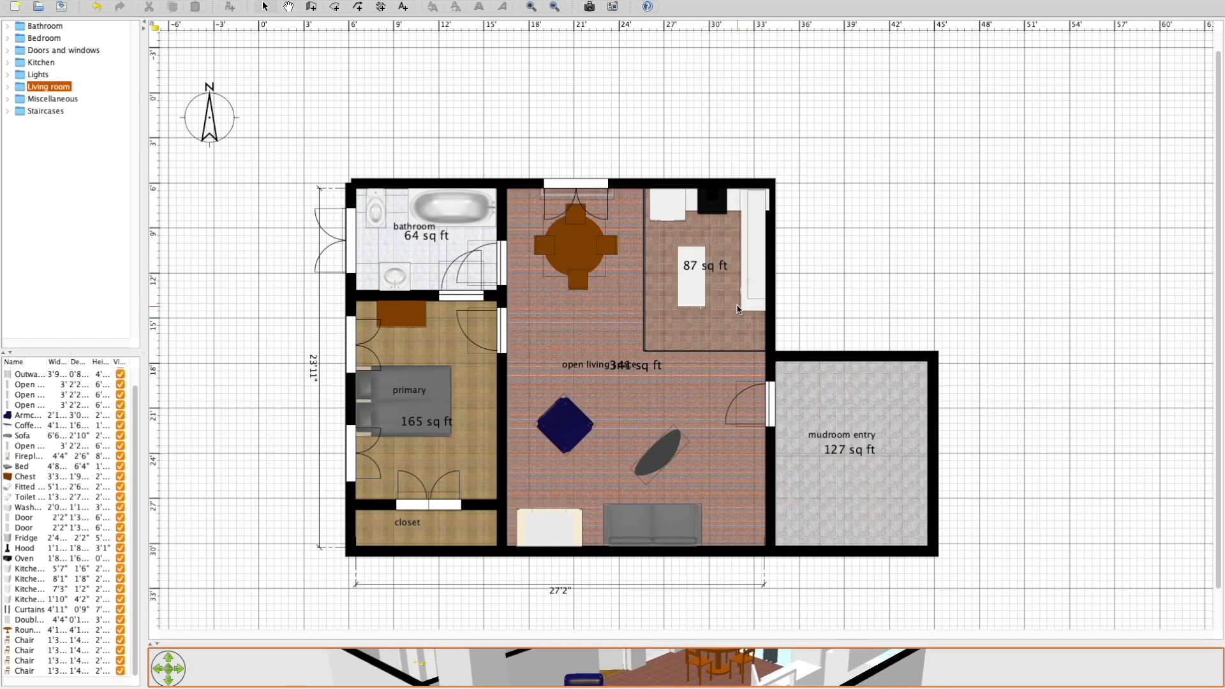
click(915, 263)
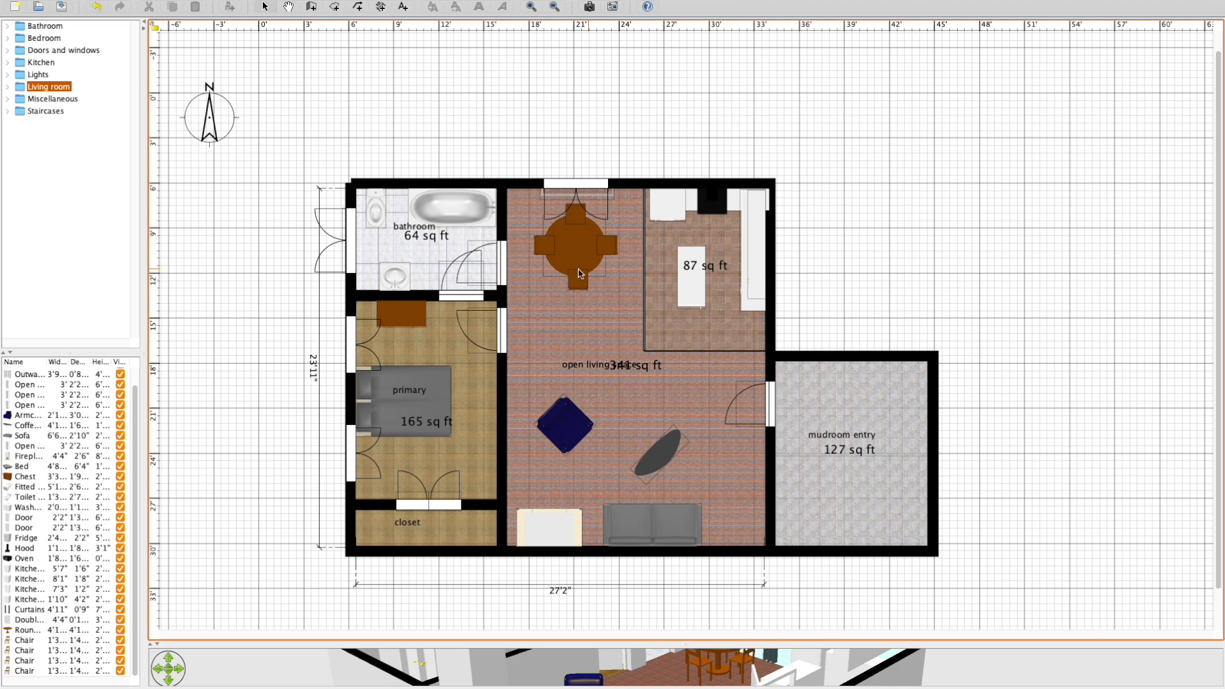
double_click(708, 271)
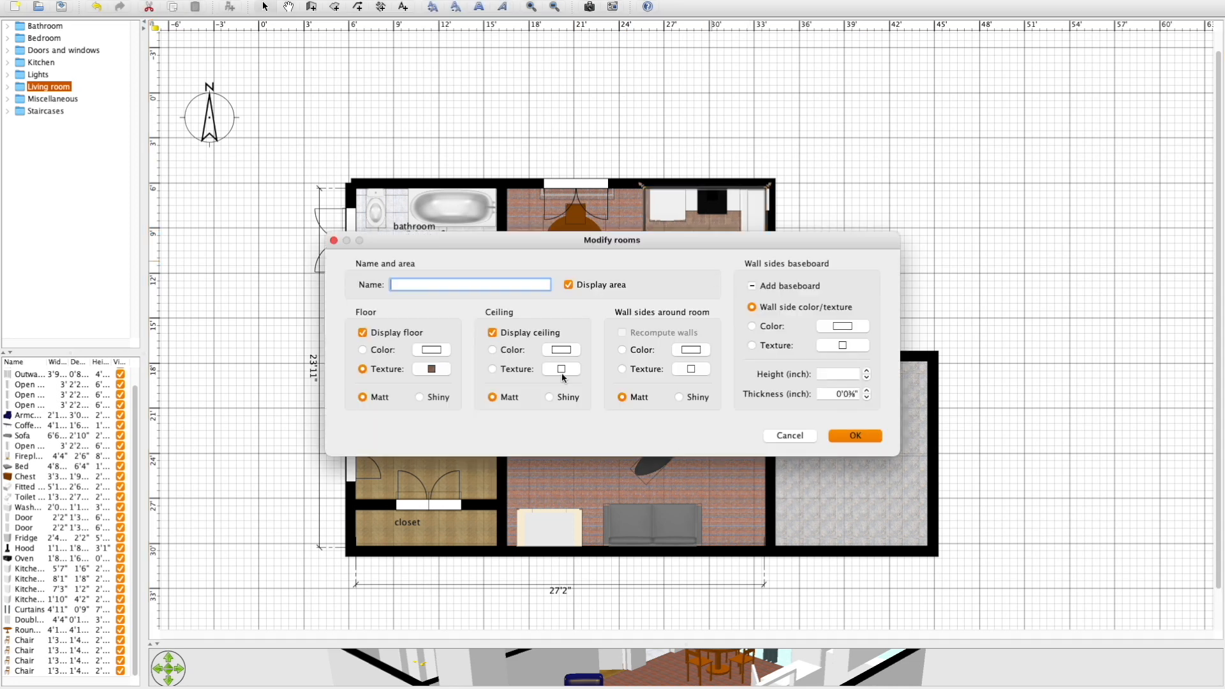
click(568, 284)
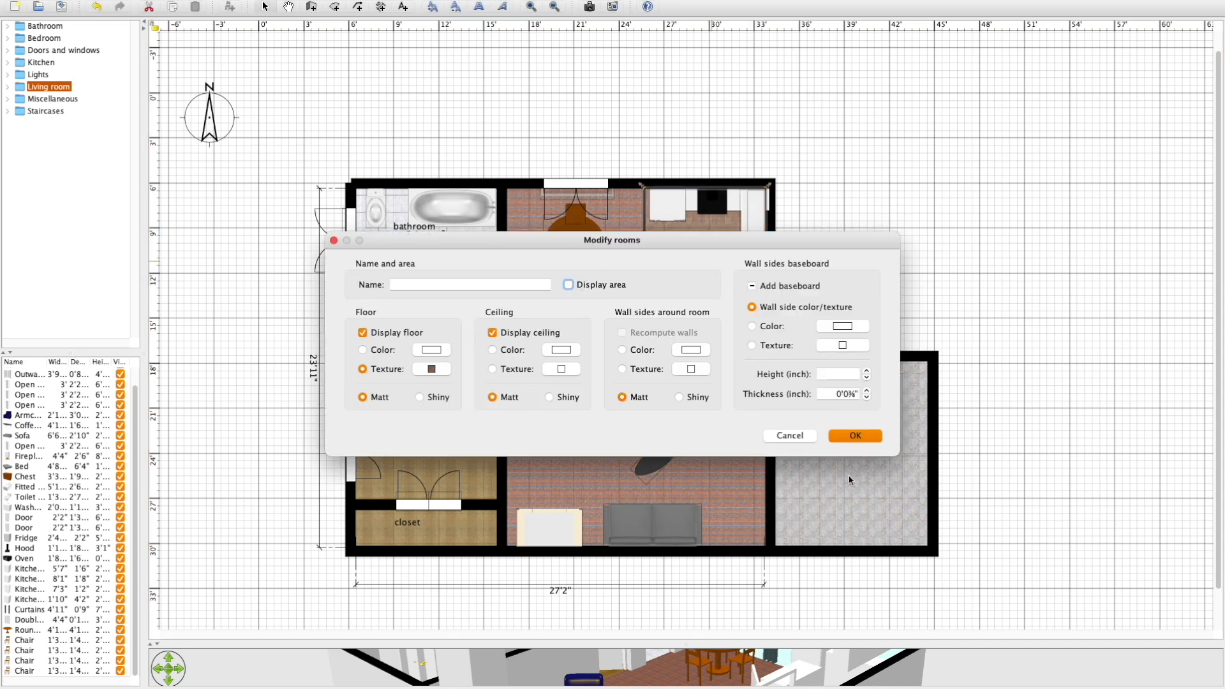
click(835, 436)
Turn off the area display of the mudroom and the open living space, and delete both rooms' name labels.
double_click(879, 401)
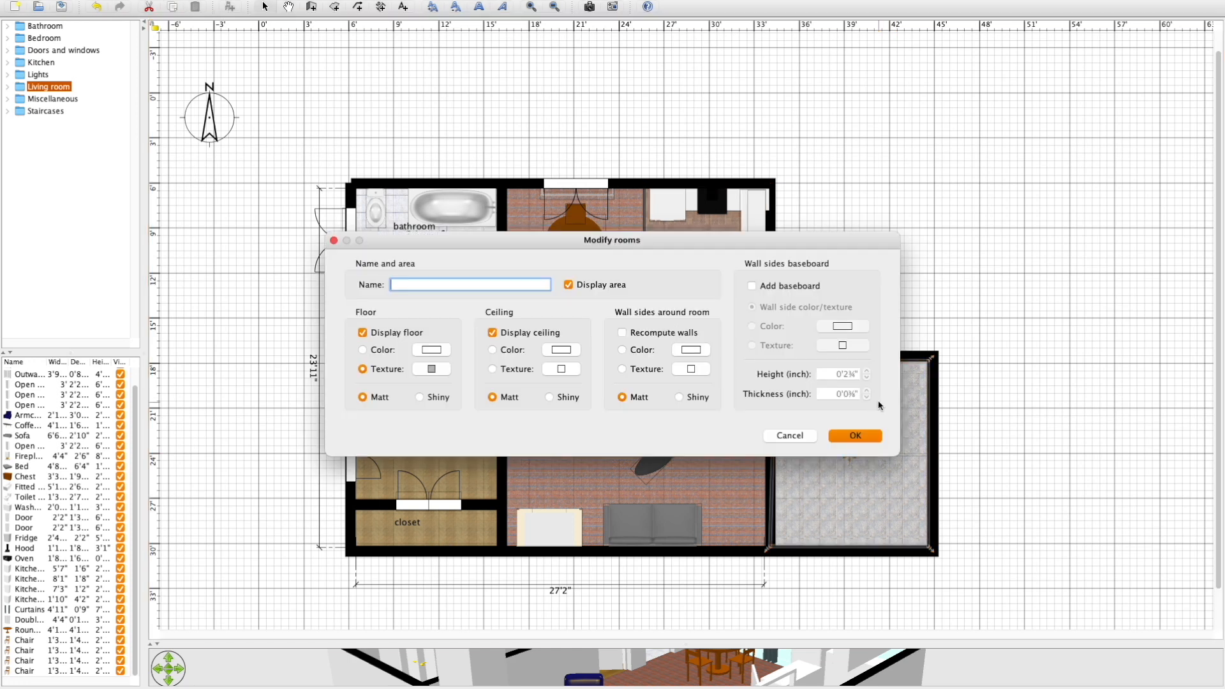
click(585, 285)
click(855, 434)
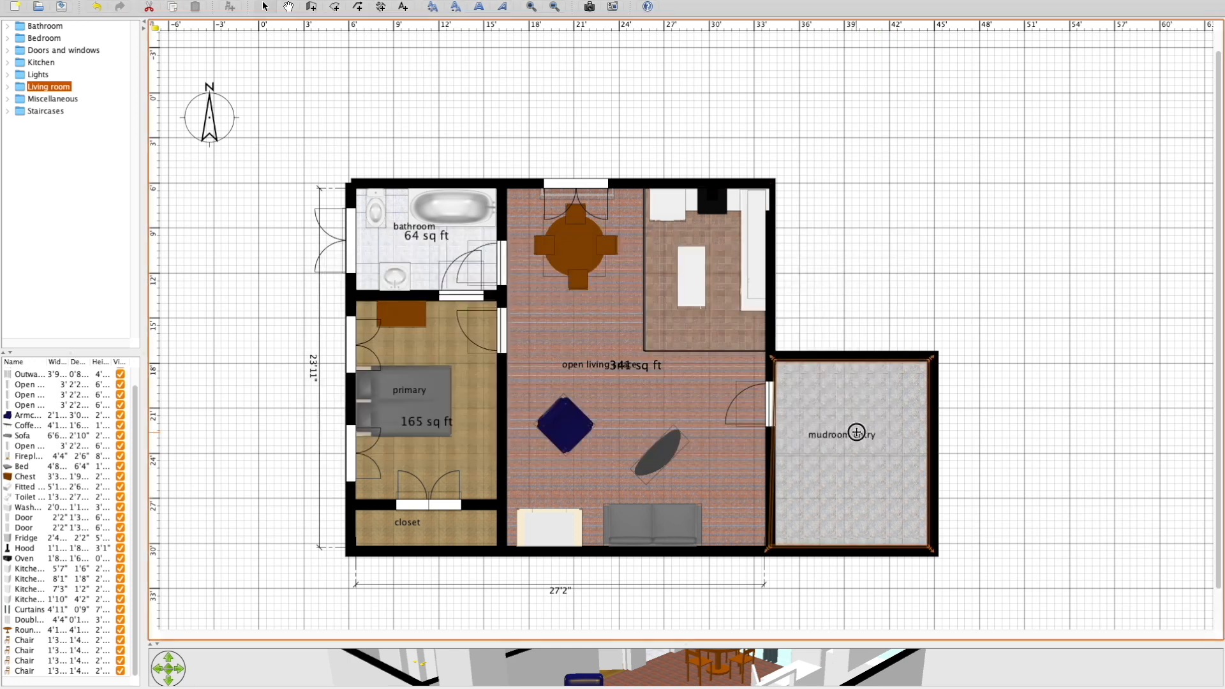
click(858, 436)
key(Delete)
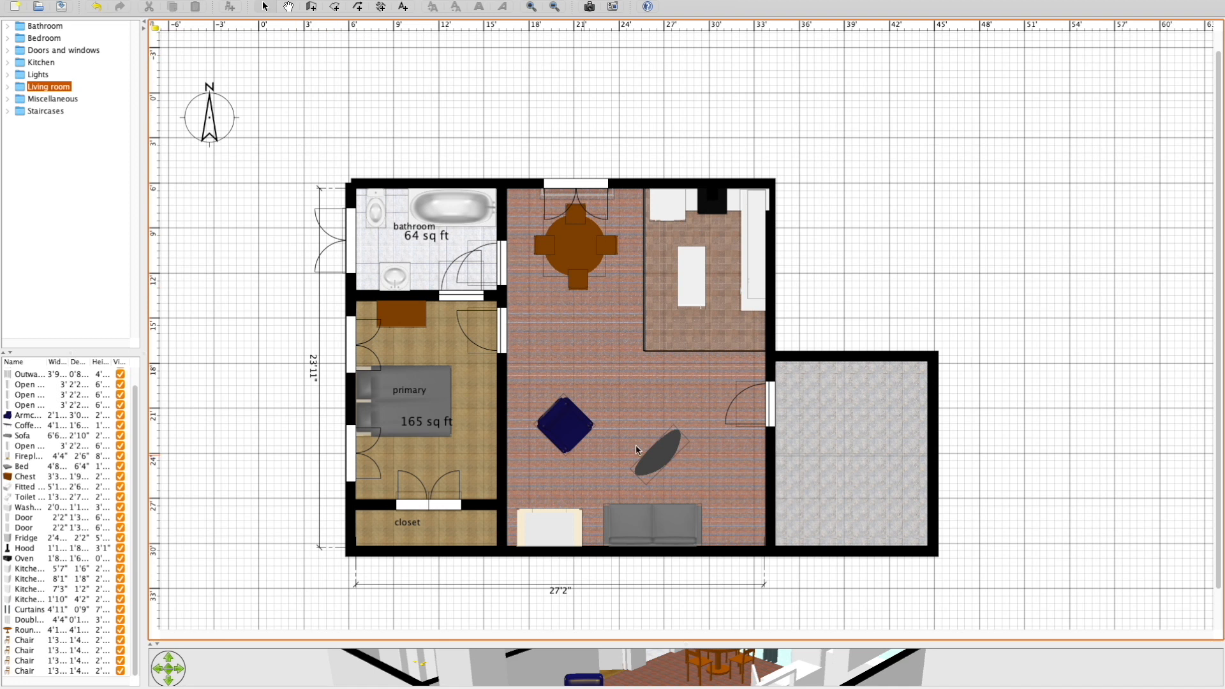
Export the house's 3D view to OBJ format.
click(248, 7)
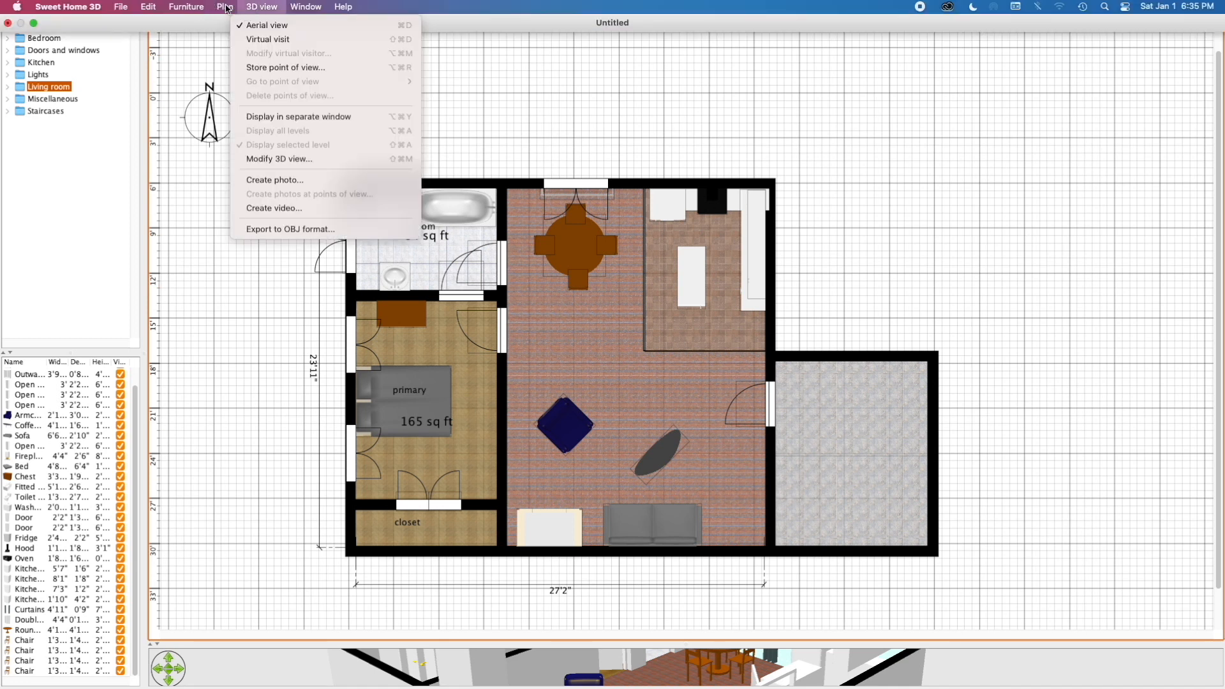
click(273, 495)
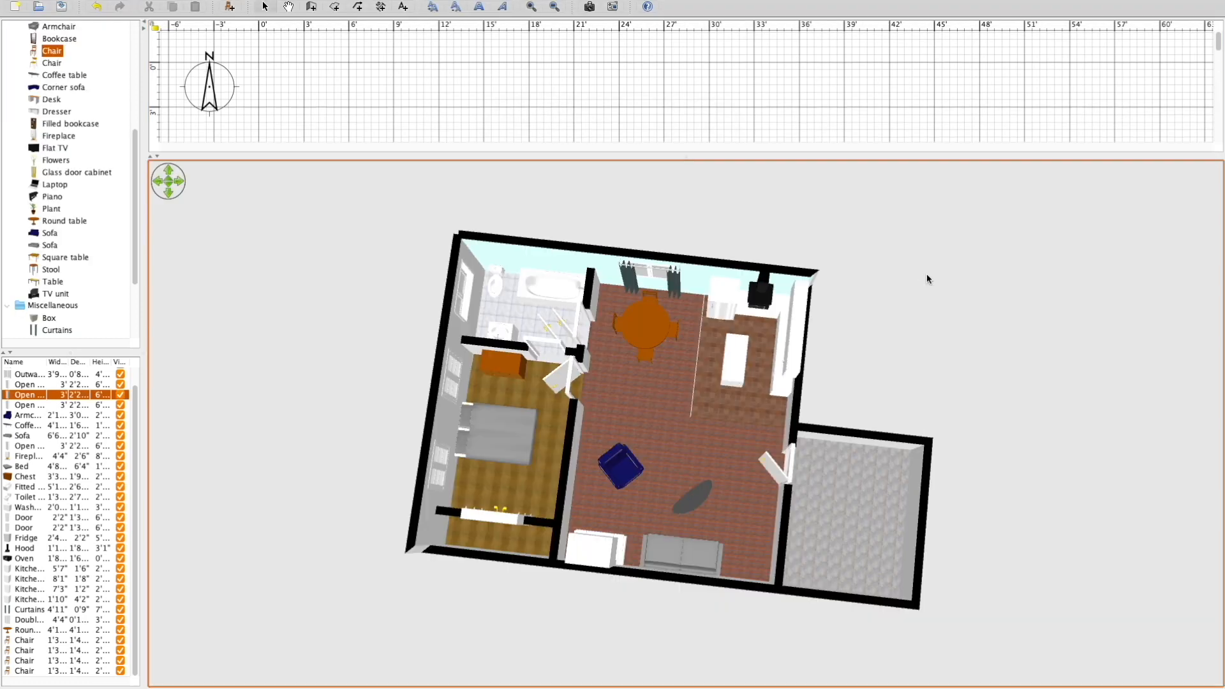
right_drag(897, 345, 990, 204)
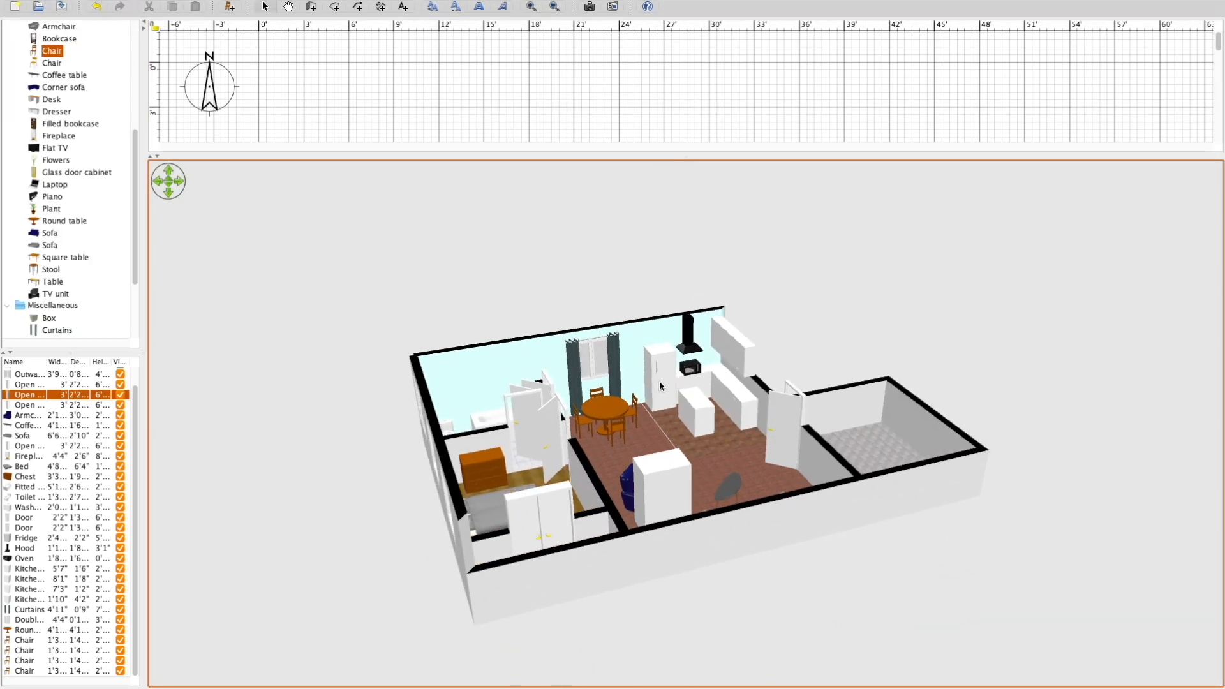
click(261, 7)
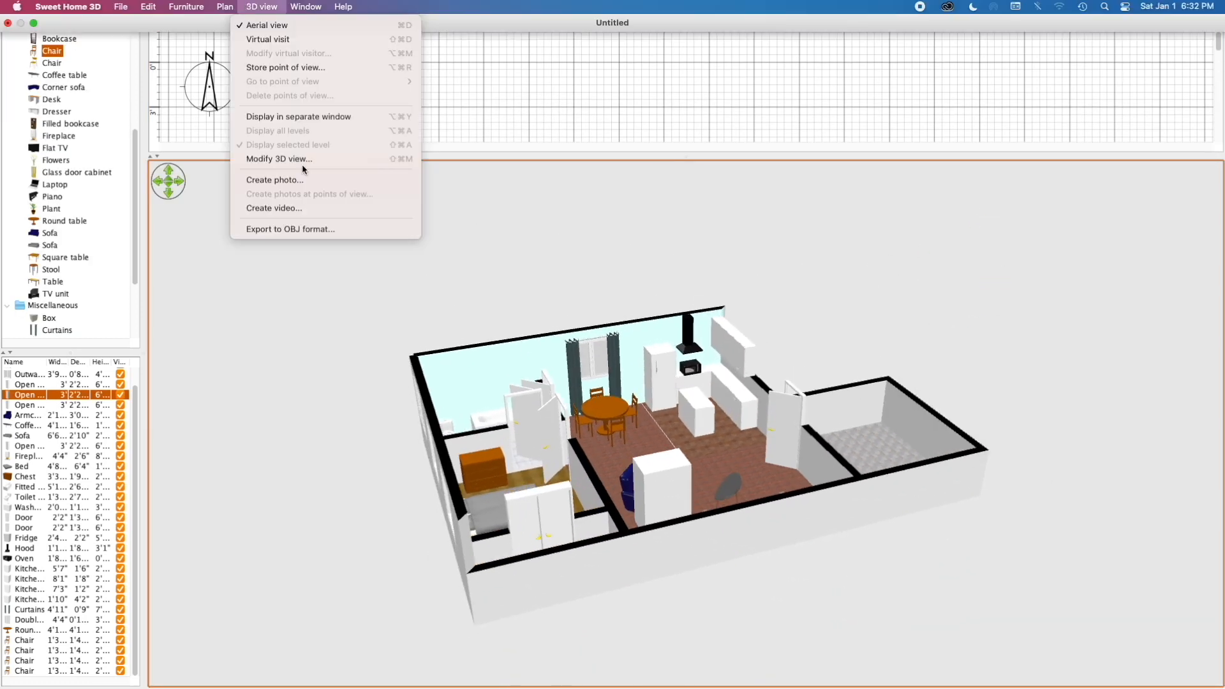
click(287, 229)
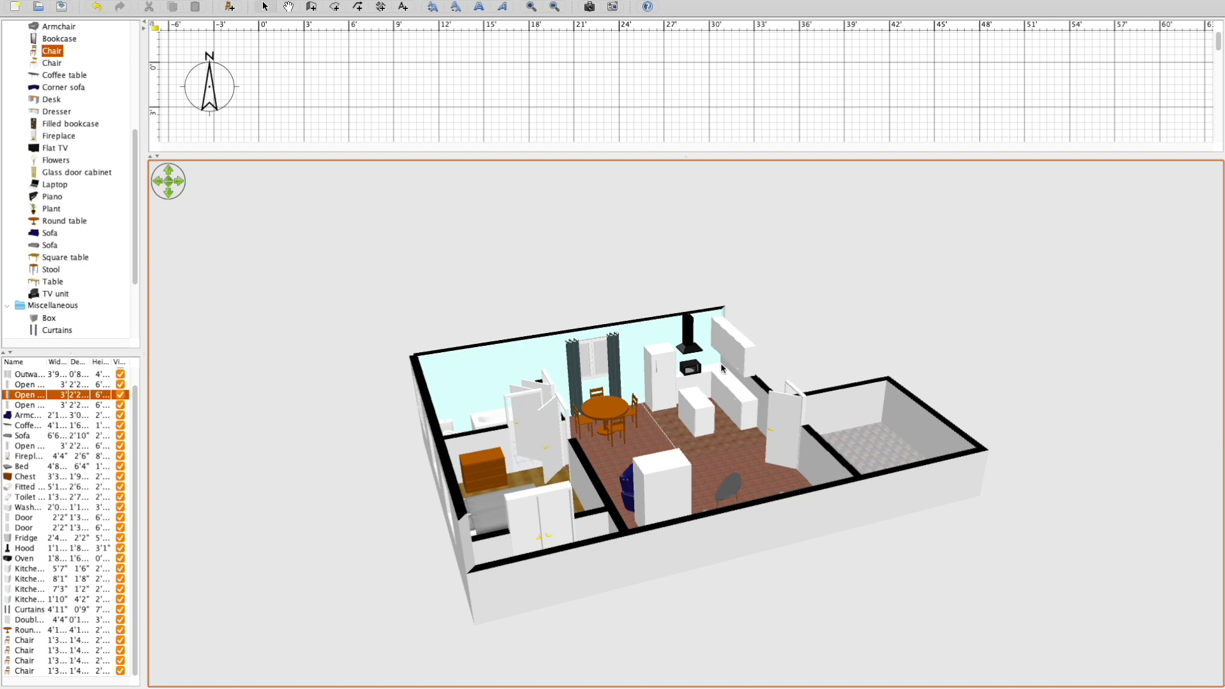
Switch to Blender and delete the default cube, camera and light from the scene.
right_drag(933, 263, 743, 283)
click(746, 239)
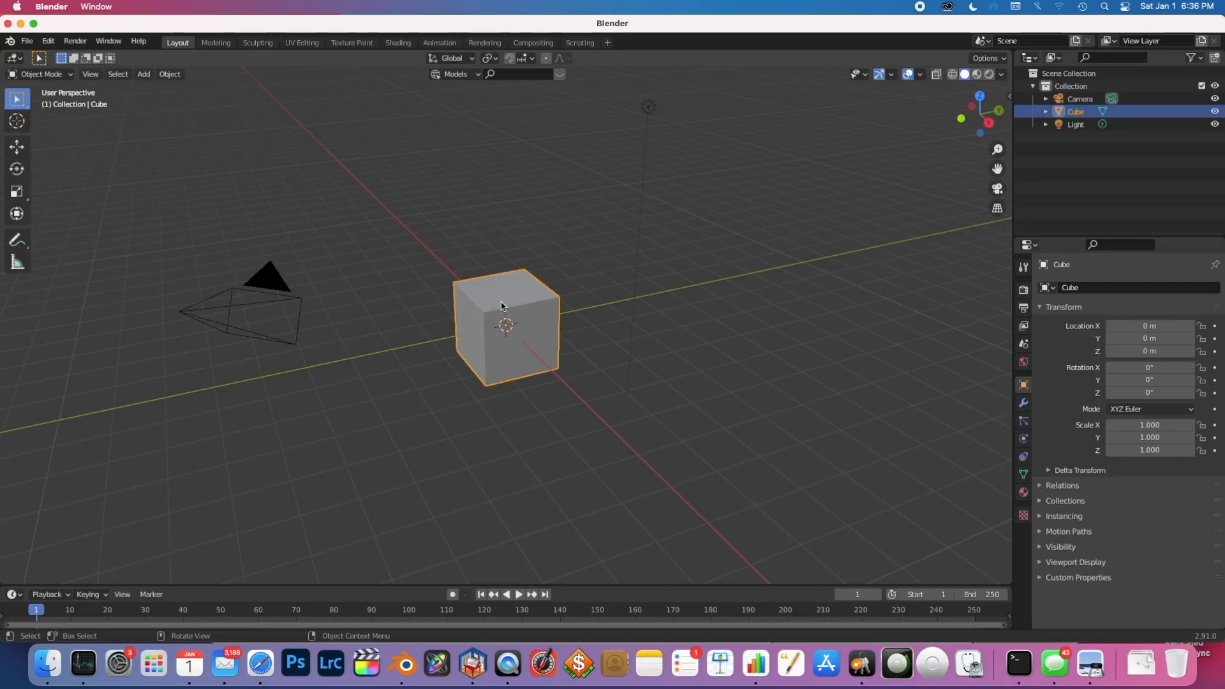
key(x)
click(504, 300)
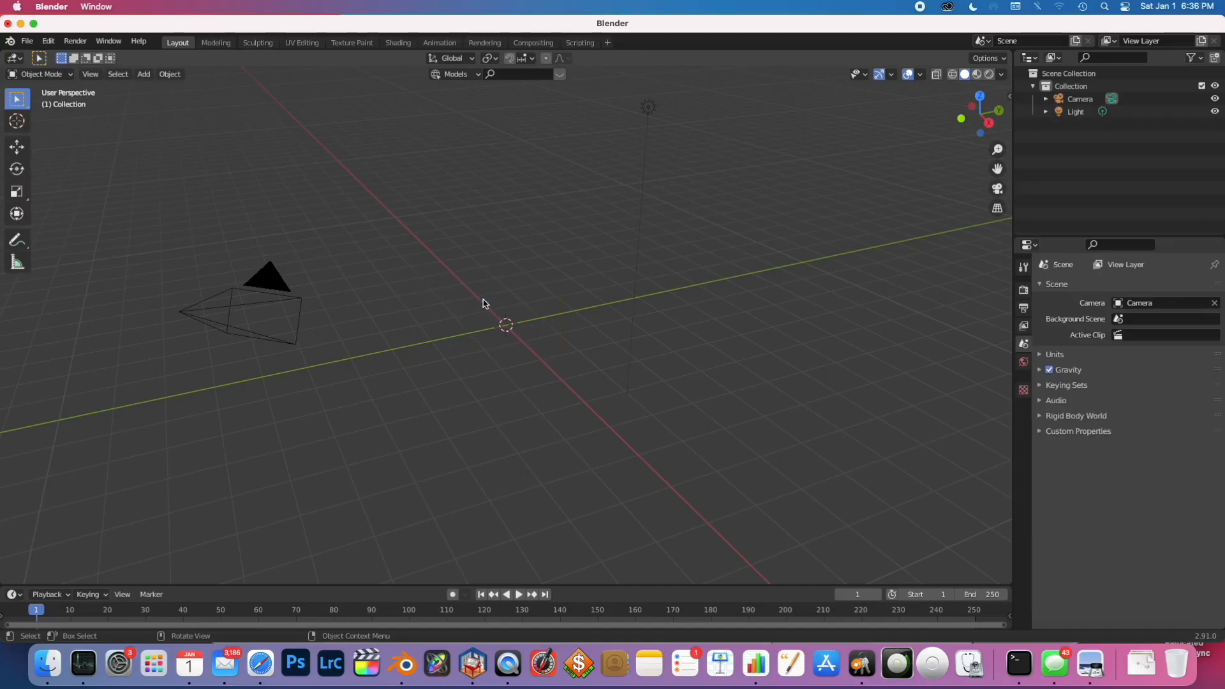
click(218, 313)
key(x)
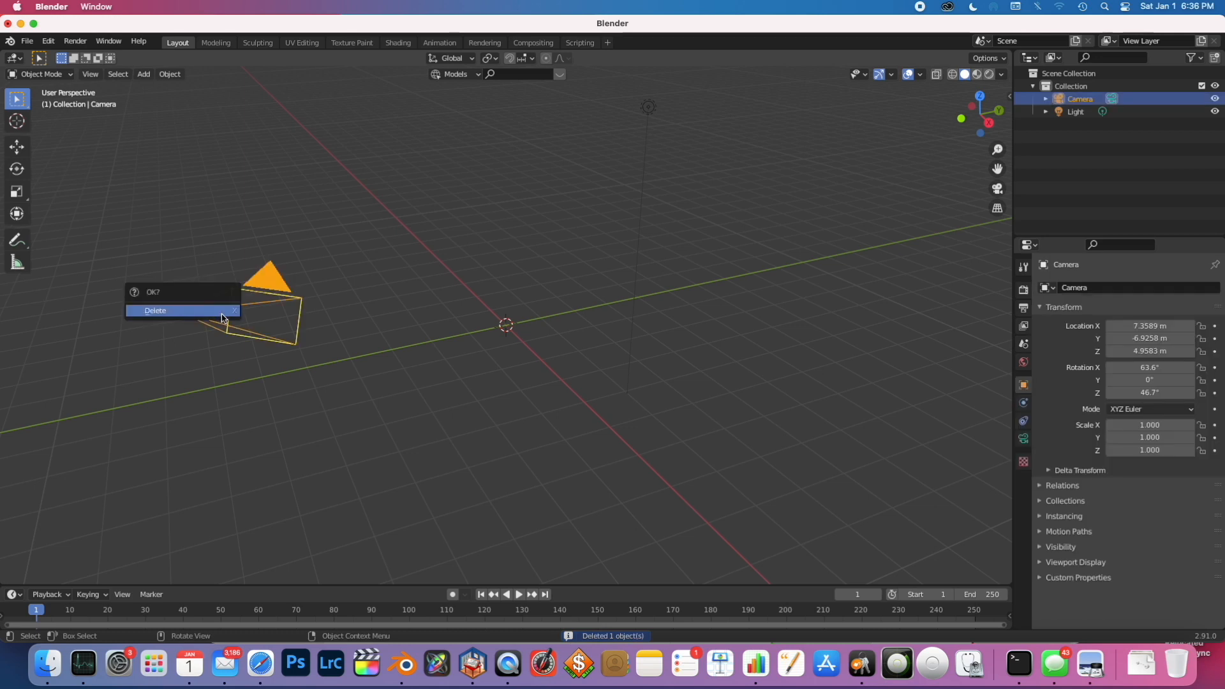
click(210, 311)
click(49, 41)
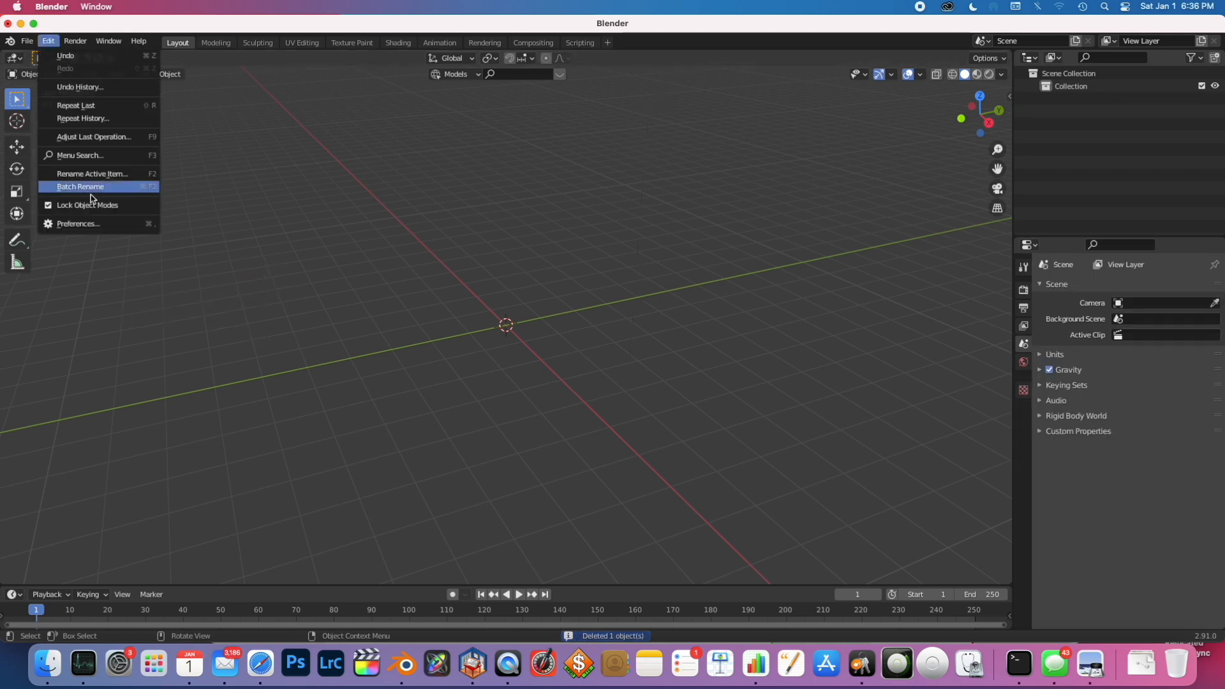
click(29, 44)
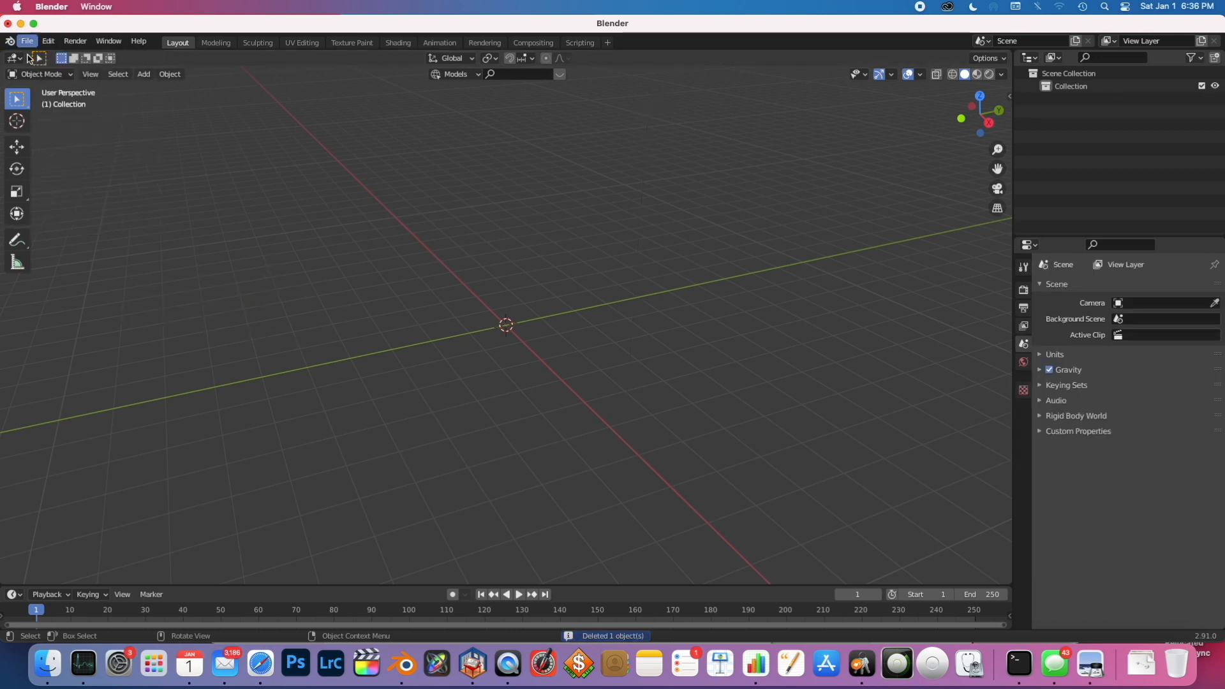
click(27, 41)
mouse_move(69, 213)
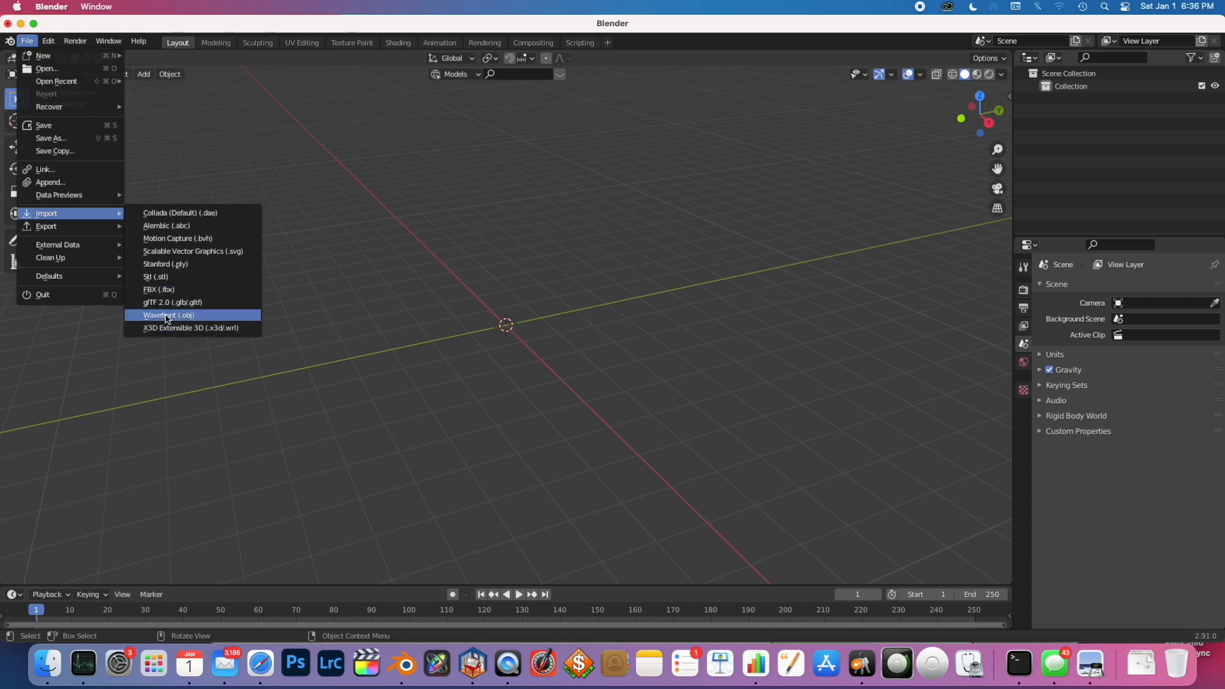
click(459, 234)
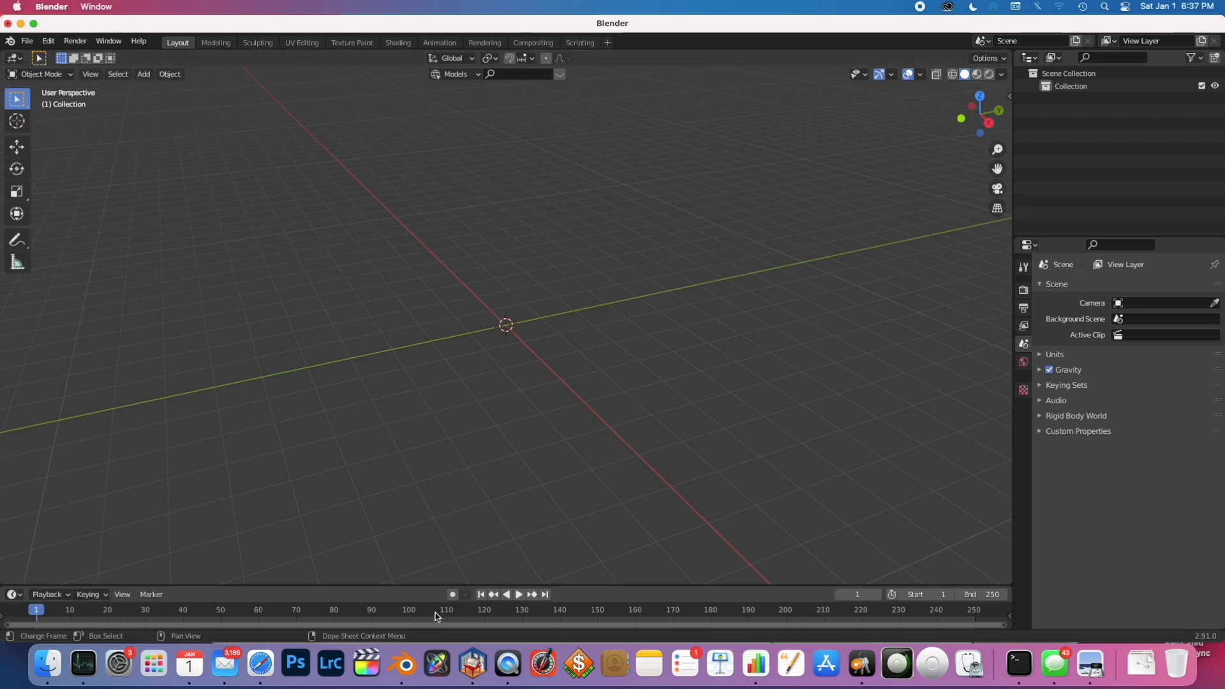
Switch to Sweet Home 3D and adjust the refrigerator's position beside the stove along the kitchen's north wall.
click(473, 662)
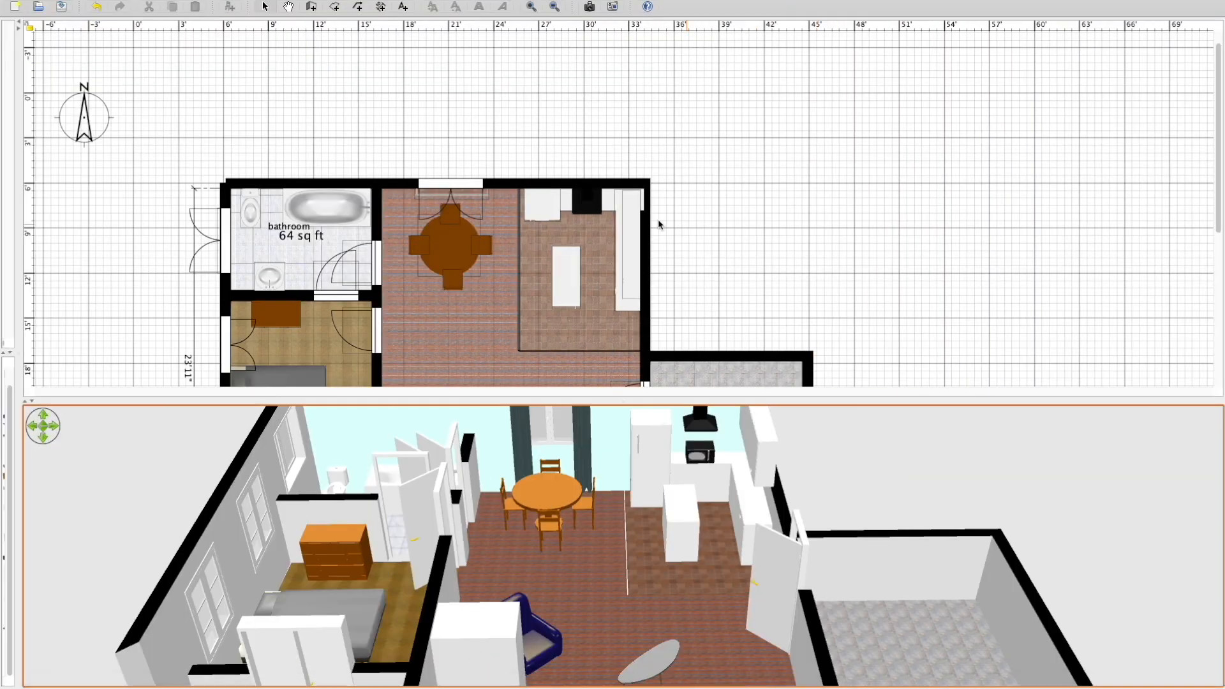
click(501, 184)
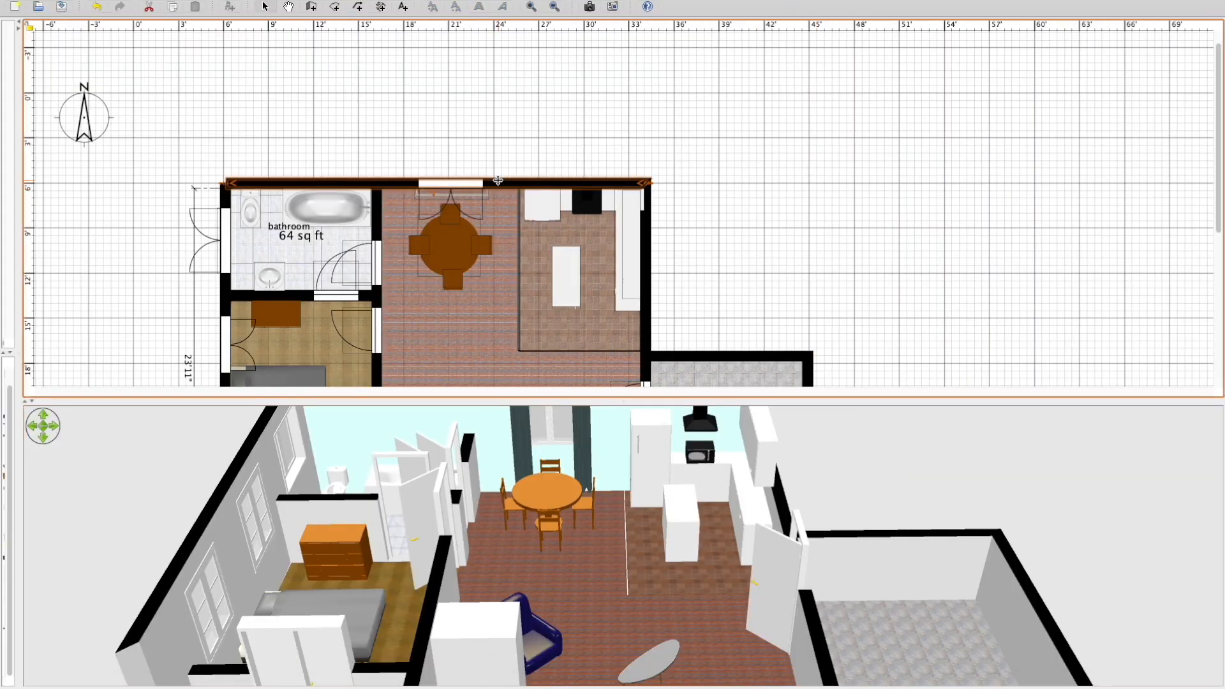
mouse_move(551, 206)
mouse_down()
mouse_move(561, 93)
mouse_move(558, 197)
mouse_up()
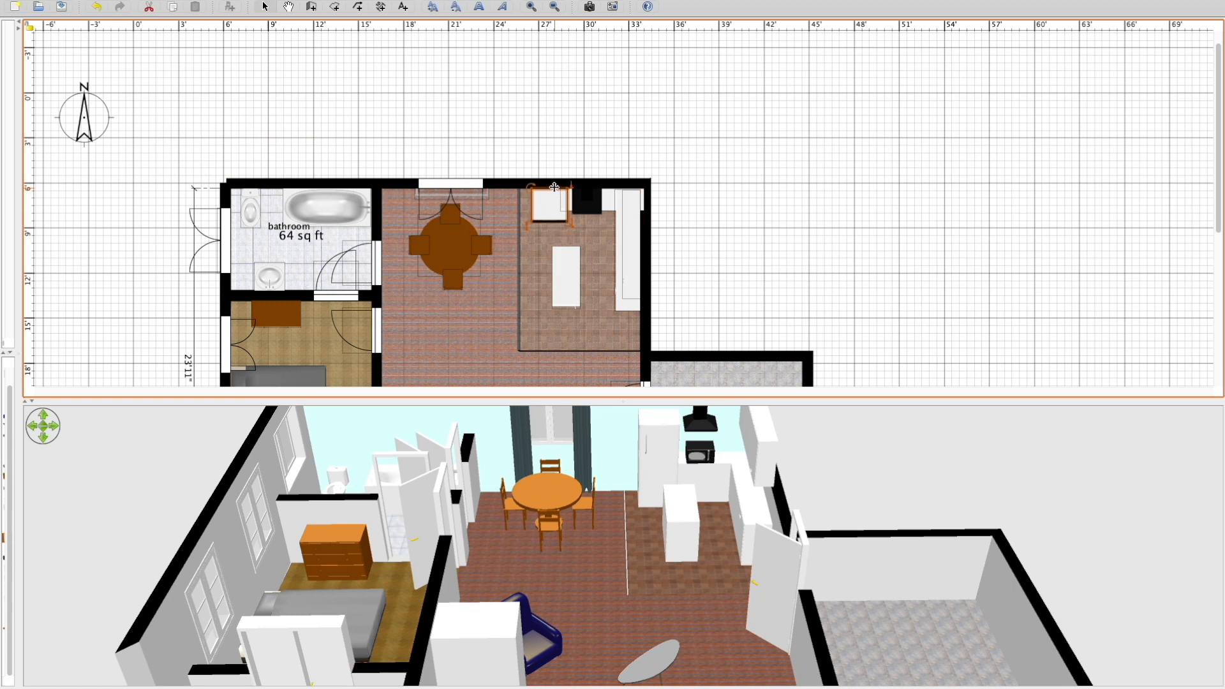
click(568, 133)
drag(546, 199, 539, 202)
click(564, 144)
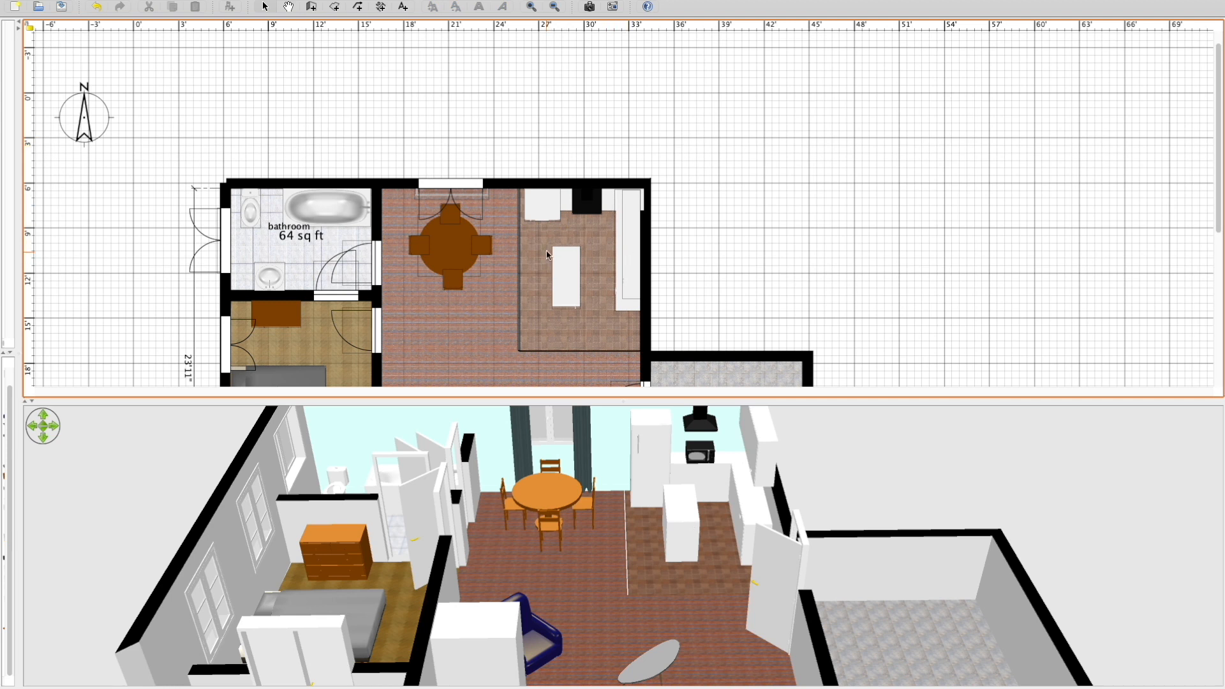
Rotate the living area's coffee table parallel to the sofa and position it in front of the sofa.
scroll(502, 278, up, 1)
scroll(502, 278, down, 6)
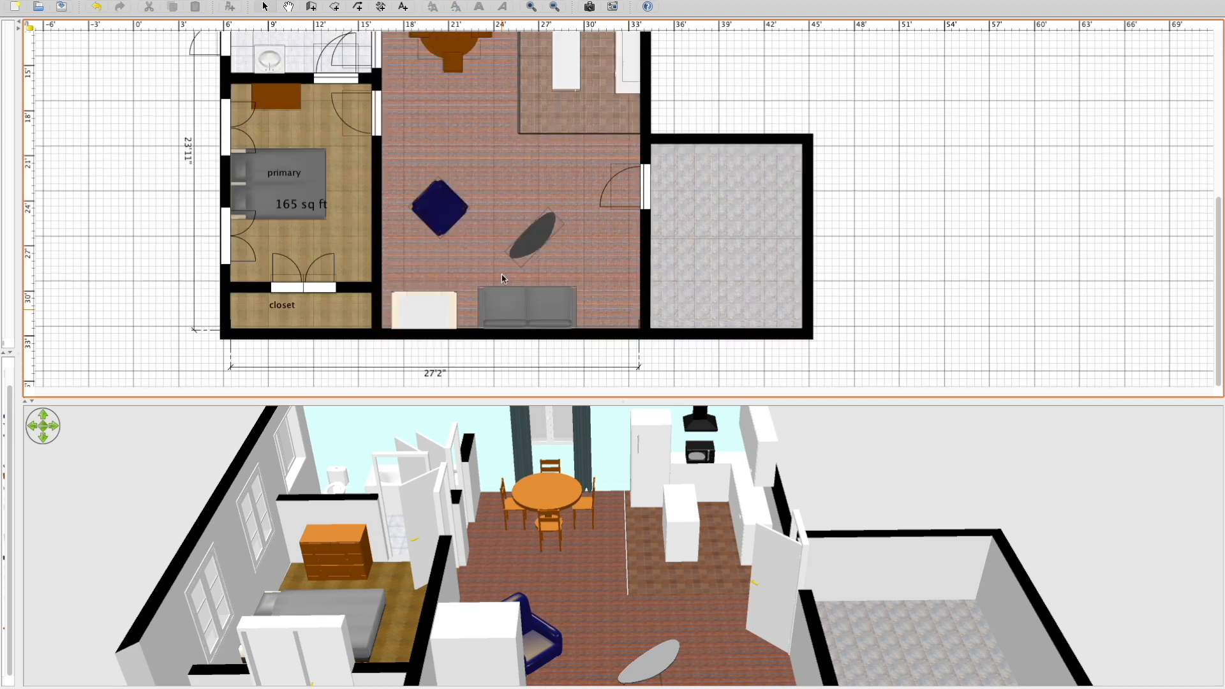
ctrl+scroll(502, 279, down, 2)
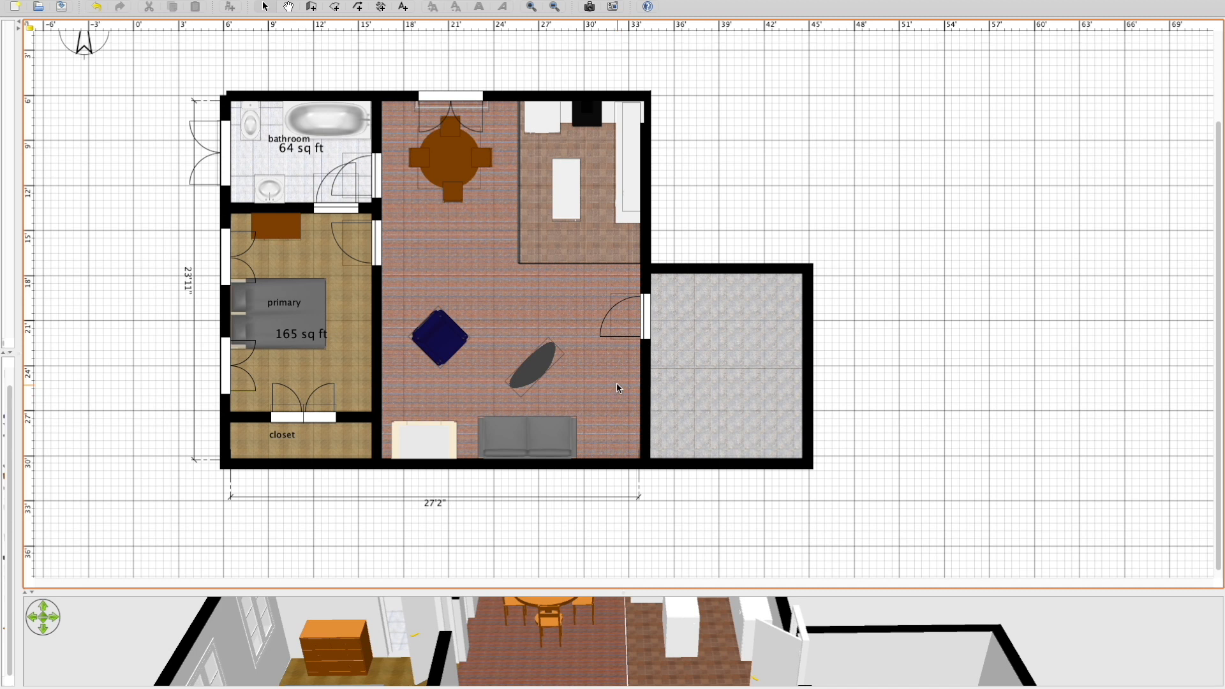
click(537, 354)
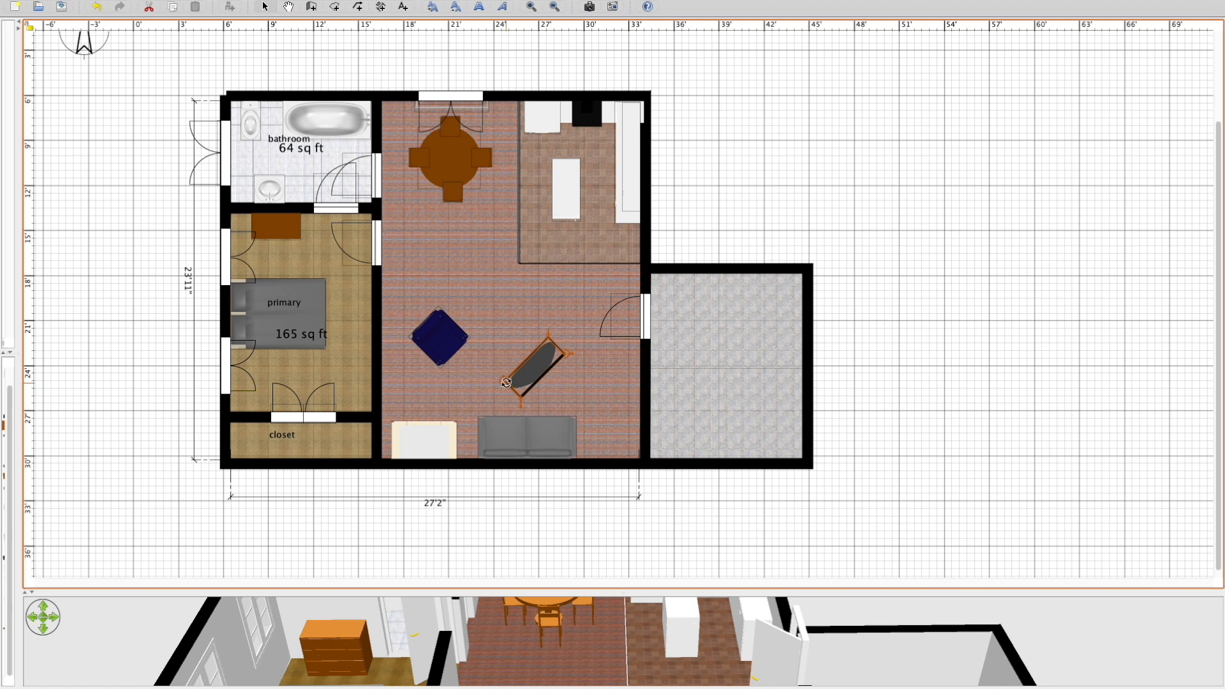
mouse_move(506, 383)
mouse_down()
mouse_move(509, 351)
mouse_move(519, 389)
mouse_up()
click(724, 503)
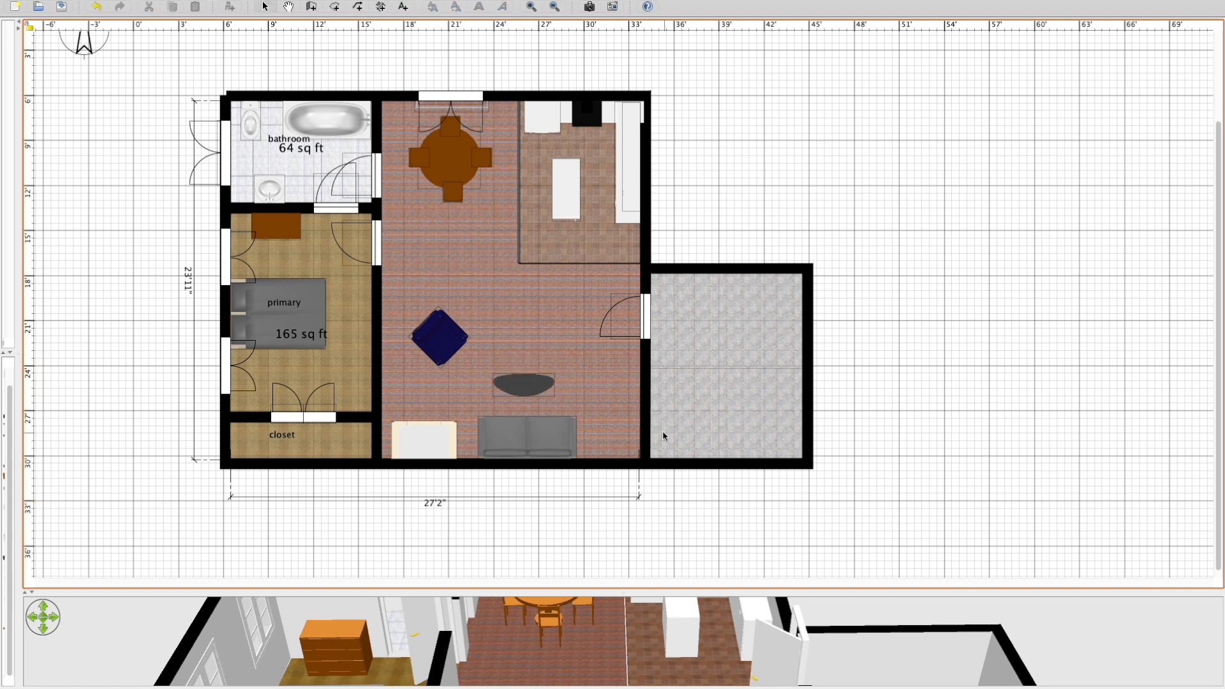
Move the horizontal dimension line below the house closer to the south wall.
click(640, 477)
drag(640, 478, 640, 485)
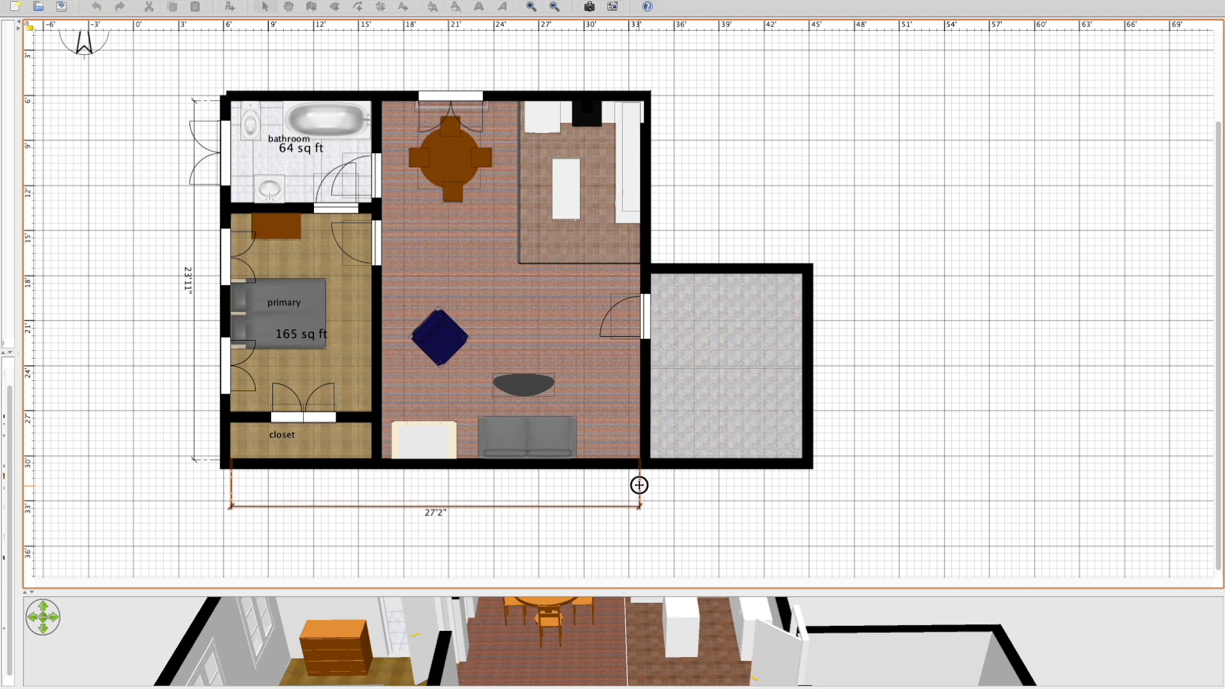
drag(435, 504, 439, 489)
click(454, 511)
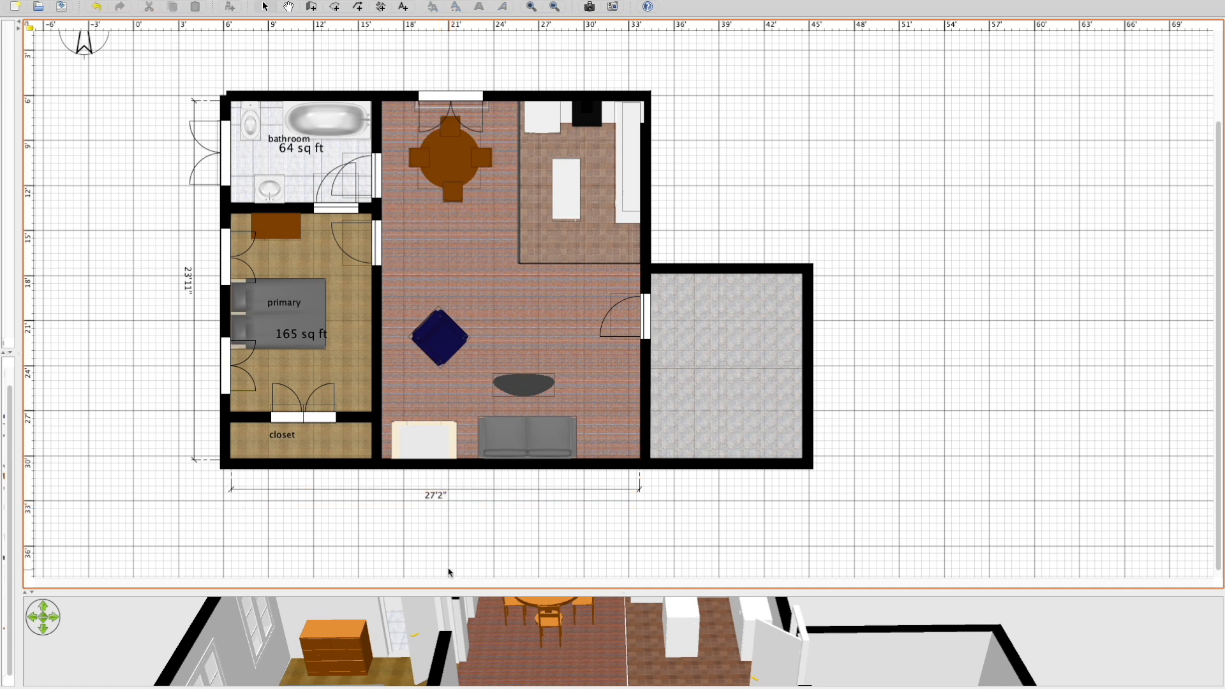